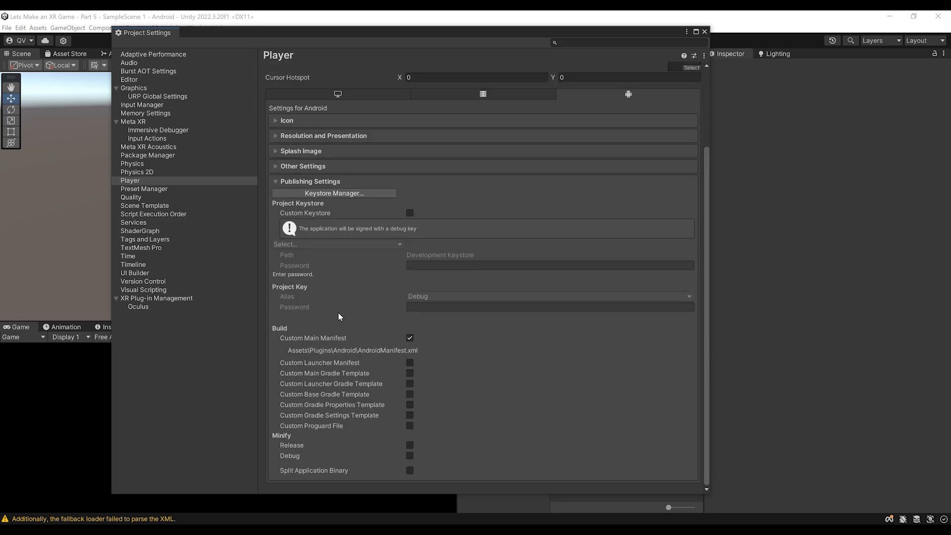
Step: In the Keystore Manager, give the new key a validity of 100 years
click(305, 194)
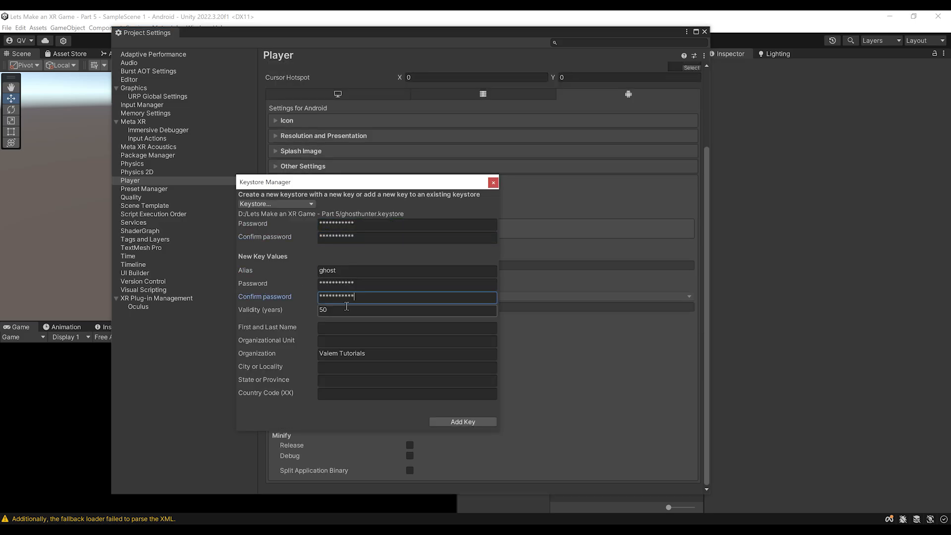
key(Tab)
text(100)
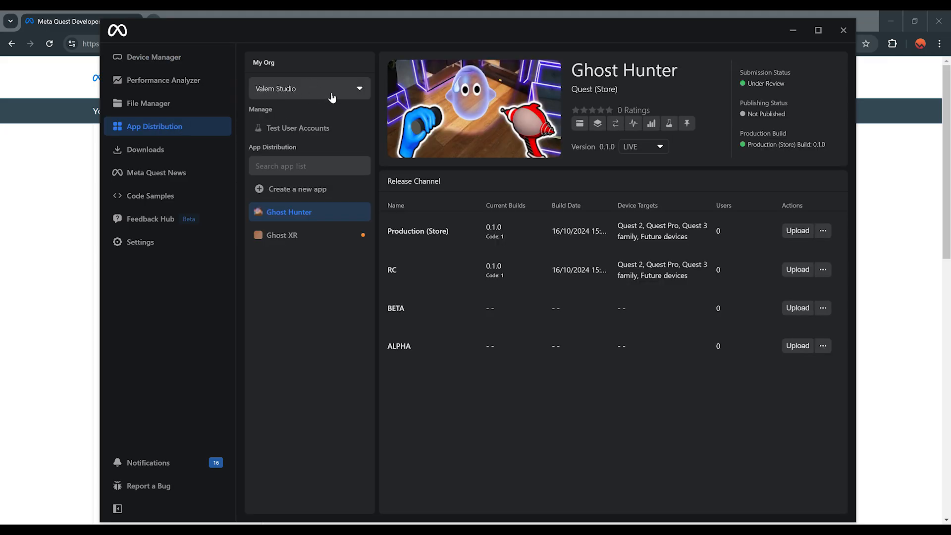
Step: Review the Ghost XR app's details on the dashboard and save the changes
click(302, 239)
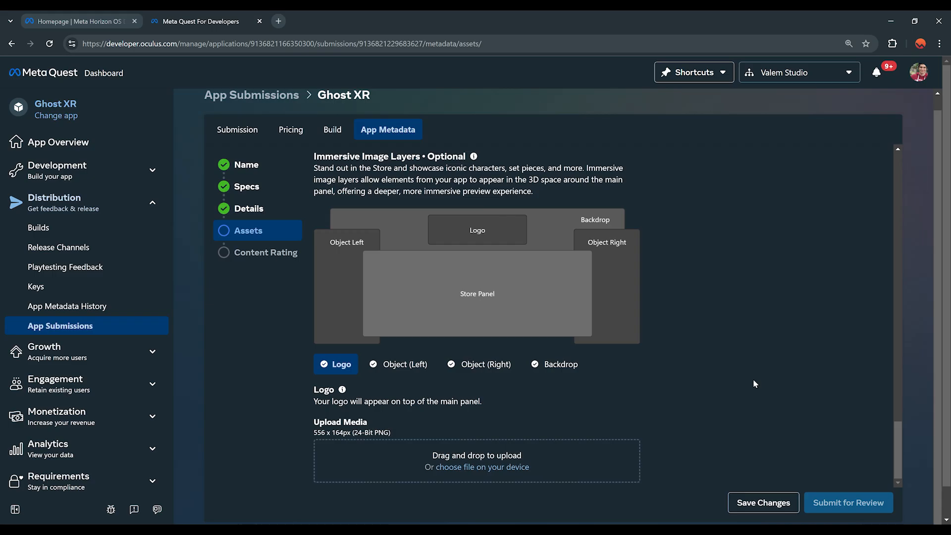
scroll(657, 343, up, 3)
scroll(888, 356, down, 3)
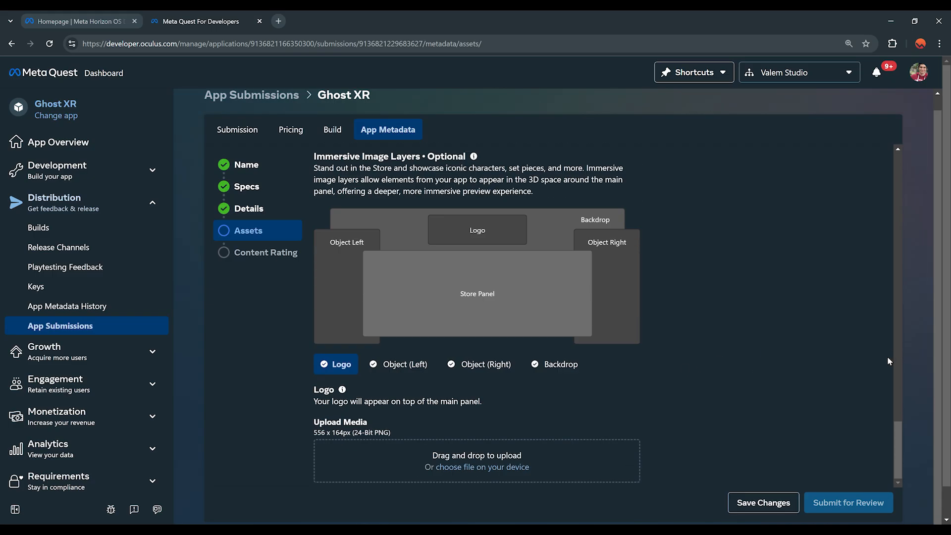
click(773, 502)
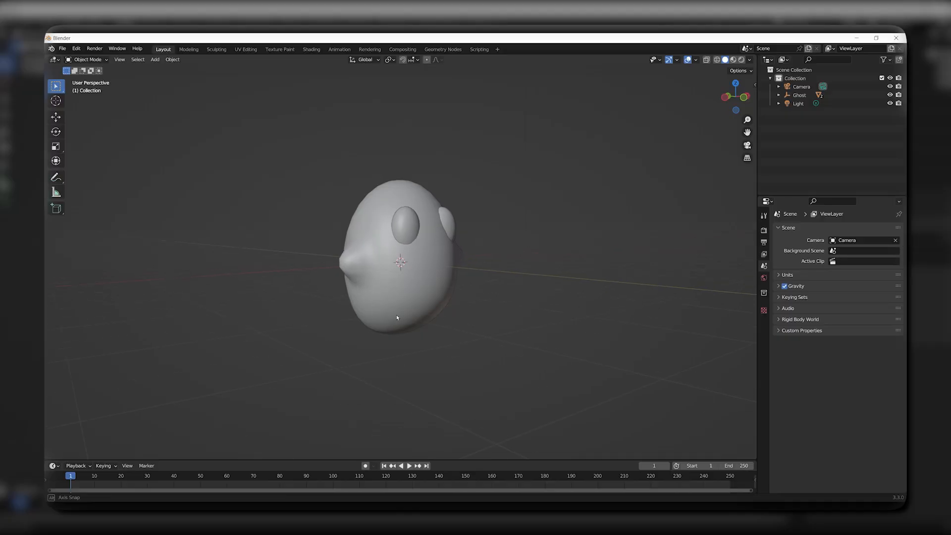
middle_drag(396, 314, 354, 313)
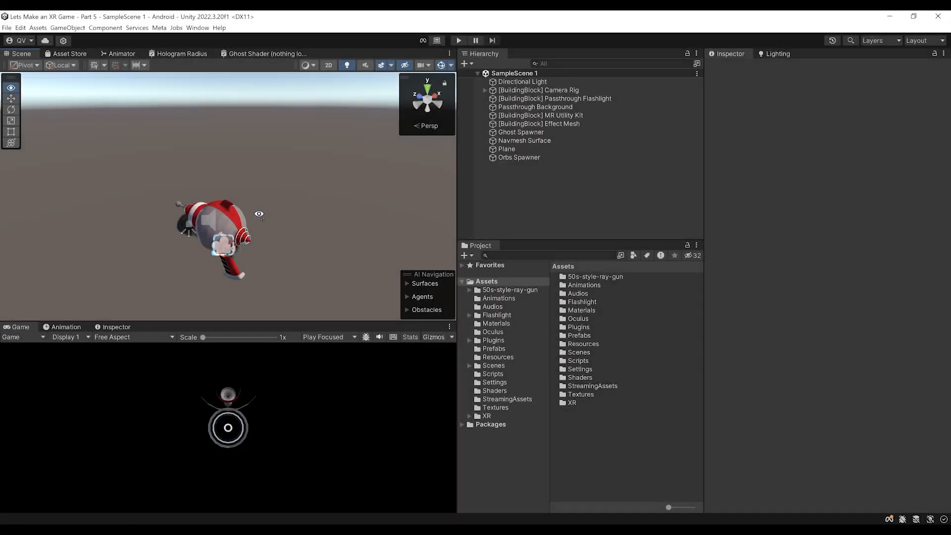
alt+drag(259, 214, 258, 200)
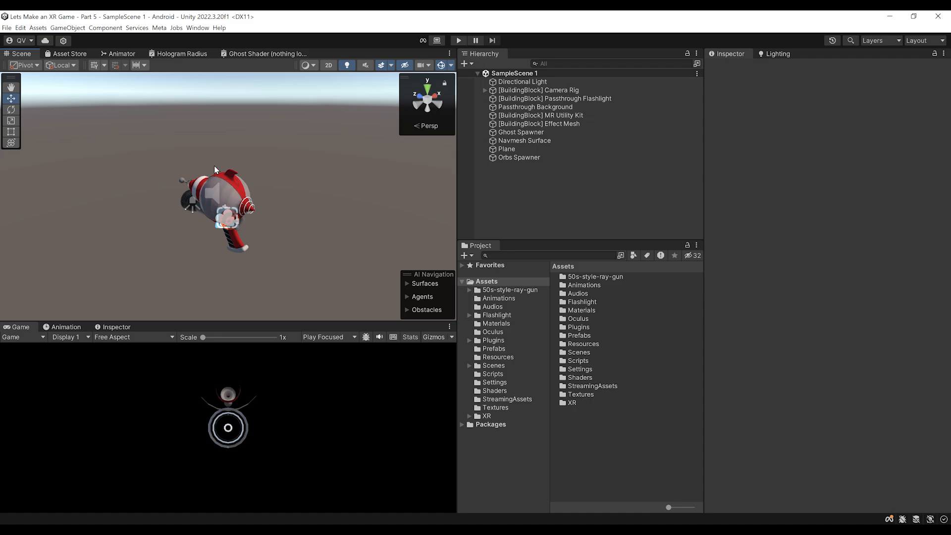
Step: Open Edit > Project Settings and show the Meta XR Project Setup checklist
middle_drag(225, 185, 219, 218)
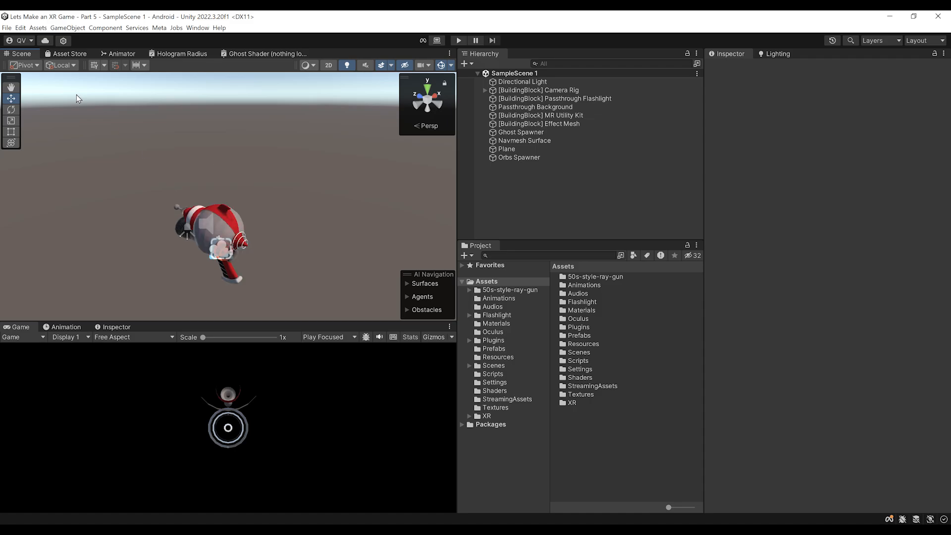
click(22, 27)
click(74, 305)
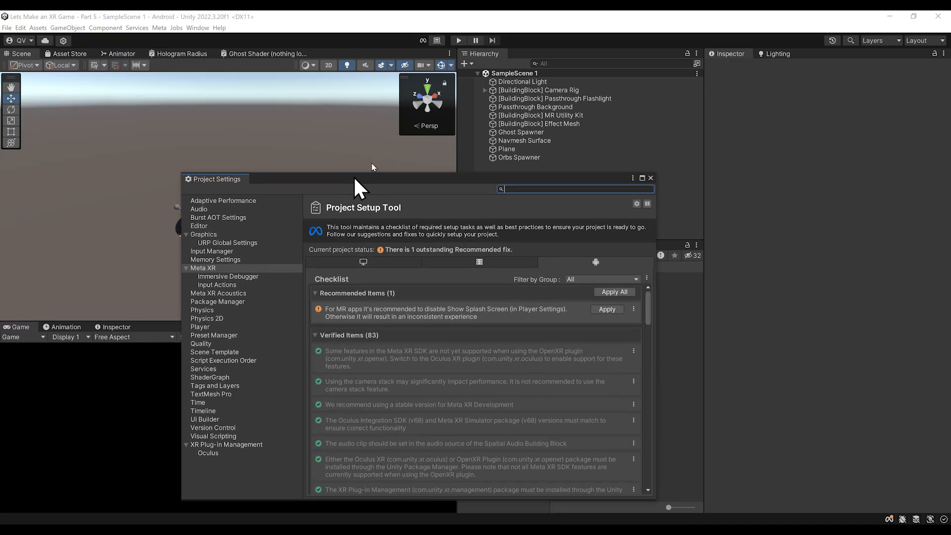
drag(353, 175, 385, 80)
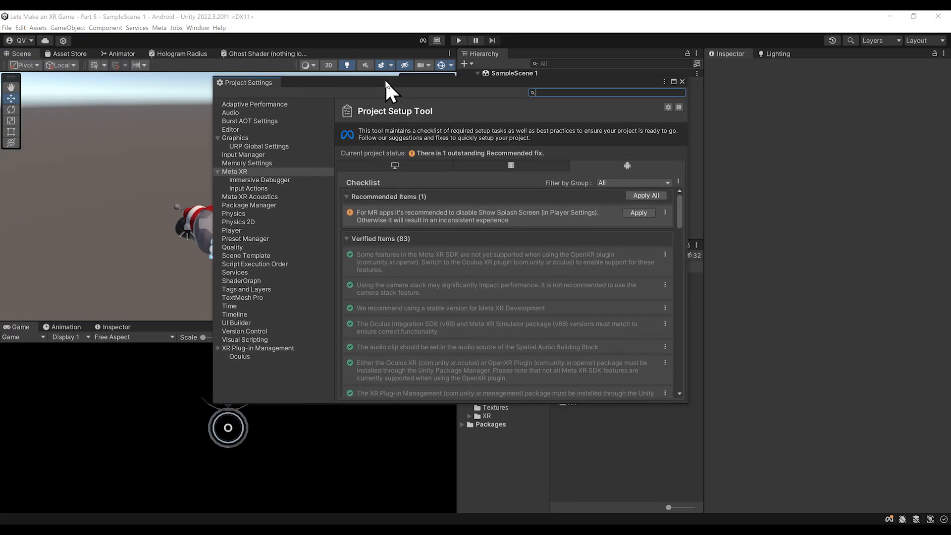
click(231, 172)
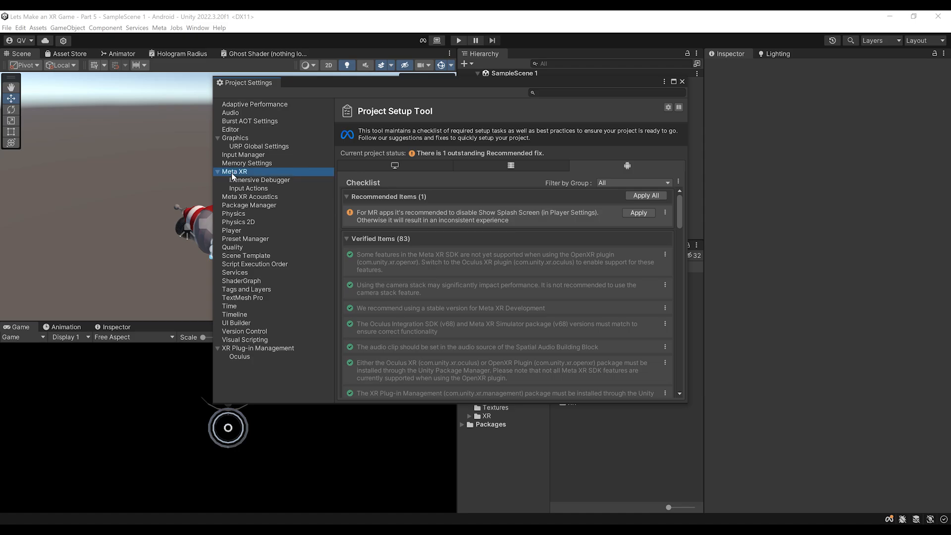
Step: Scroll through the Meta XR checklist, then switch to the Player settings page
drag(340, 81, 402, 124)
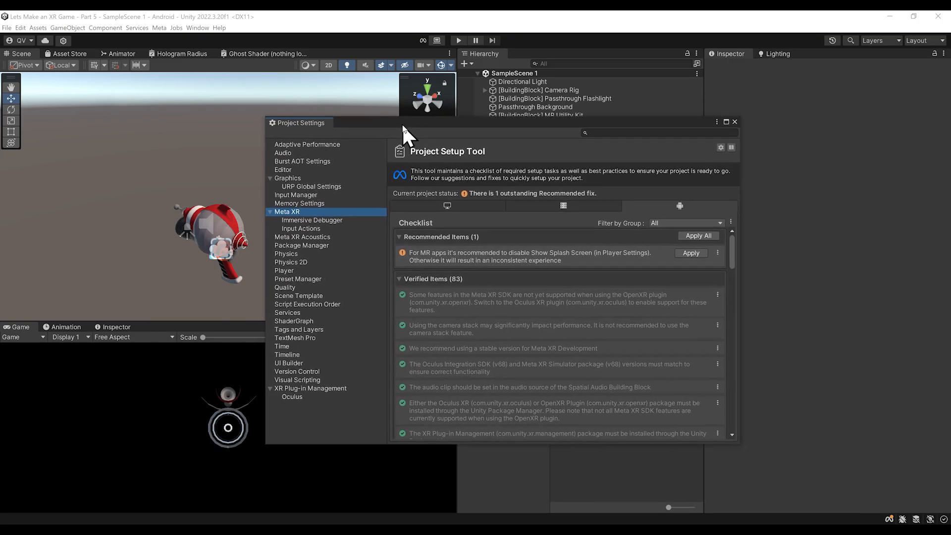
scroll(545, 312, down, 8)
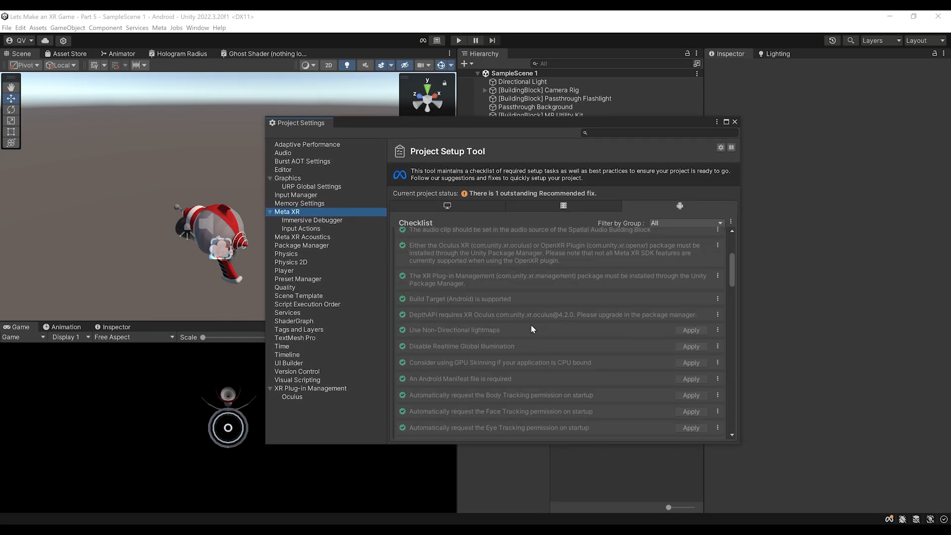
scroll(530, 327, up, 6)
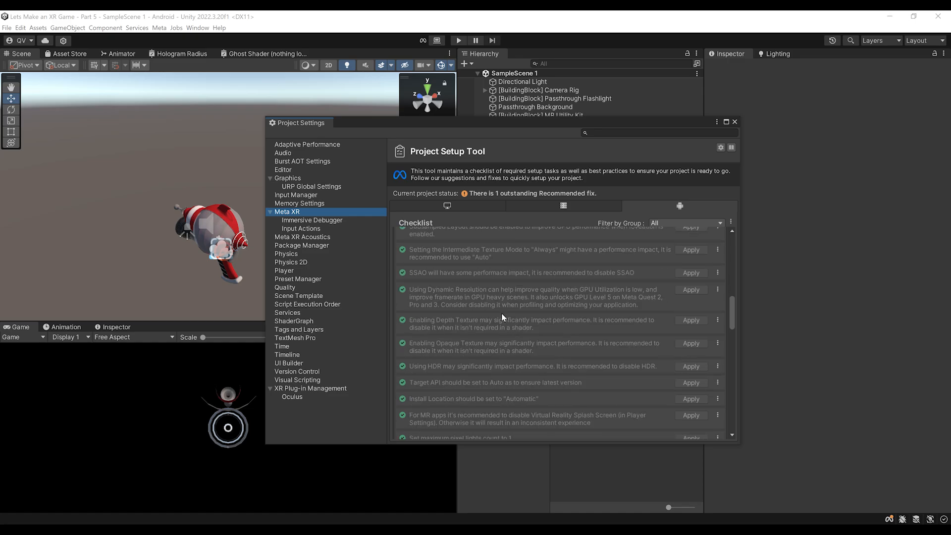
scroll(514, 330, up, 1)
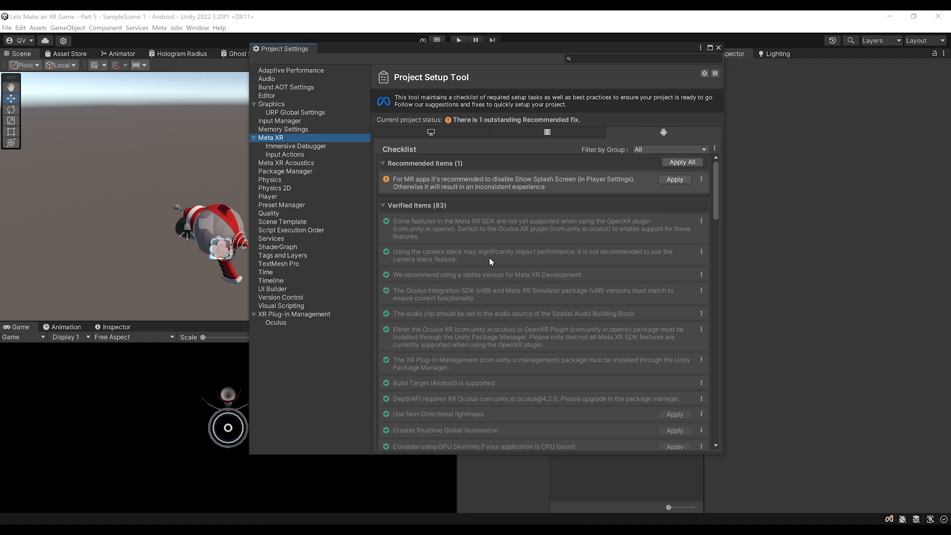
scroll(490, 292, down, 3)
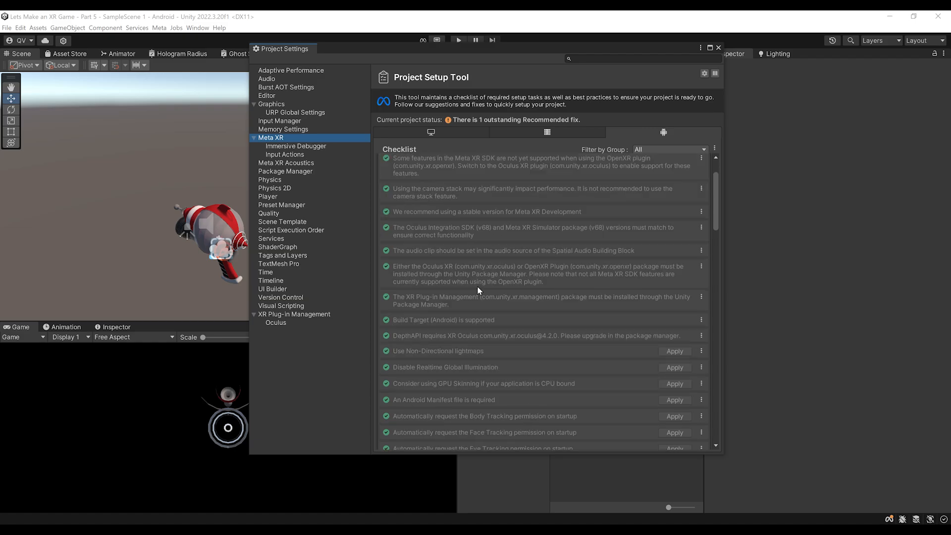
scroll(481, 287, up, 3)
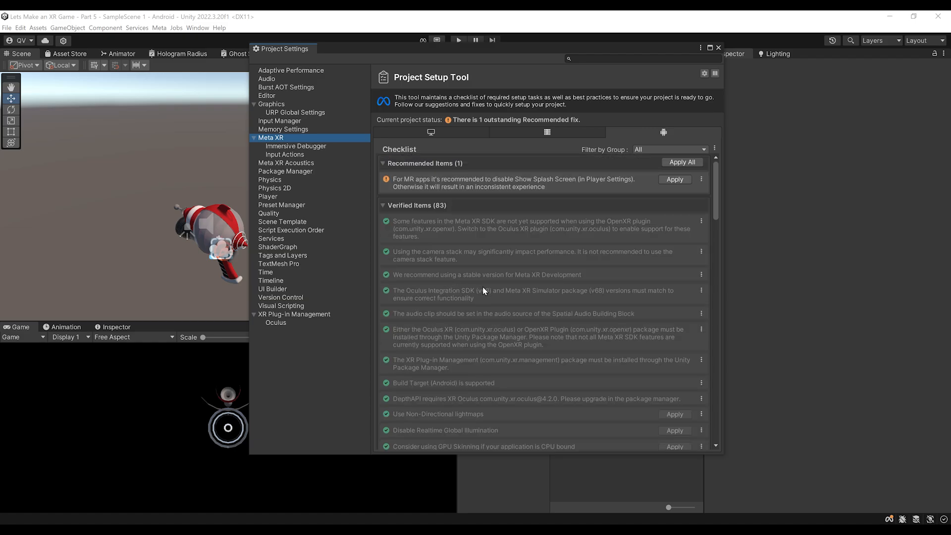
drag(451, 49, 422, 87)
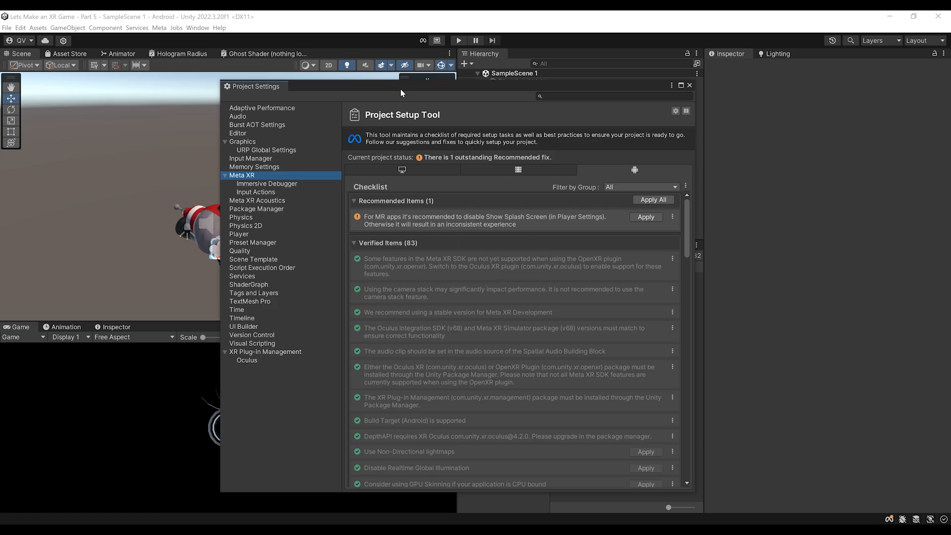
drag(394, 87, 308, 97)
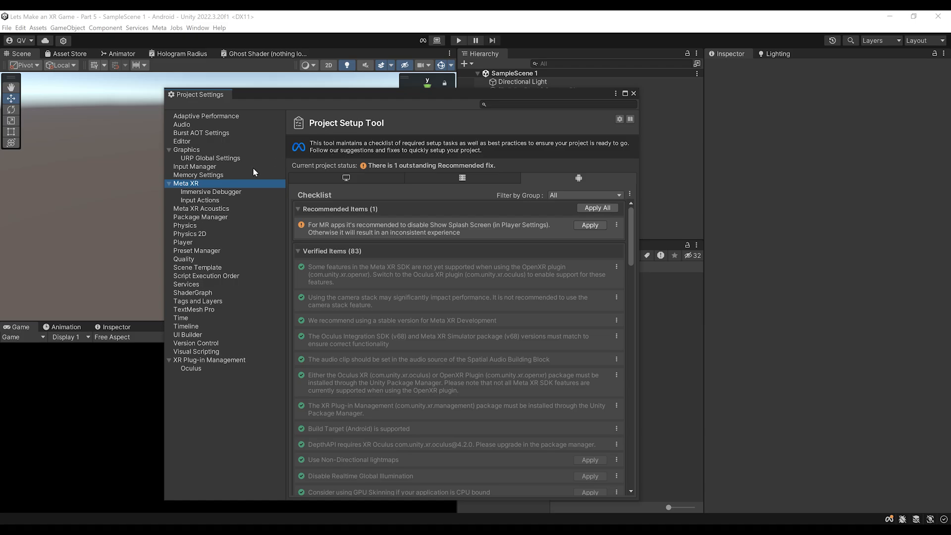
click(183, 244)
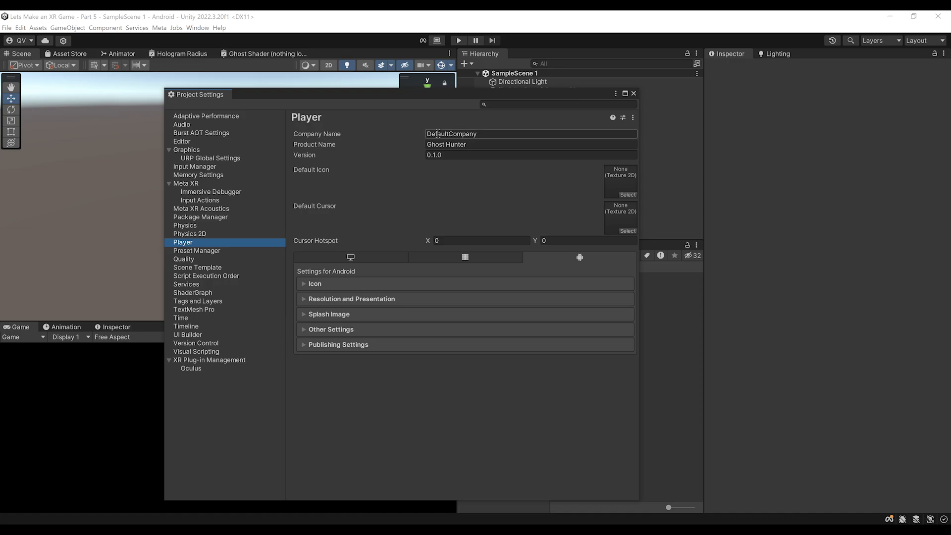
Step: Change Company Name to Valem Tutorials, keeping Product Name as Ghost Hunter
click(457, 134)
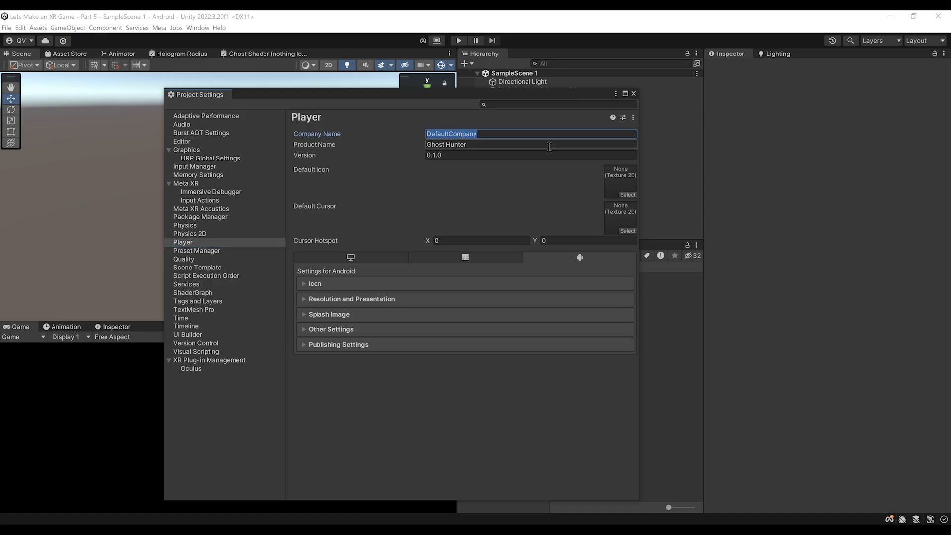
text(Valem Tutorials)
click(549, 144)
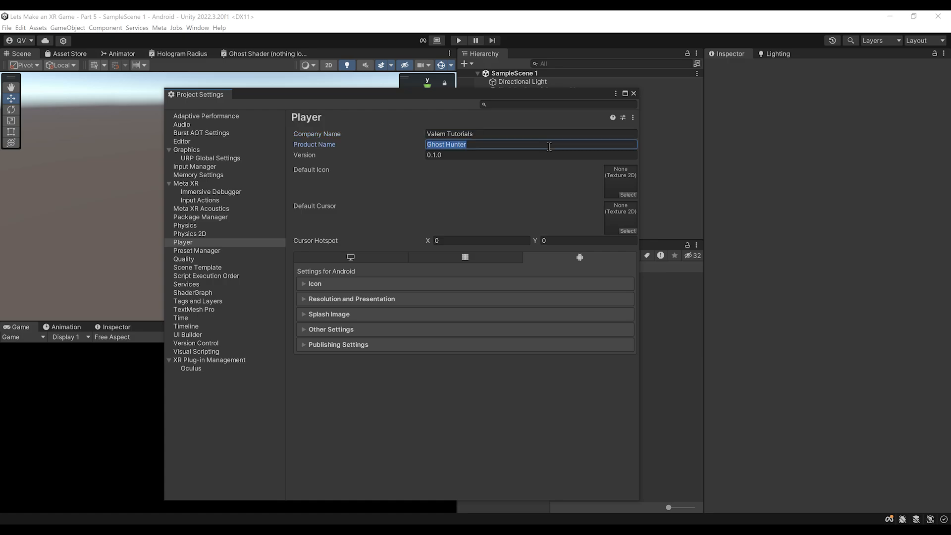
click(511, 147)
click(390, 272)
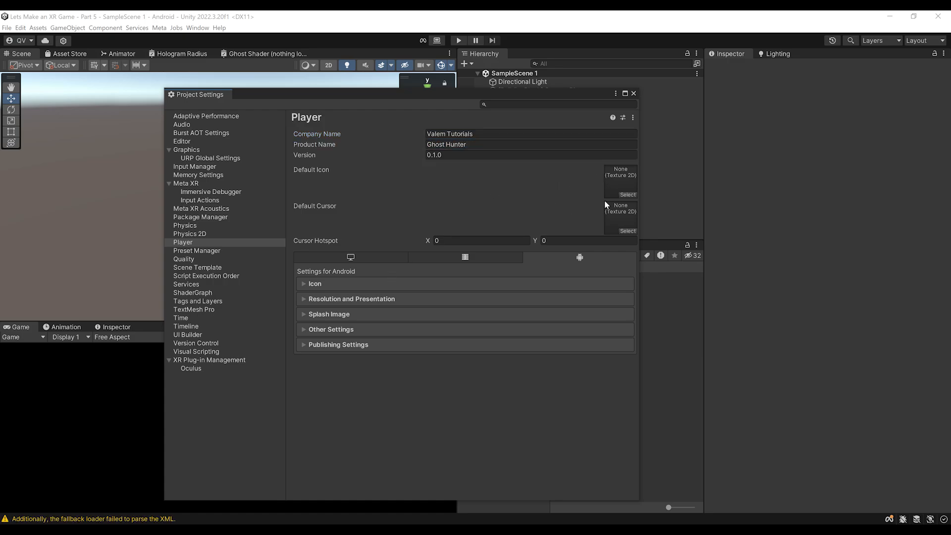
Step: Look through the Android Icon and Resolution and Presentation settings
click(314, 285)
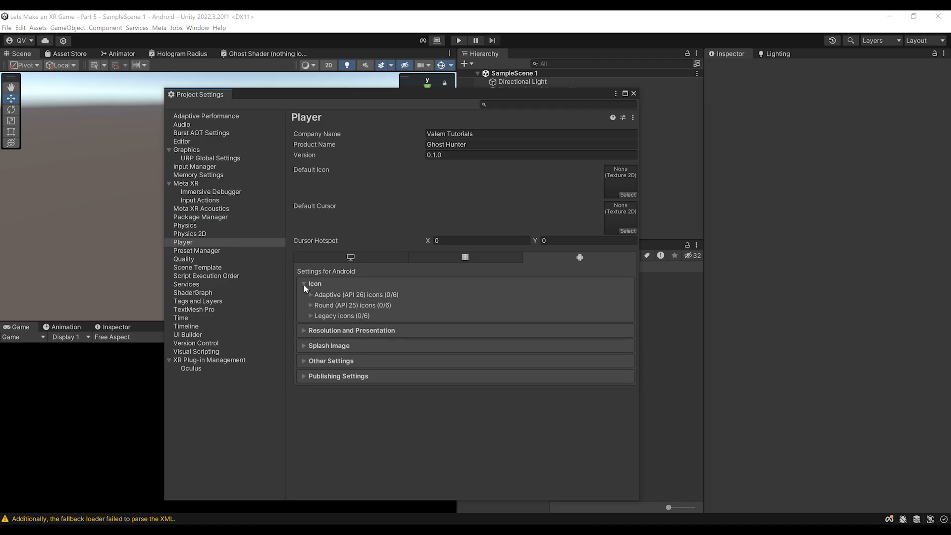
click(304, 285)
click(352, 300)
scroll(412, 314, down, 2)
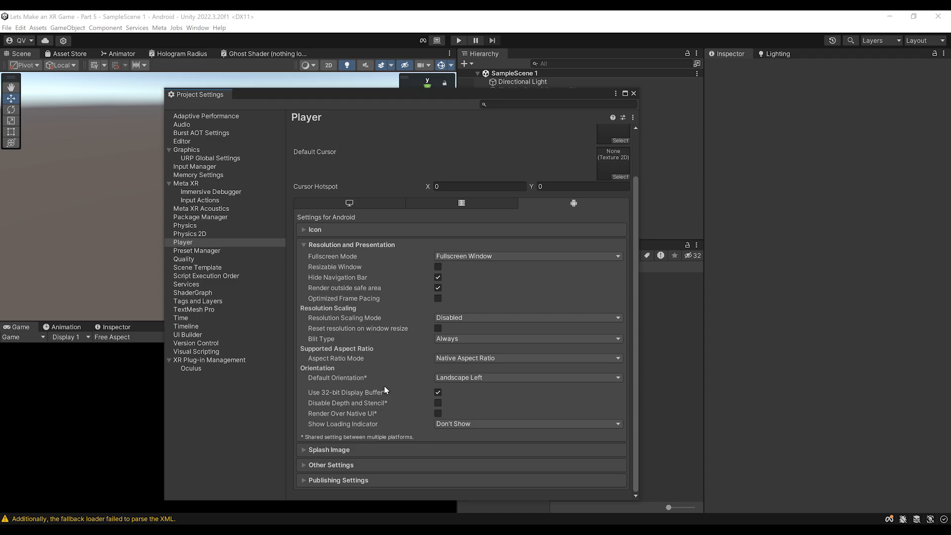
click(346, 247)
Step: Review the Splash Image settings, then expand Other Settings showing Linear color space and ASTC
click(397, 311)
scroll(403, 302, down, 4)
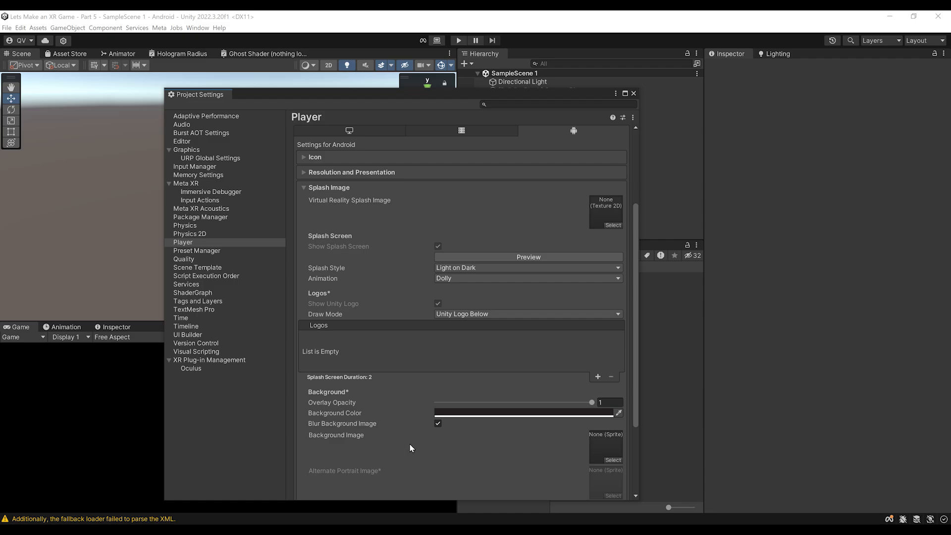
drag(411, 96, 382, 44)
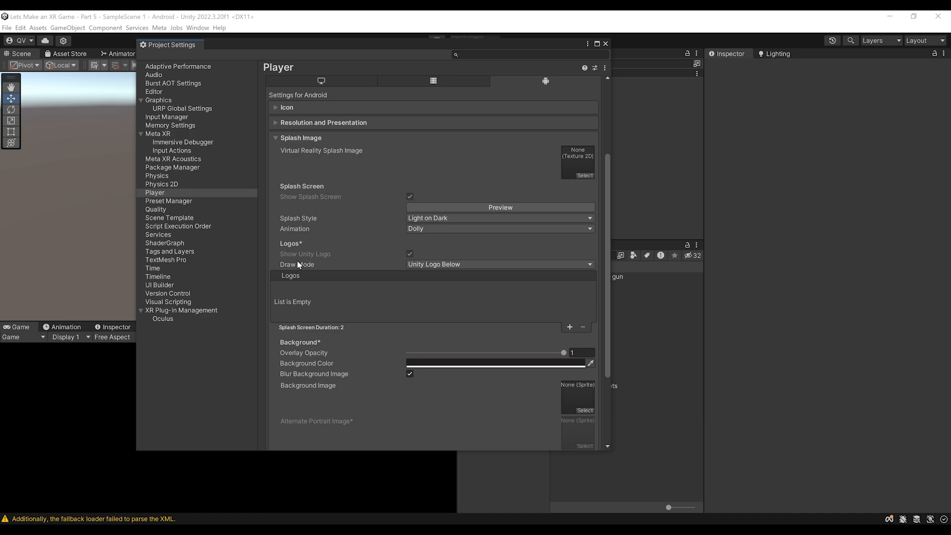
scroll(312, 262, up, 3)
click(313, 263)
click(299, 279)
scroll(429, 313, down, 3)
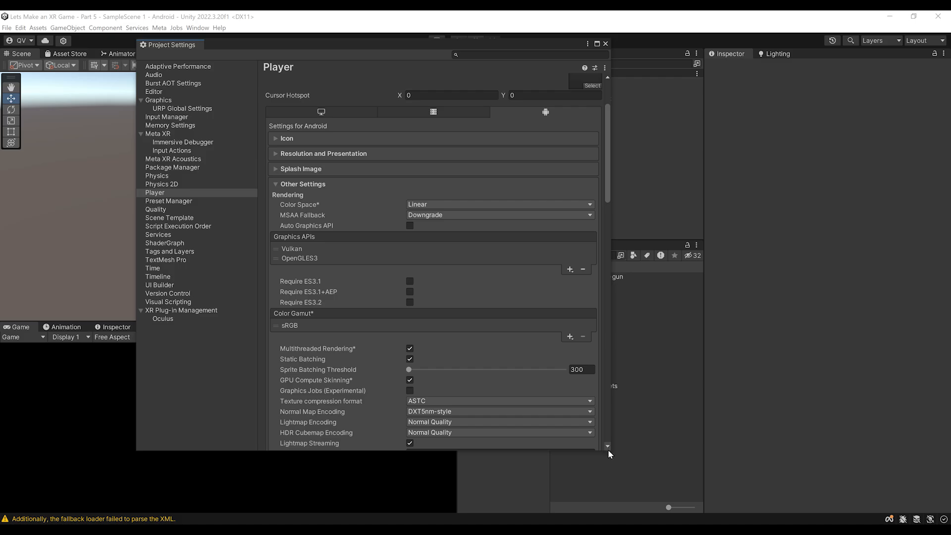
Step: Enlarge the settings window and delete OpenGLES3 from Graphics APIs, leaving only Vulkan
drag(608, 450, 733, 507)
drag(451, 45, 427, 33)
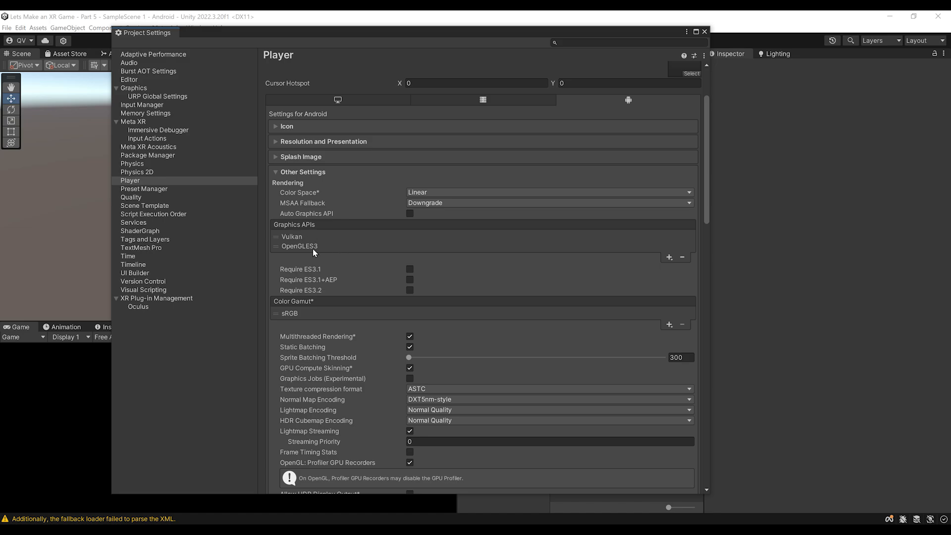
click(277, 251)
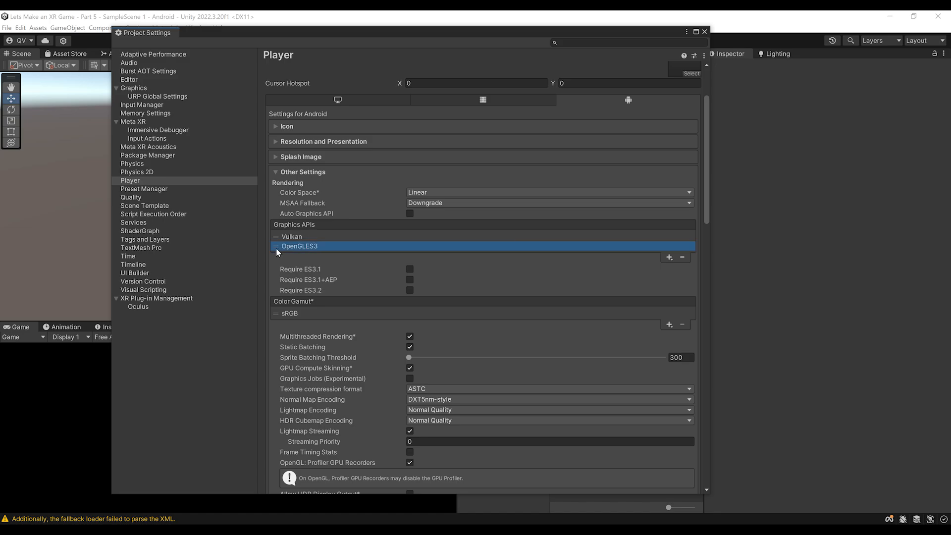
click(682, 257)
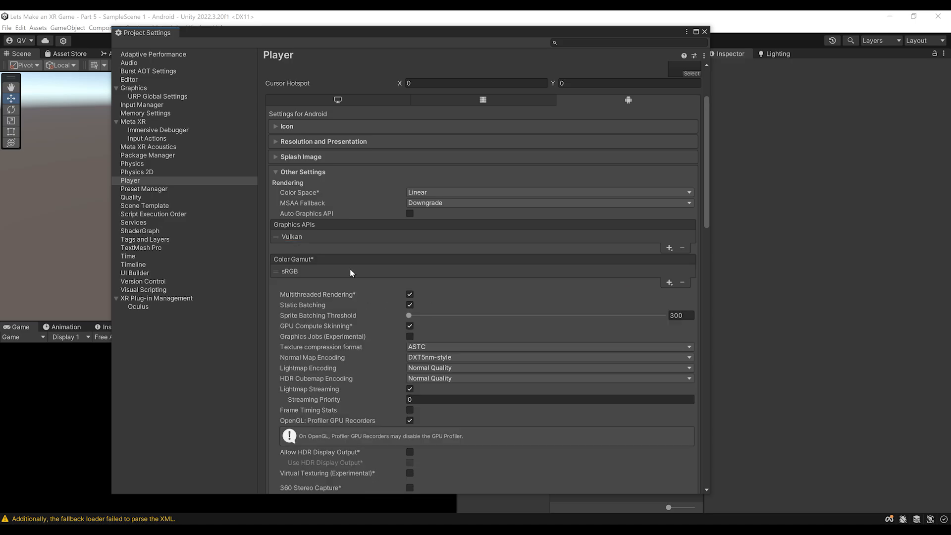
Step: Change the Package Name to com.ValemTutorials.GhostHunter
scroll(415, 257, down, 4)
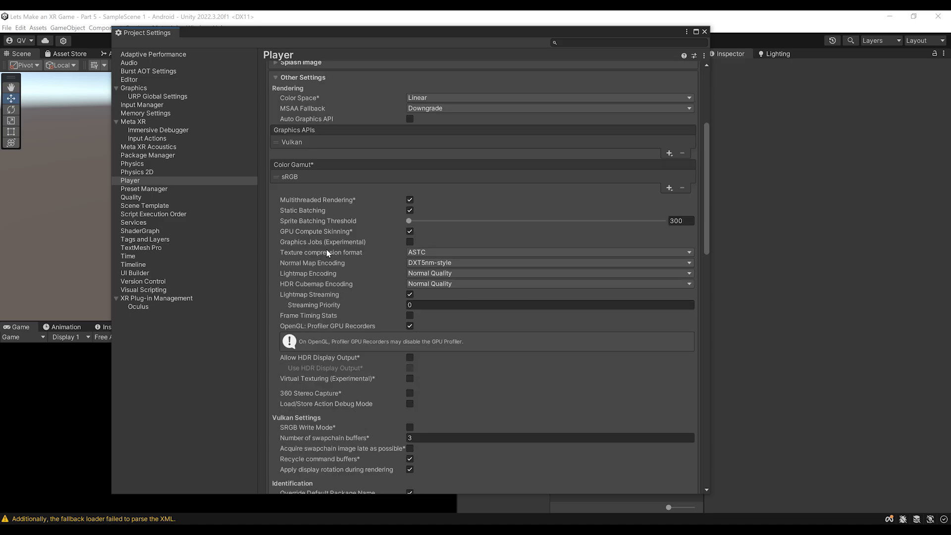
scroll(335, 248, down, 1)
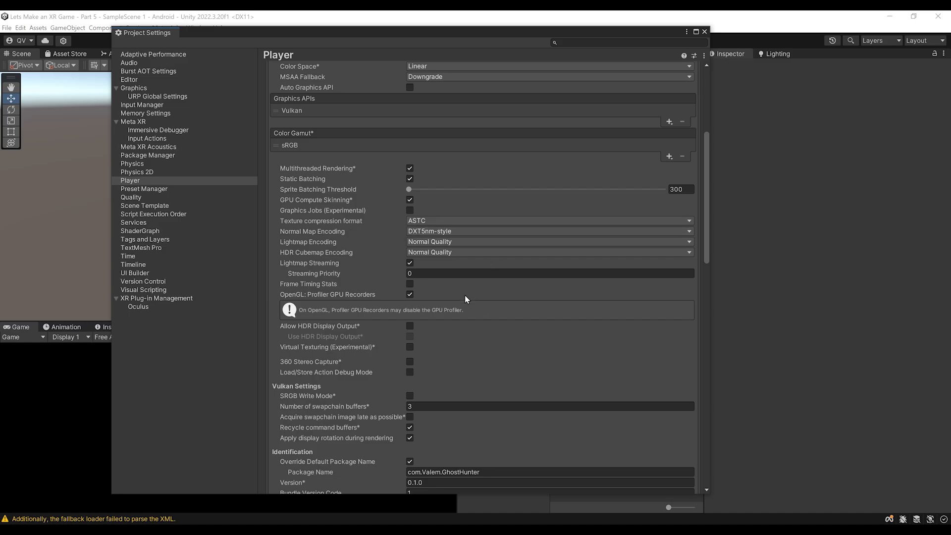
scroll(472, 303, down, 7)
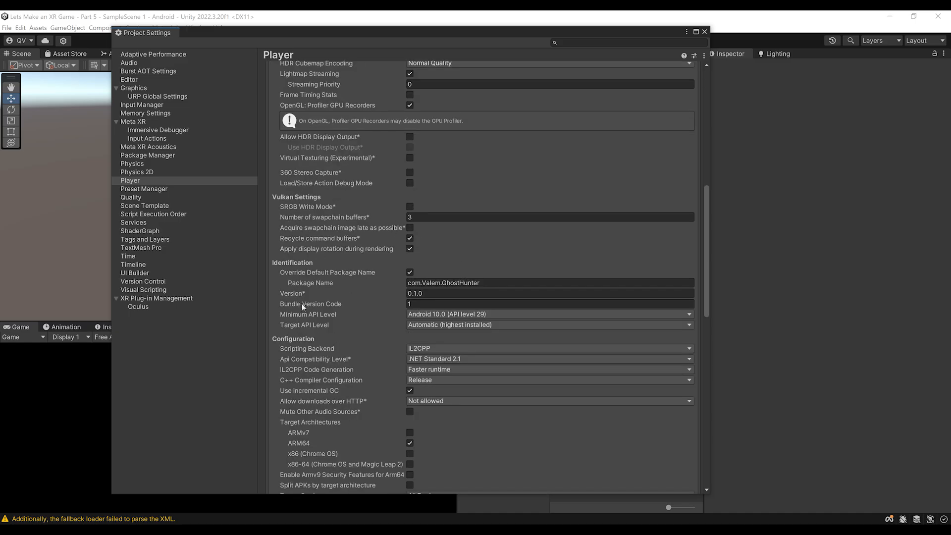
scroll(405, 232, down, 1)
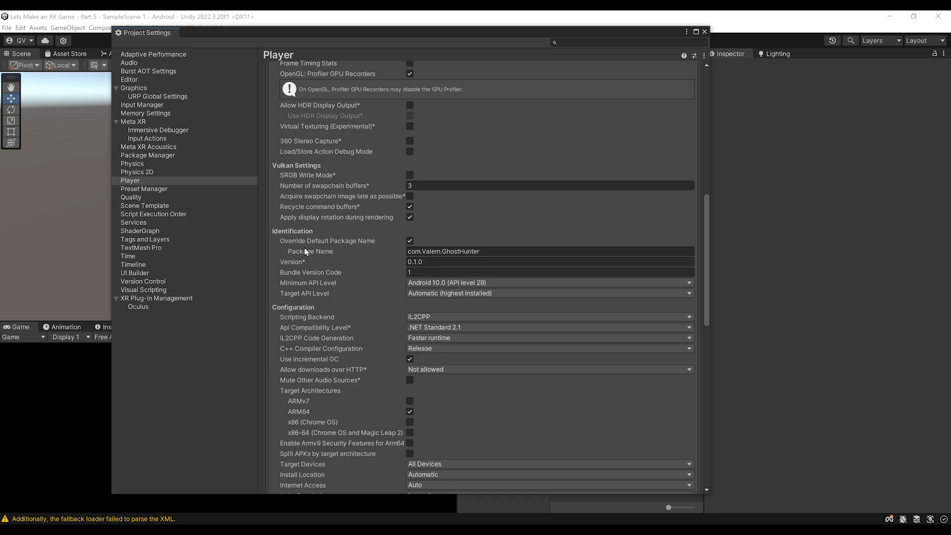
click(469, 251)
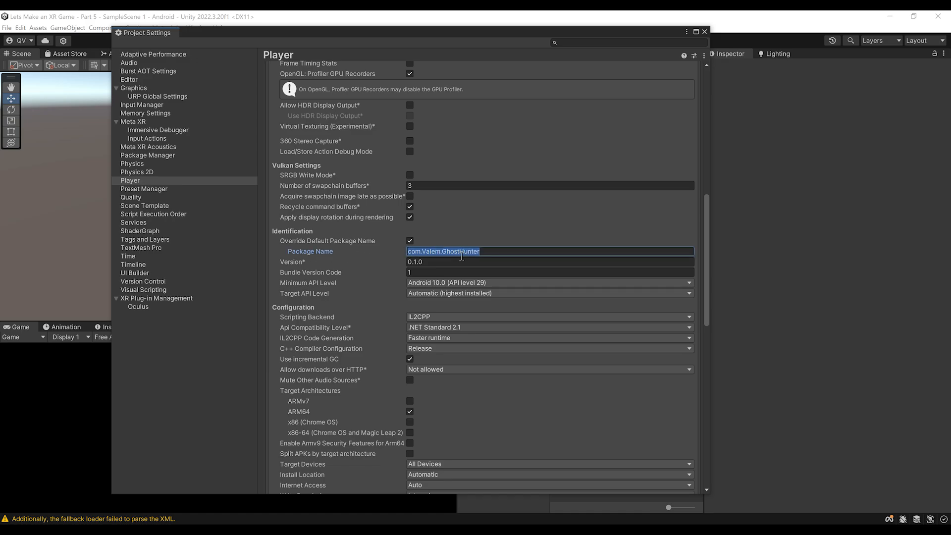
click(492, 251)
scroll(515, 255, up, 2)
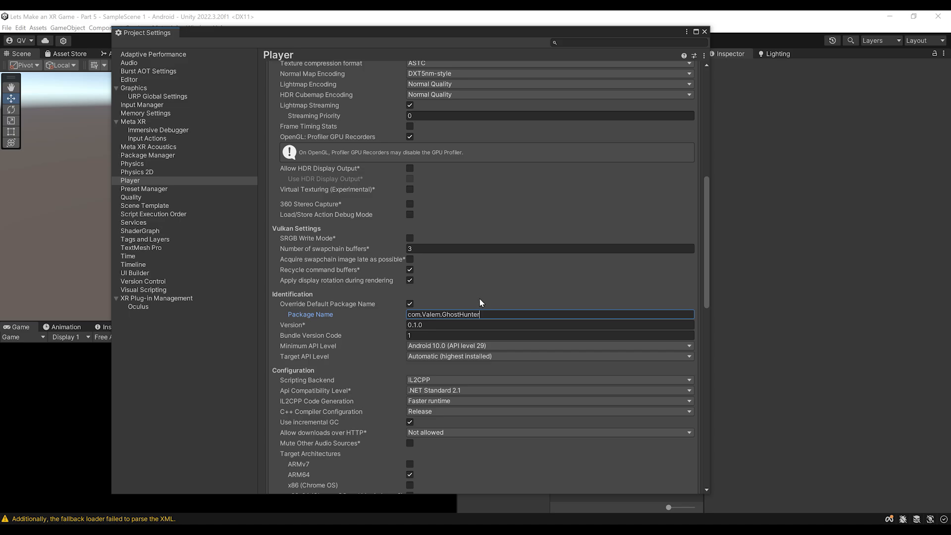
scroll(454, 263, up, 6)
scroll(452, 263, up, 6)
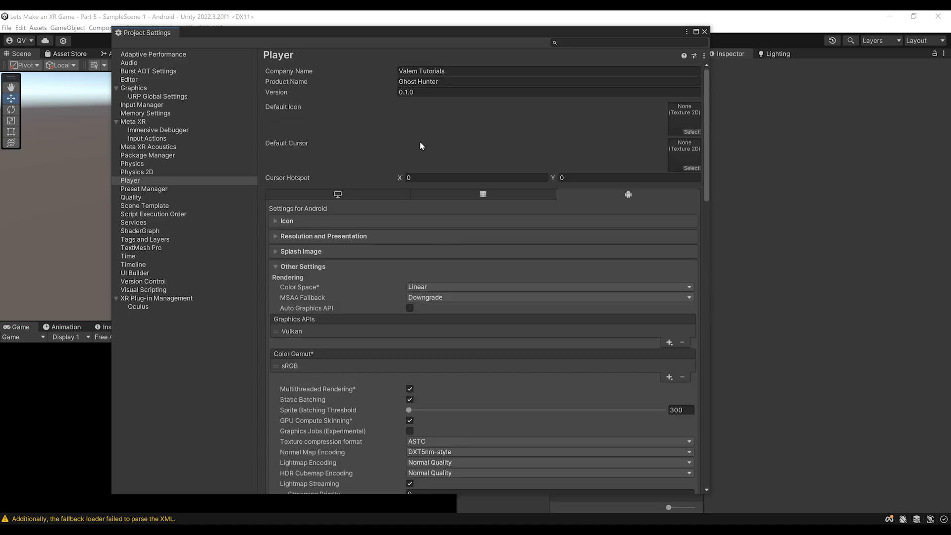
scroll(421, 141, down, 11)
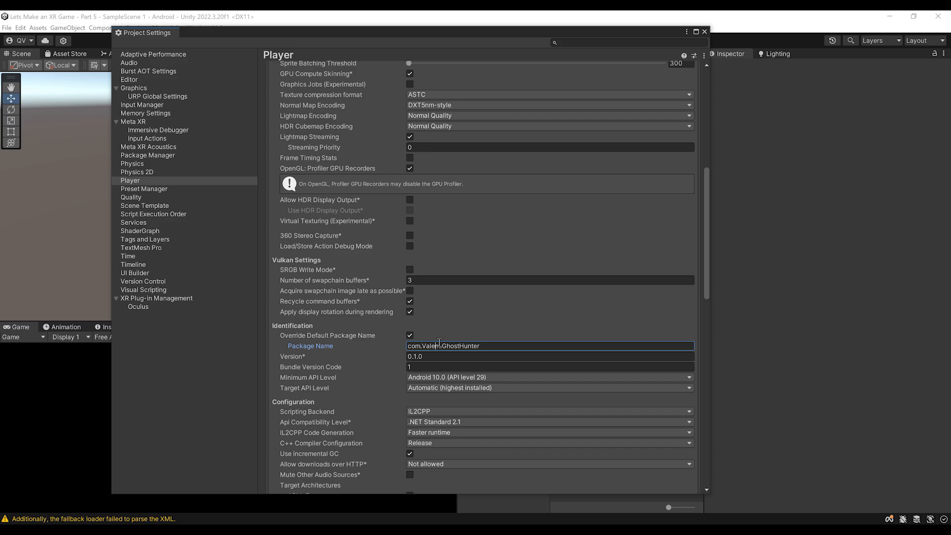
click(437, 346)
text(Tutorials)
Step: Set Target API Level to Android 12.0 (API level 32), keeping write permission Internal
scroll(499, 308, up, 11)
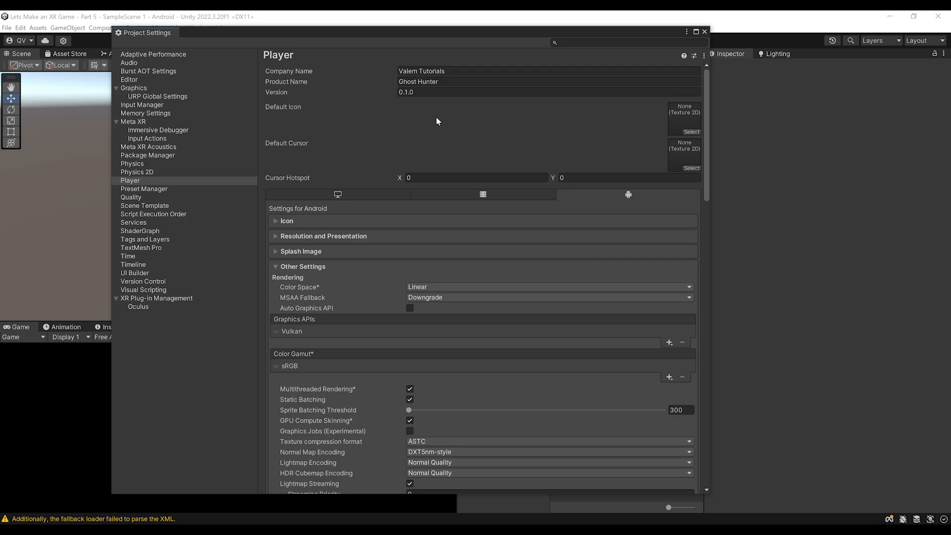
scroll(459, 316, down, 11)
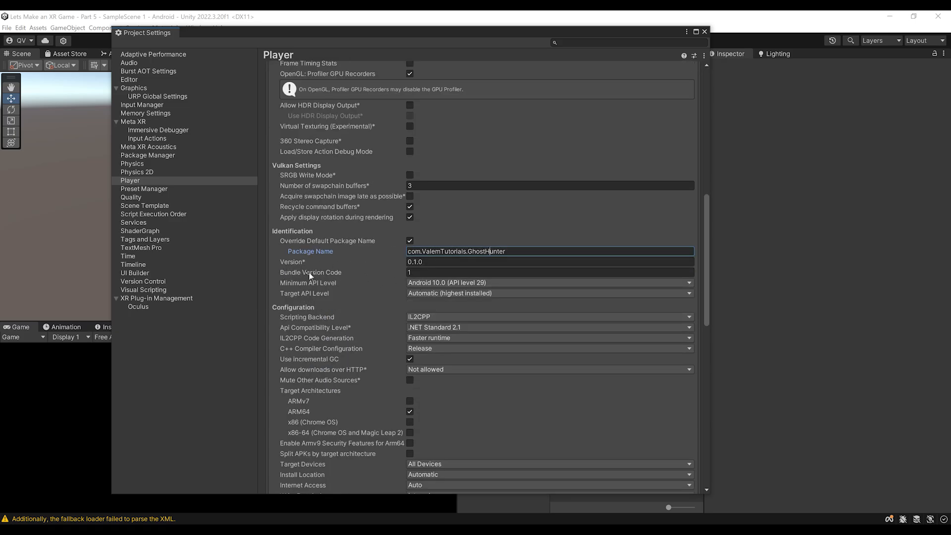
scroll(299, 270, down, 1)
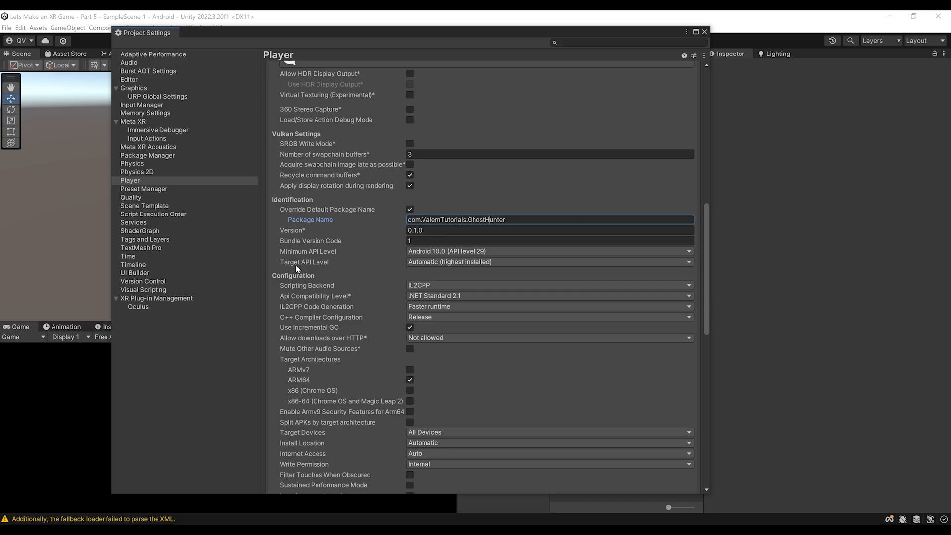
click(429, 263)
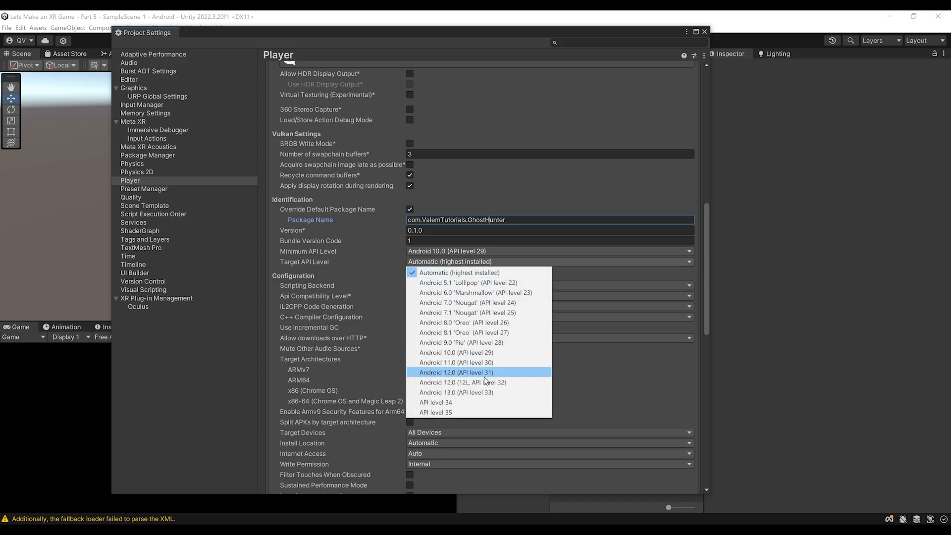
click(455, 383)
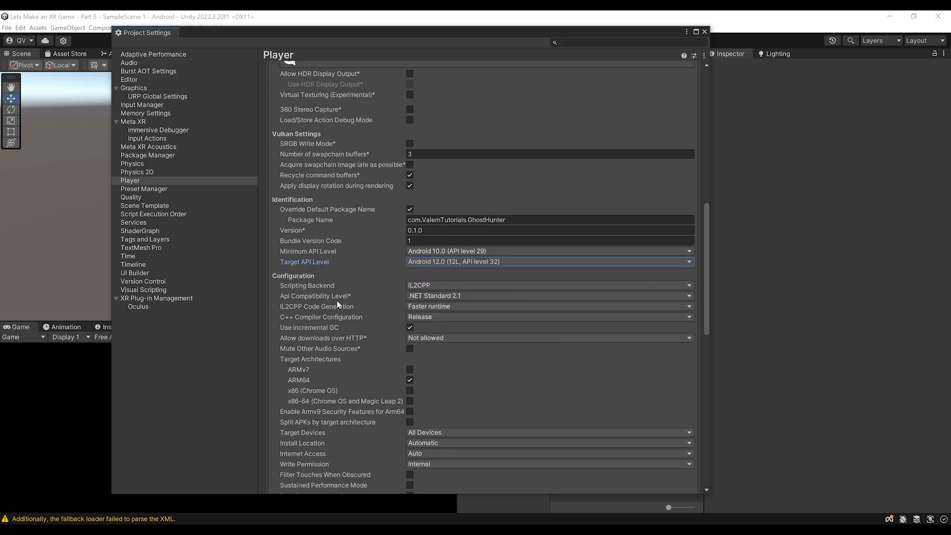
click(337, 300)
scroll(504, 312, down, 2)
scroll(506, 313, down, 1)
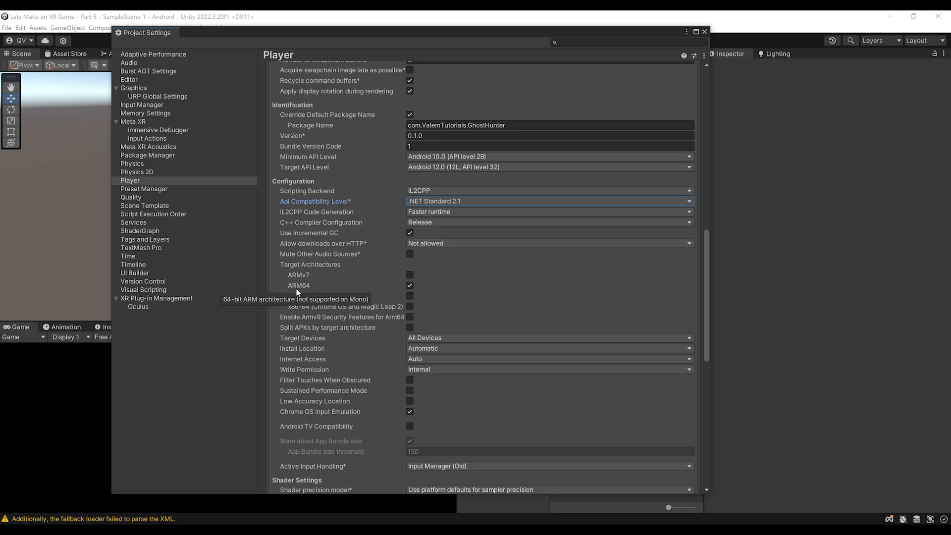
scroll(501, 292, down, 3)
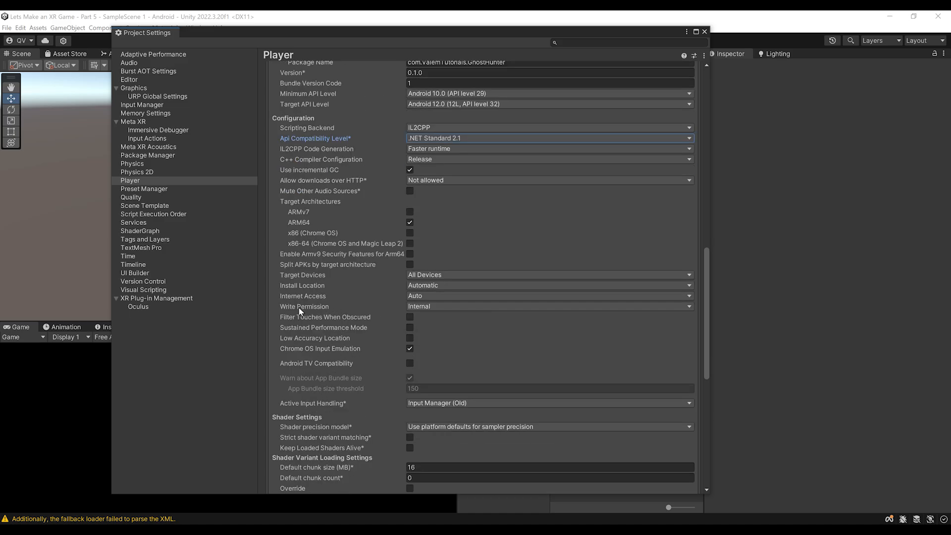
click(442, 307)
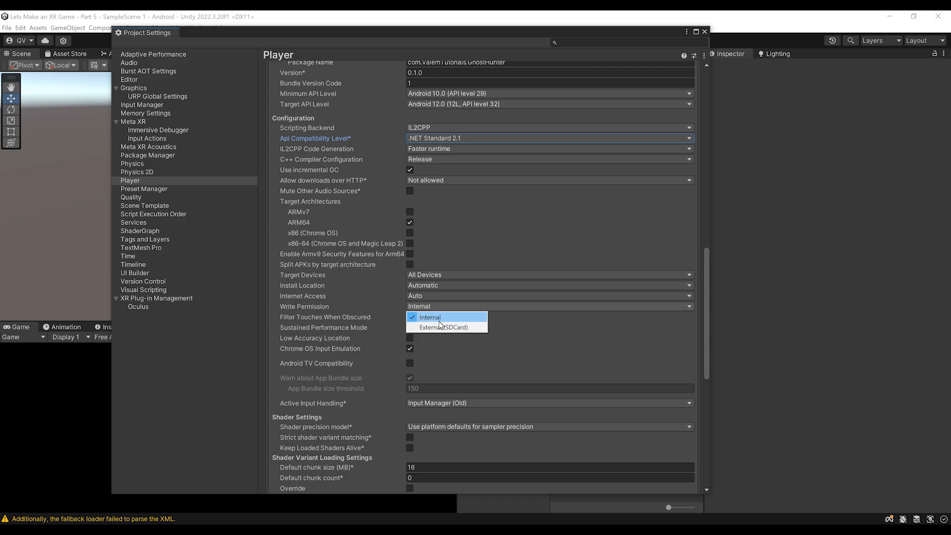
click(294, 313)
Step: Expand Publishing Settings and open the Keystore Manager
scroll(552, 331, up, 2)
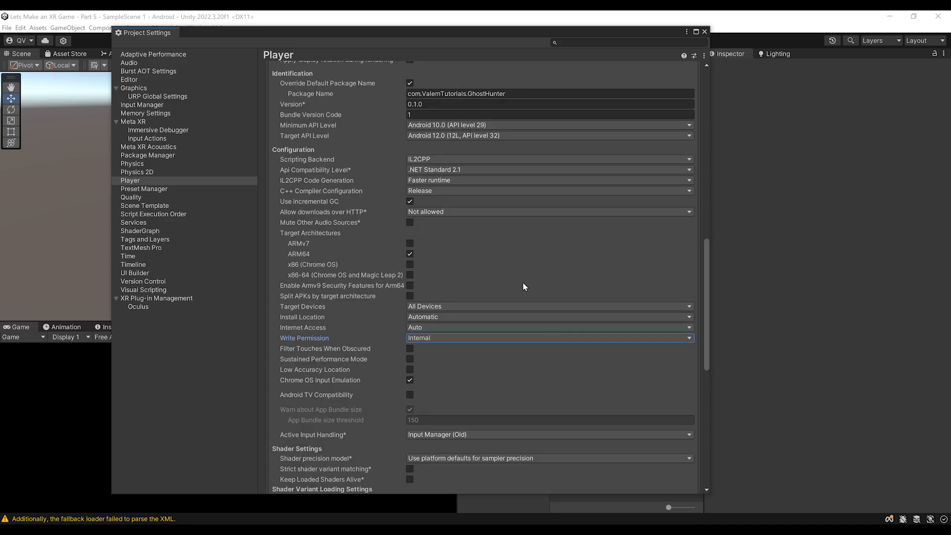
scroll(515, 278, down, 3)
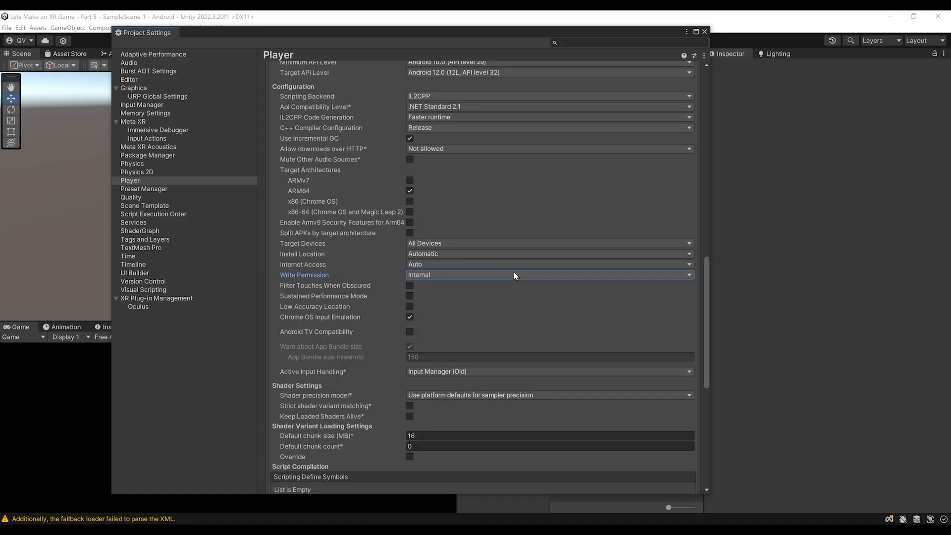
scroll(513, 275, down, 4)
scroll(499, 277, down, 6)
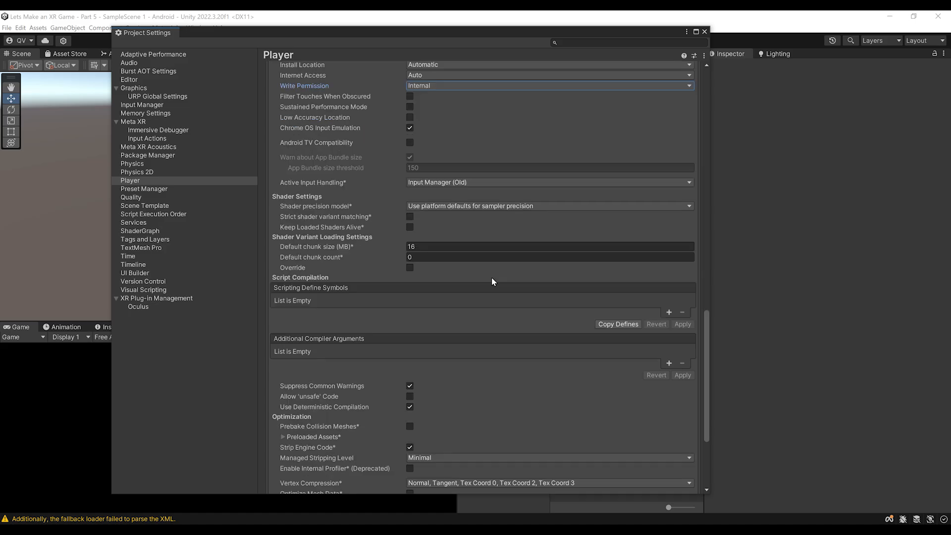
scroll(491, 277, down, 6)
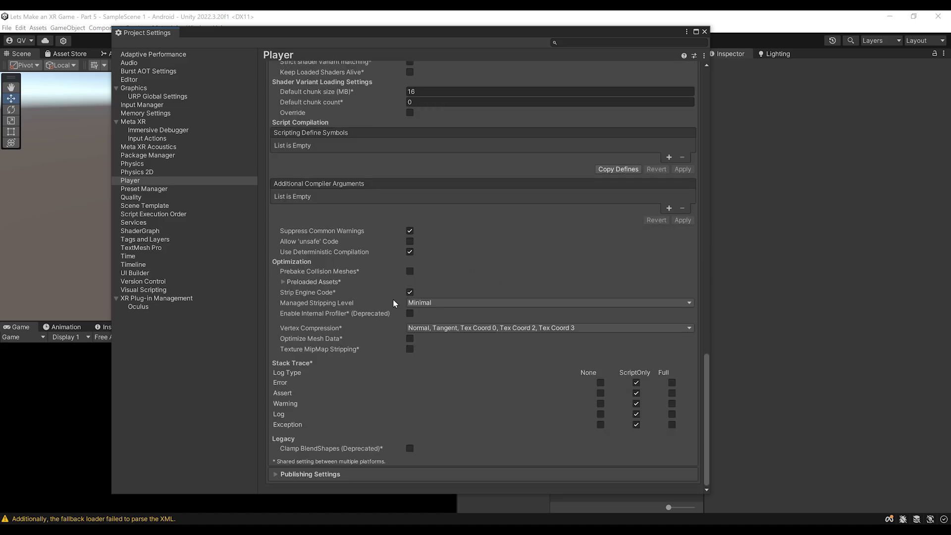
click(313, 475)
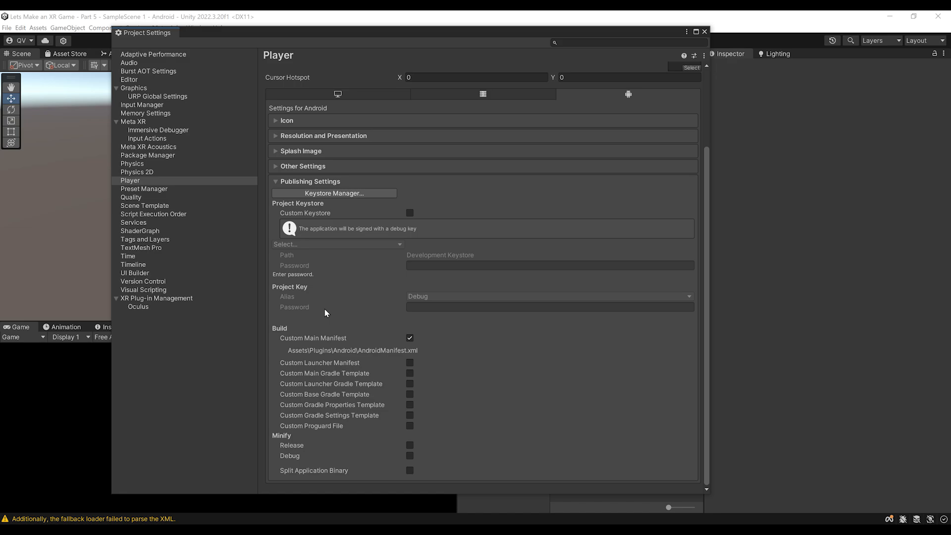
click(319, 195)
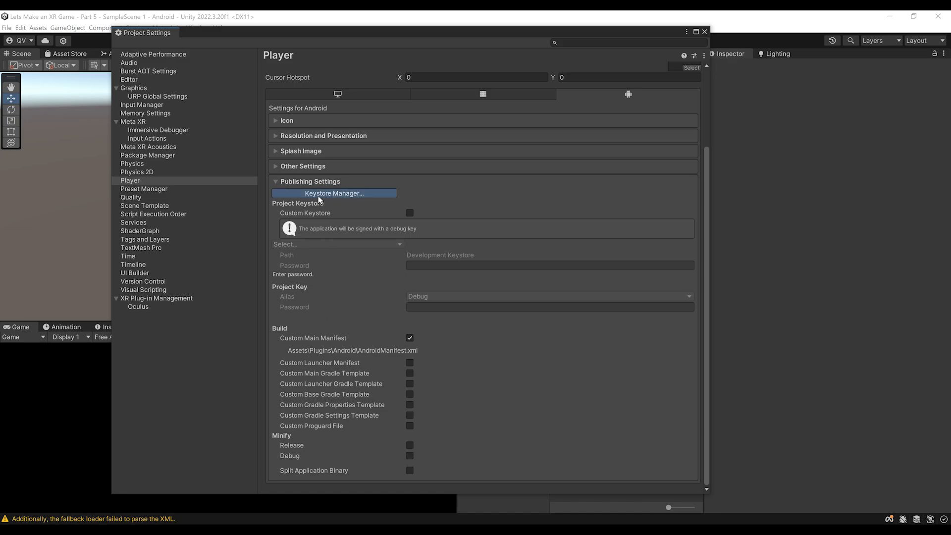
Step: Create a new keystore file named ghosthunter saved anywhere
drag(193, 58, 375, 184)
click(291, 205)
mouse_move(281, 219)
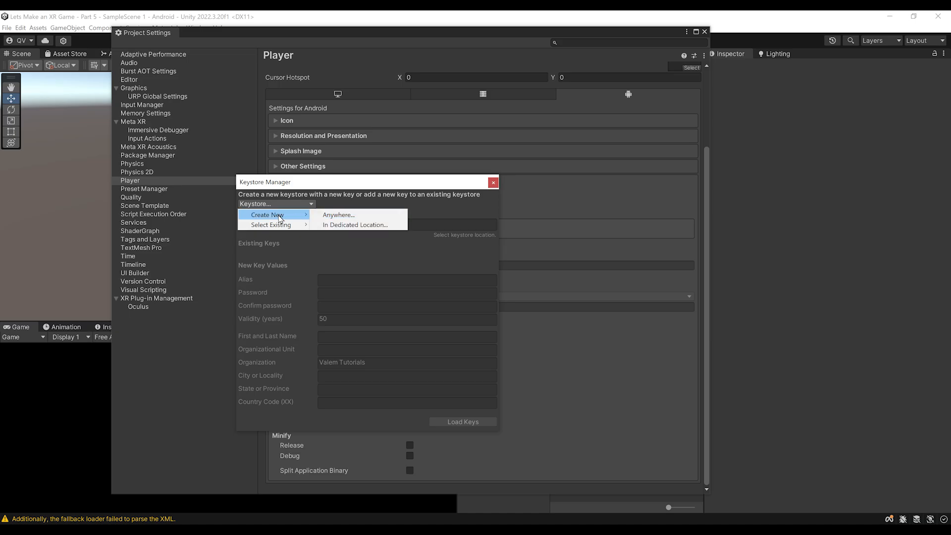
click(338, 215)
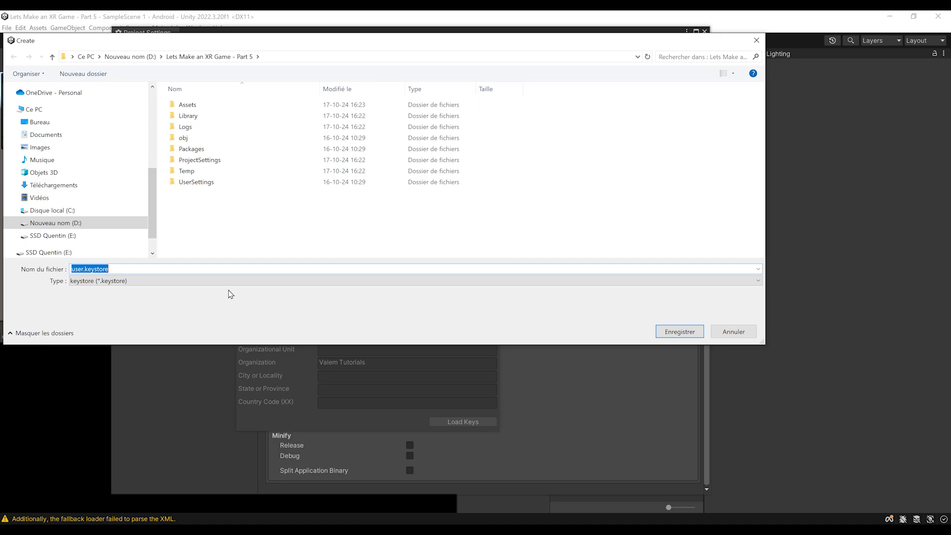
text(ghosthunter)
key(Return)
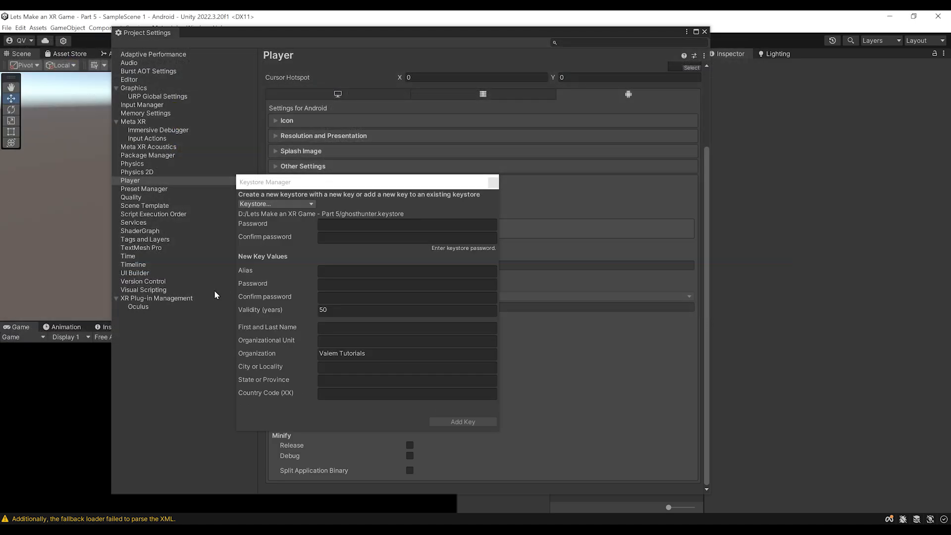
Step: Enter the keystore passwords, add key alias ghost valid 100 years, and use it for the project
click(392, 225)
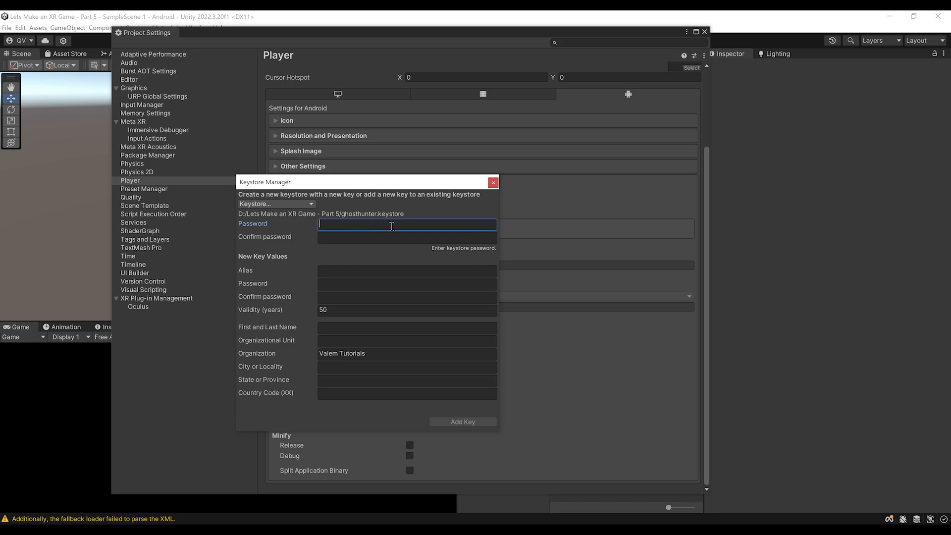
text(***********)
click(387, 238)
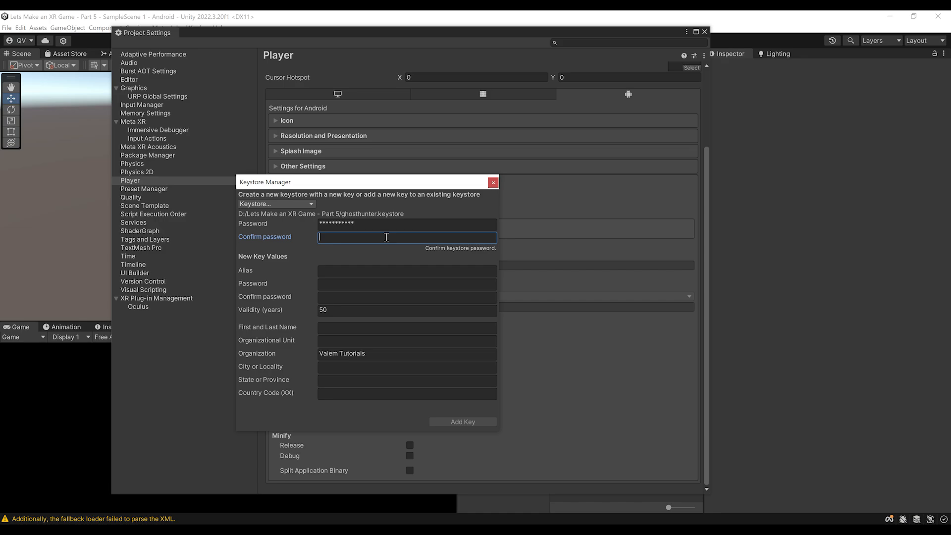
key(ctrl+v)
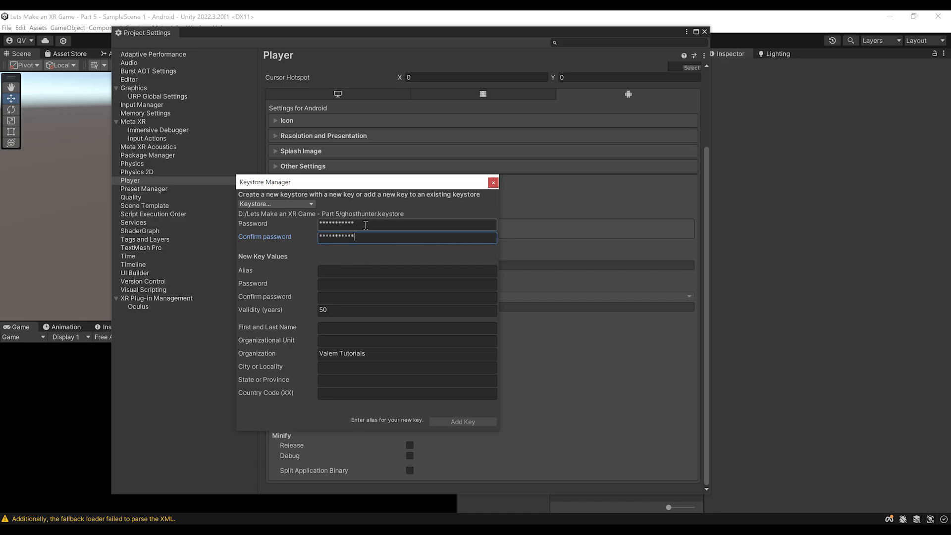
key(Tab)
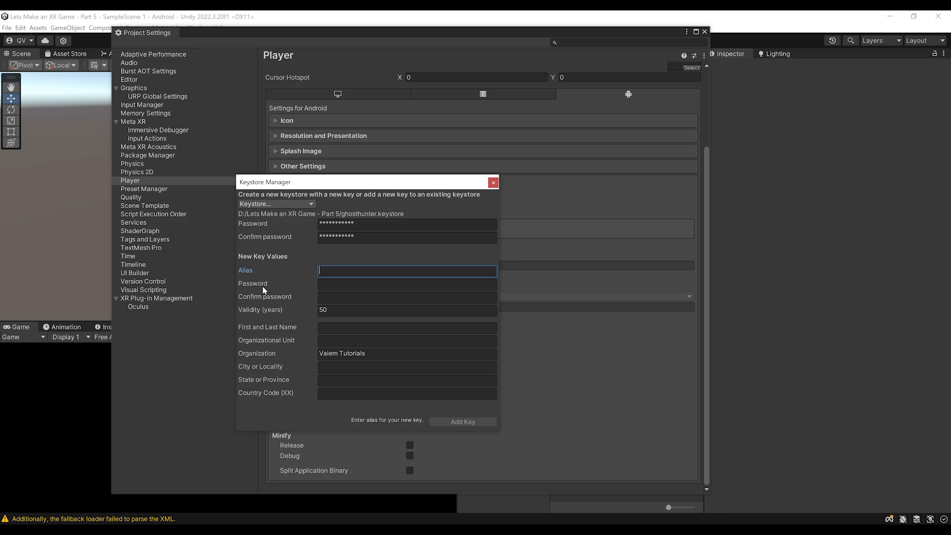
text(ghost)
key(Tab)
key(ctrl+v)
key(Tab)
key(ctrl+v)
key(Tab)
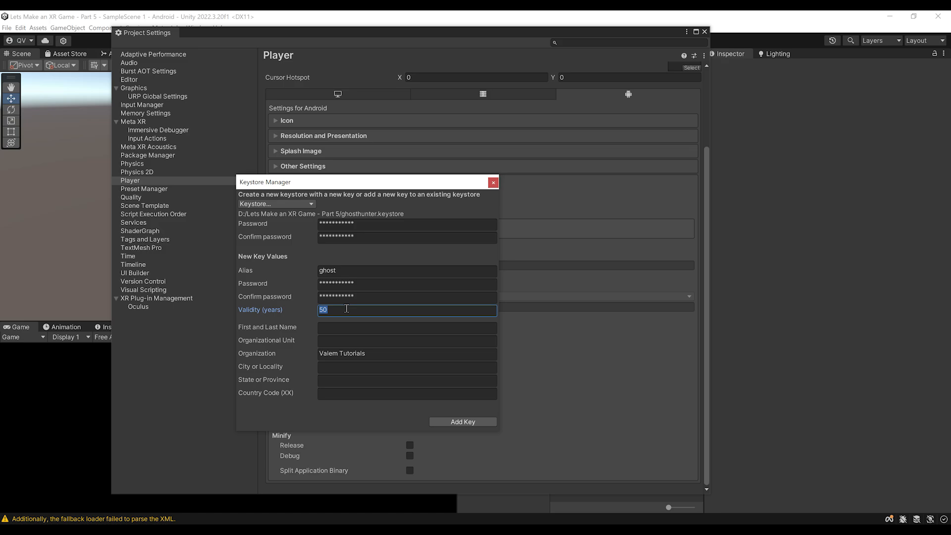
text(100)
click(473, 425)
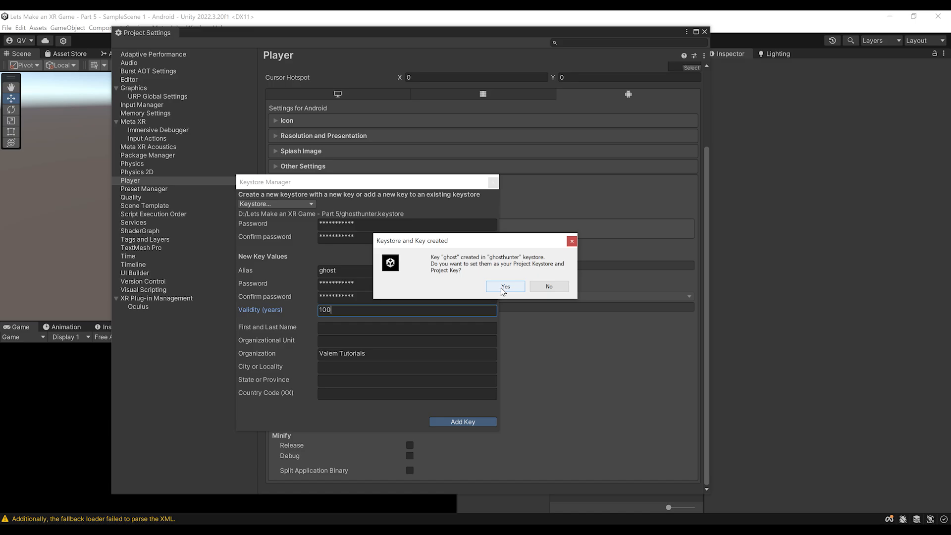
click(505, 287)
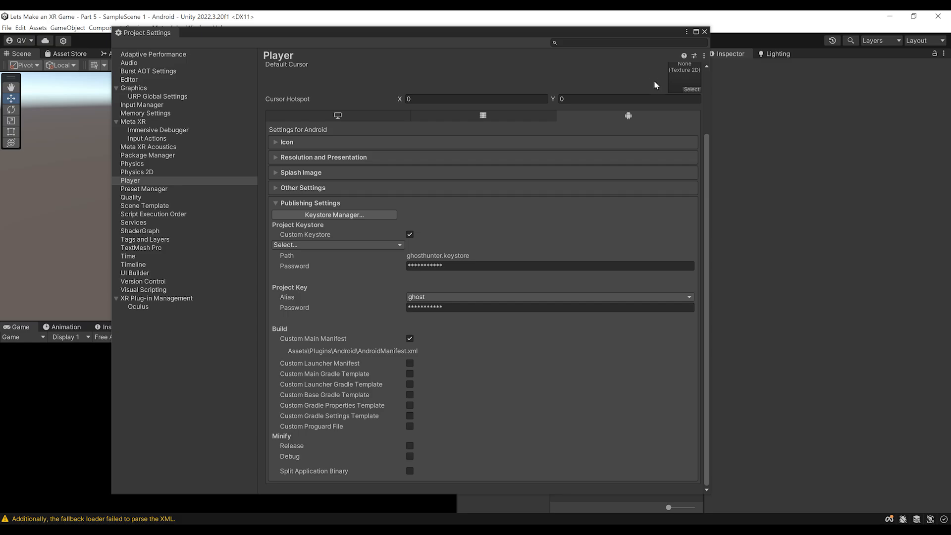
Step: Close Project Settings, open SampleScene, and select AndroidManifest in Assets/Plugins/Android
click(704, 31)
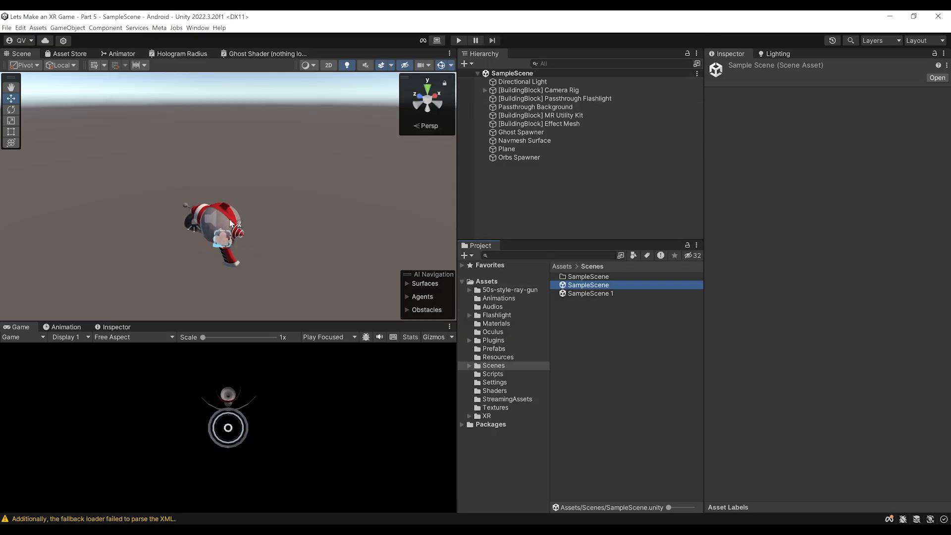
double_click(589, 285)
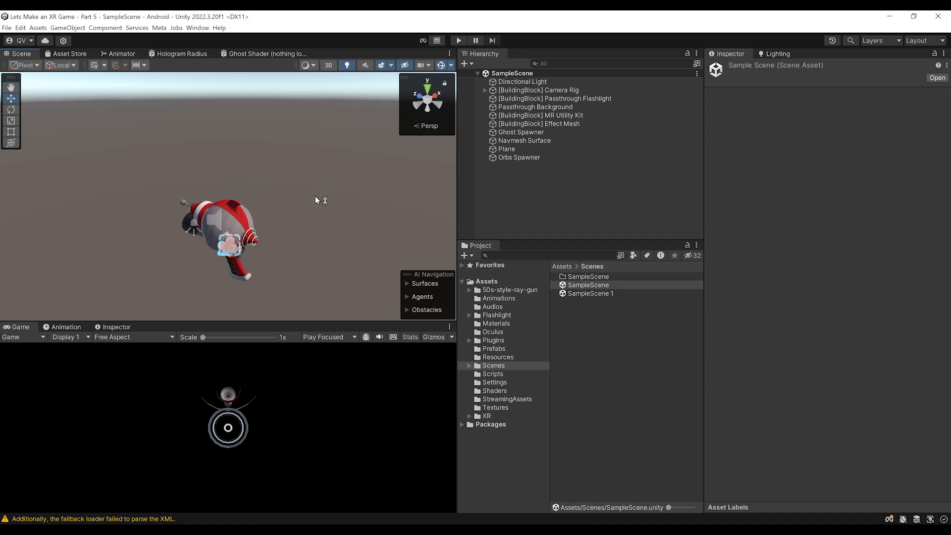
click(498, 342)
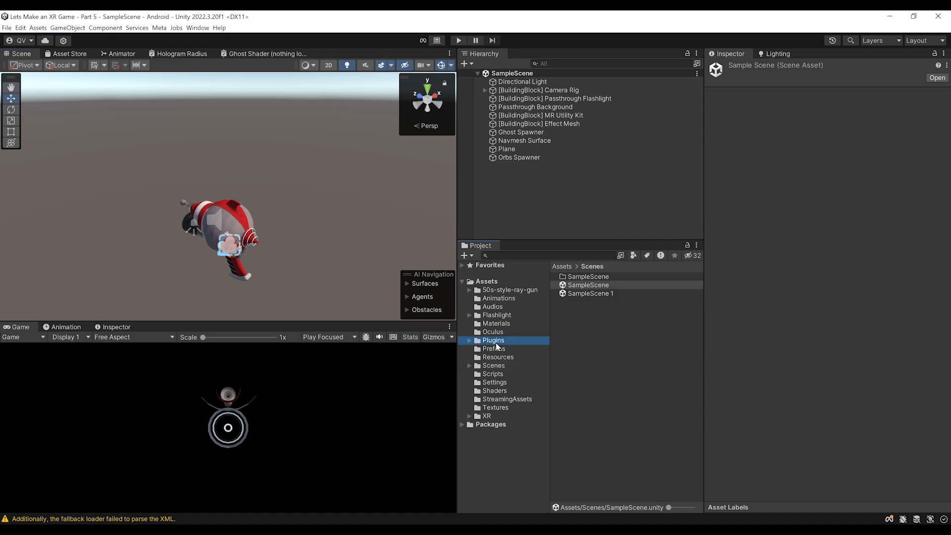
double_click(575, 278)
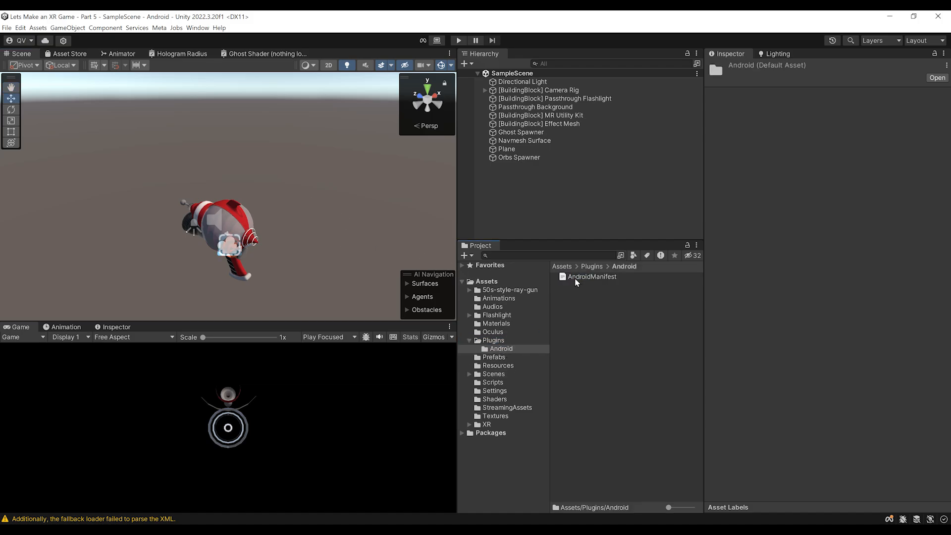
click(574, 279)
Step: Widen the Inspector and read through the AndroidManifest XML contents
drag(704, 295, 679, 297)
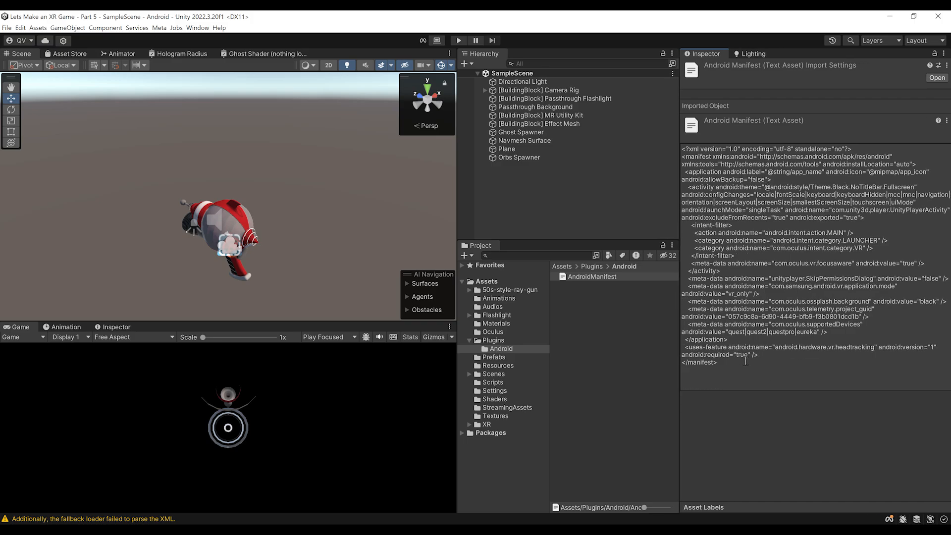
drag(746, 359, 692, 158)
click(761, 180)
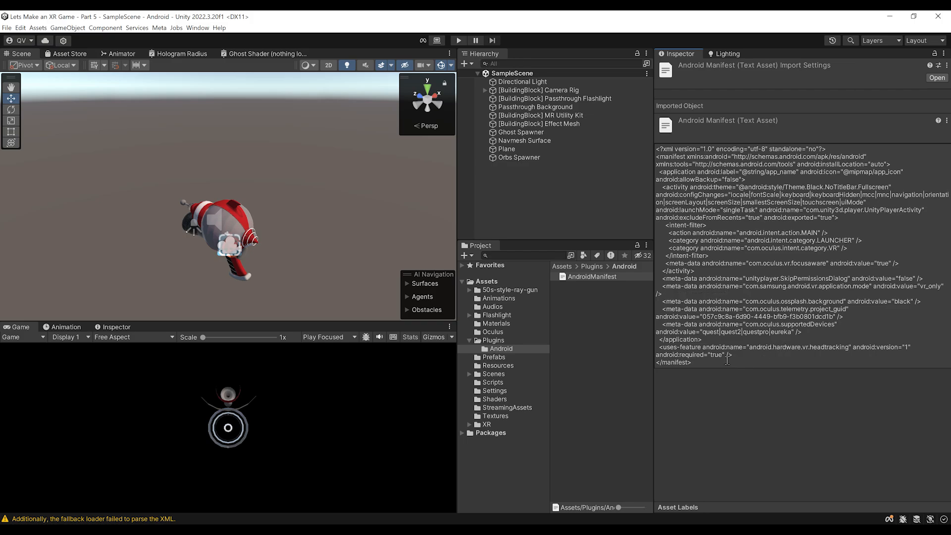
drag(727, 355, 728, 359)
click(740, 418)
click(542, 91)
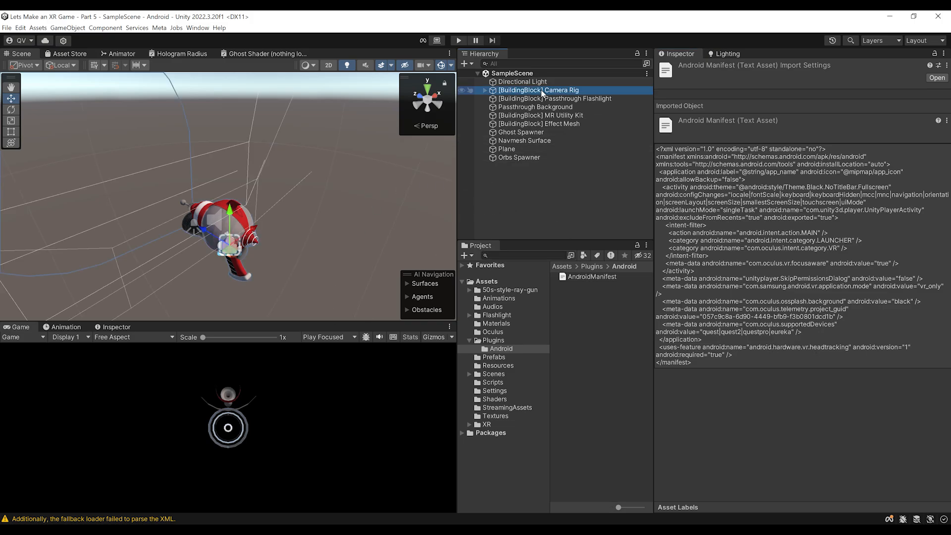
click(485, 90)
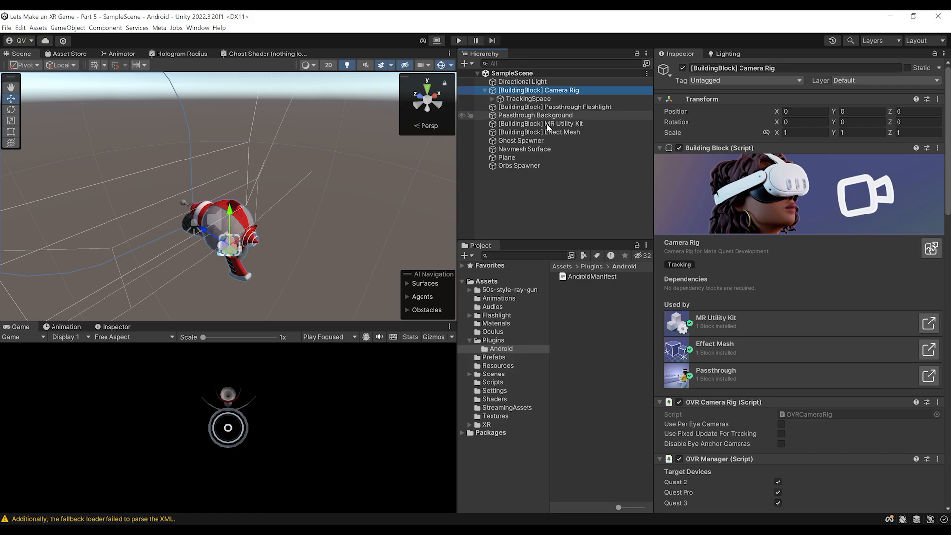
scroll(738, 333, down, 10)
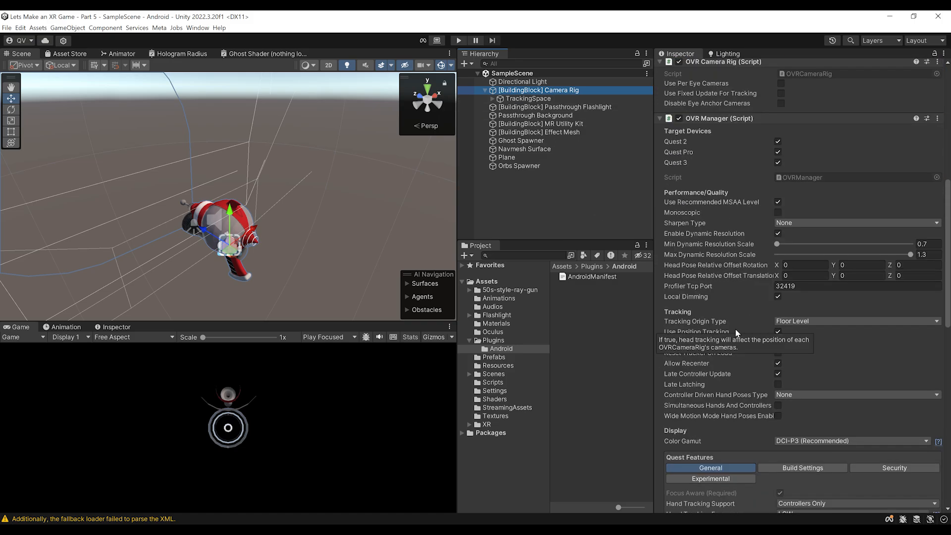
scroll(738, 333, down, 5)
scroll(745, 312, down, 5)
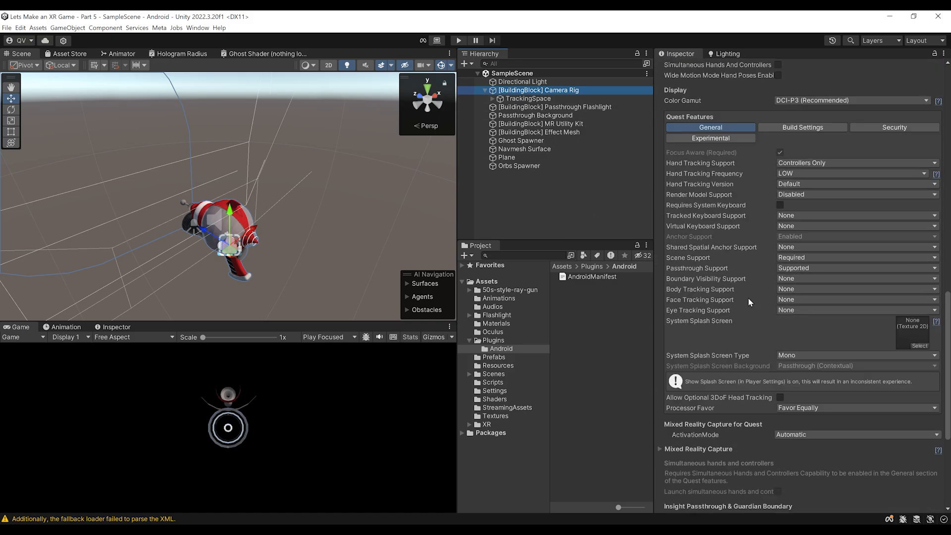
scroll(807, 208, down, 3)
scroll(811, 304, down, 3)
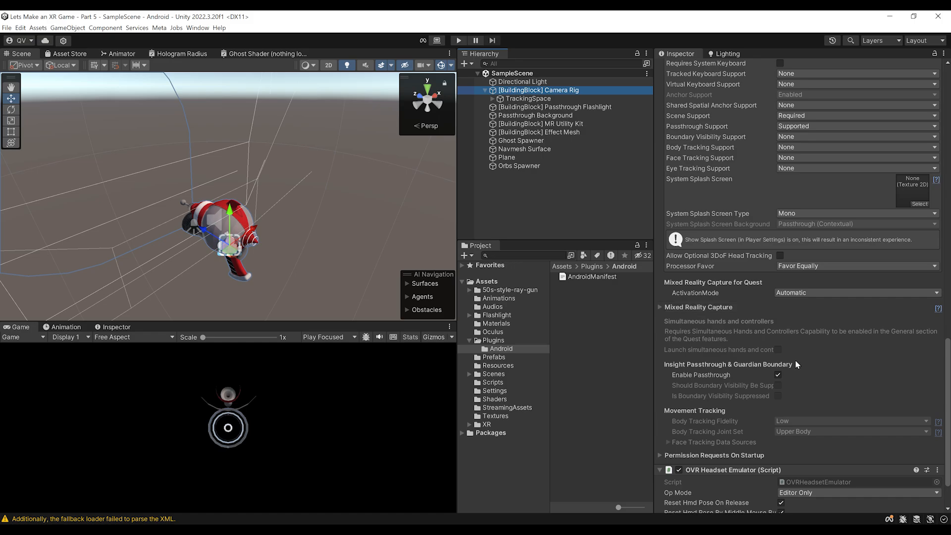
scroll(796, 364, down, 1)
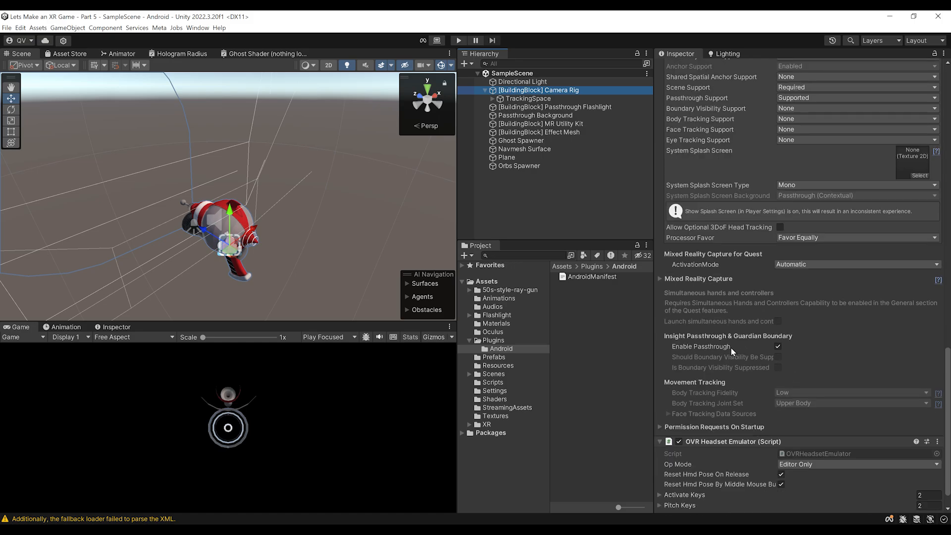
click(714, 427)
scroll(758, 341, down, 3)
scroll(758, 333, down, 1)
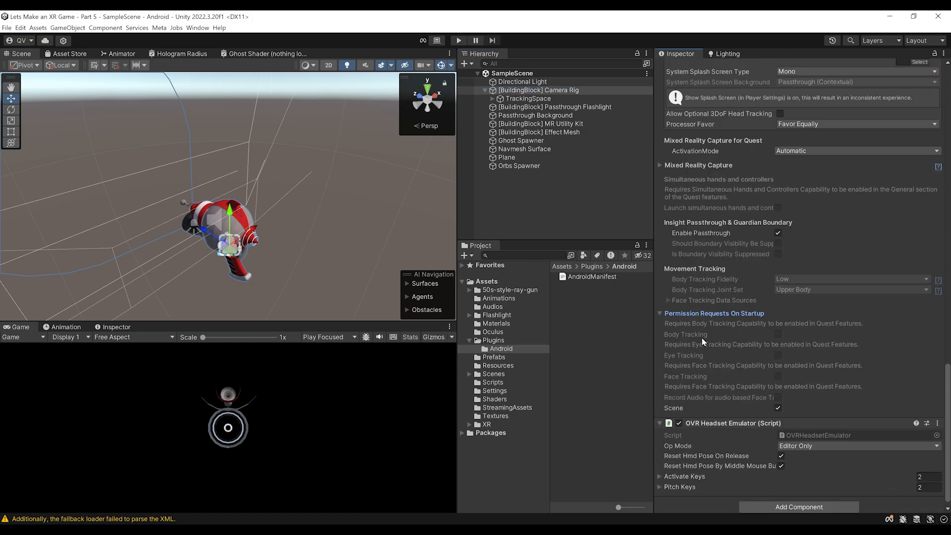
scroll(735, 325, down, 1)
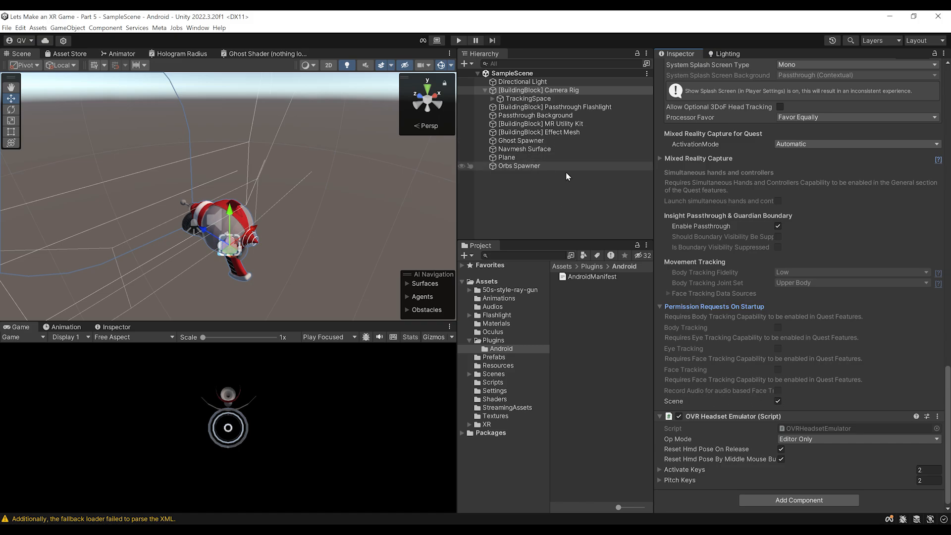
click(602, 278)
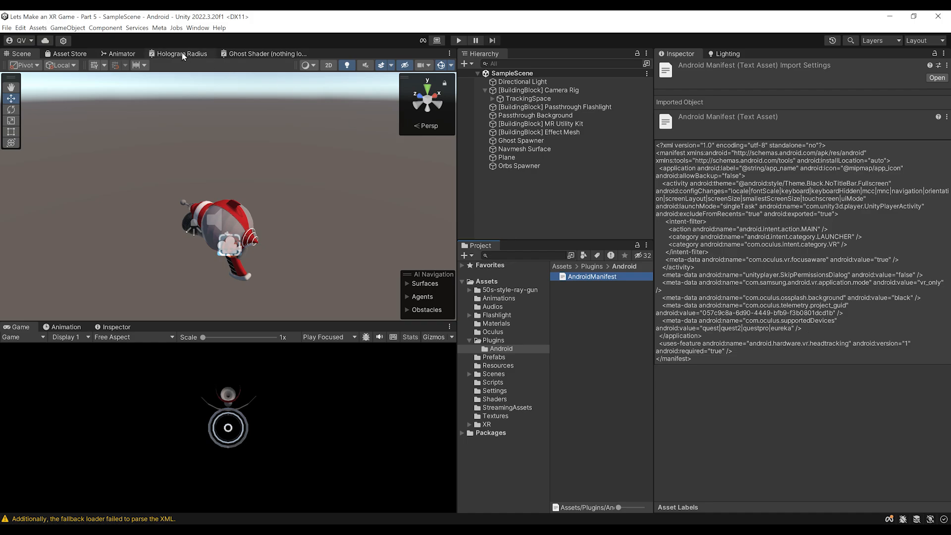
Step: Replace the manifest via Meta > Tools store-compatible AndroidManifest.xml and review USE_ANCHOR_API, PASSTHROUGH, USE_SCENE lines
click(160, 28)
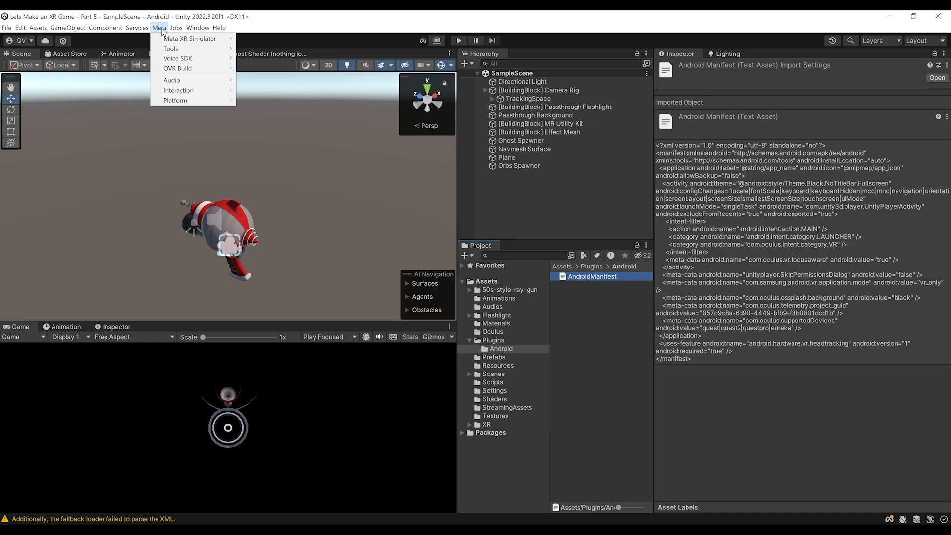
mouse_move(194, 48)
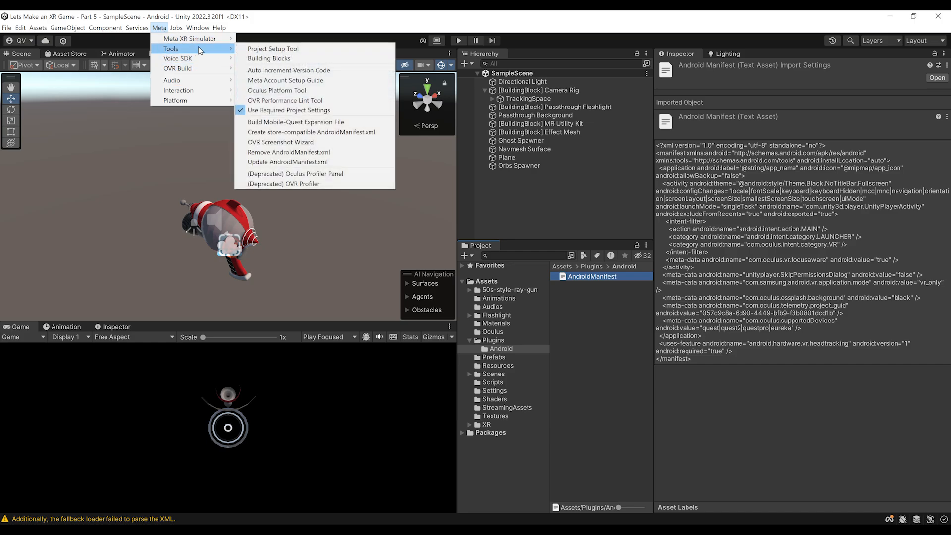
click(290, 133)
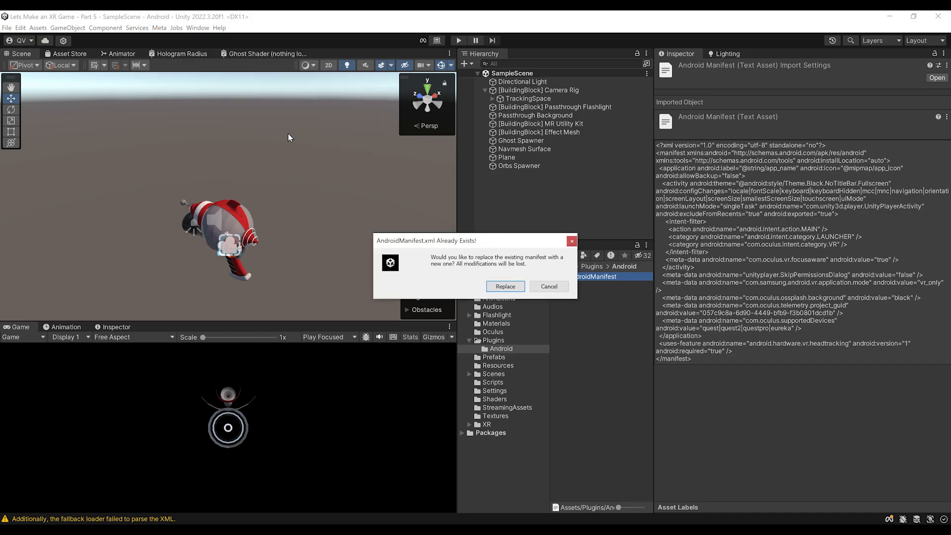
click(505, 286)
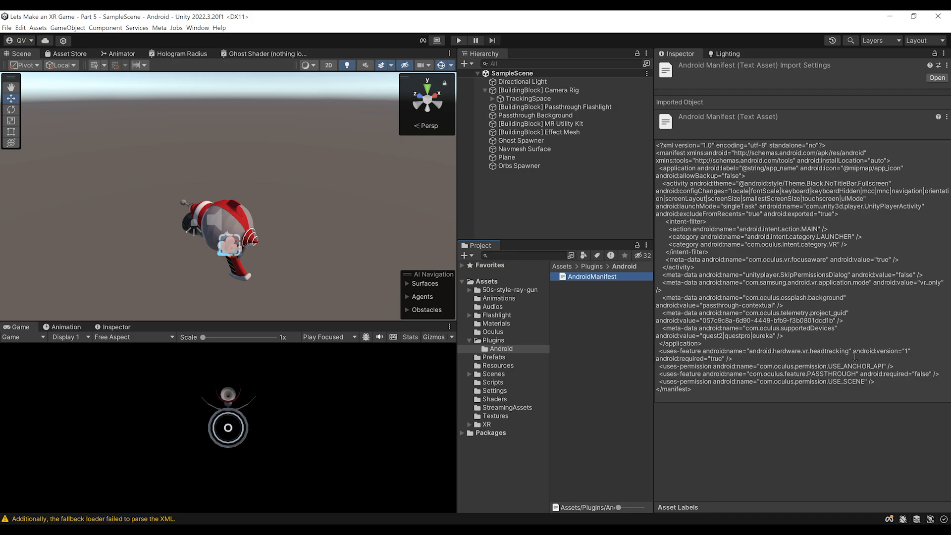
drag(886, 387, 644, 370)
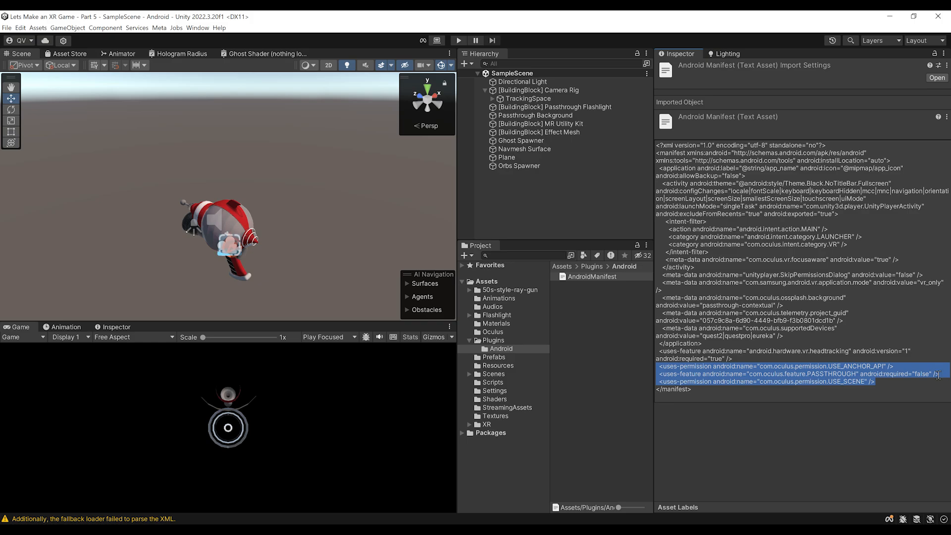
click(837, 389)
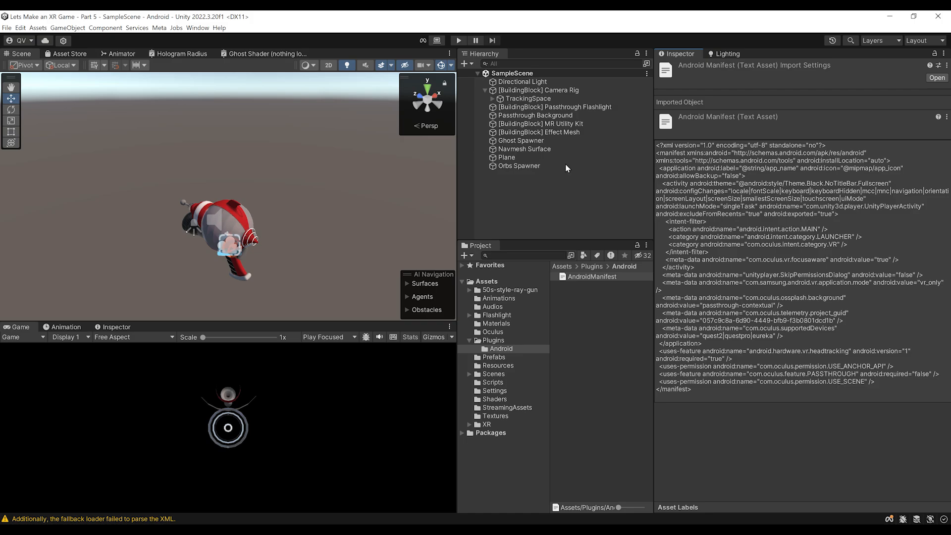
click(533, 193)
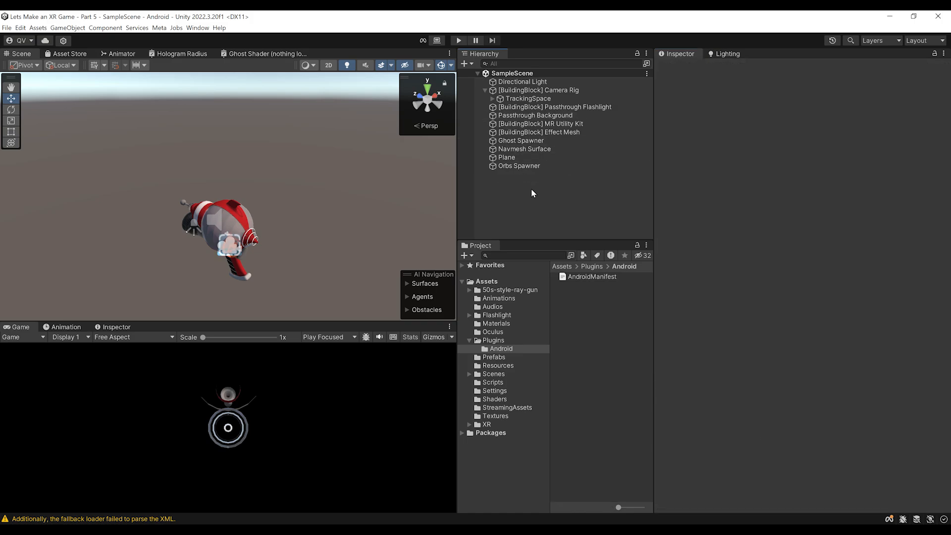
Step: Collapse the Camera Rig's children and adjust the scene view around the ray gun
click(485, 90)
right_drag(247, 156, 254, 191)
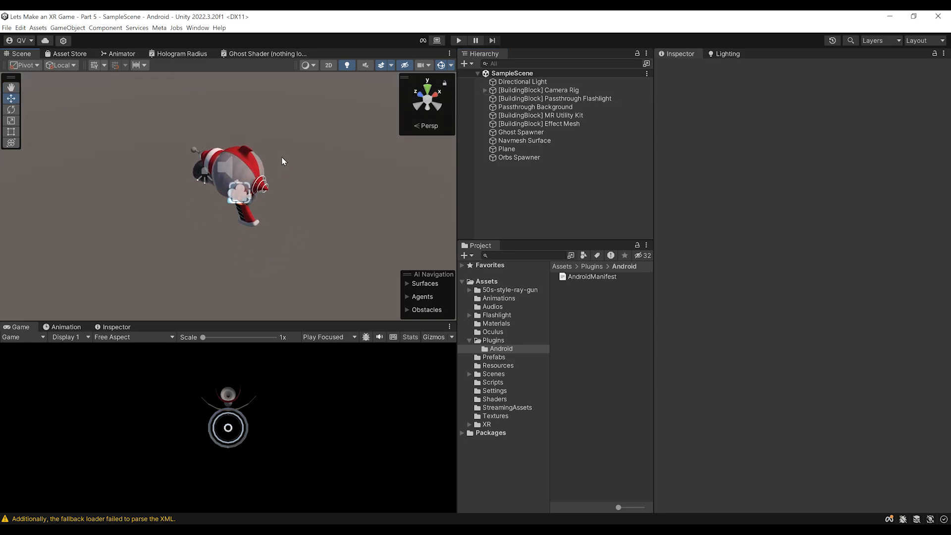
middle_drag(282, 157, 278, 176)
scroll(278, 176, up, 2)
right_drag(332, 130, 325, 155)
middle_drag(321, 134, 310, 154)
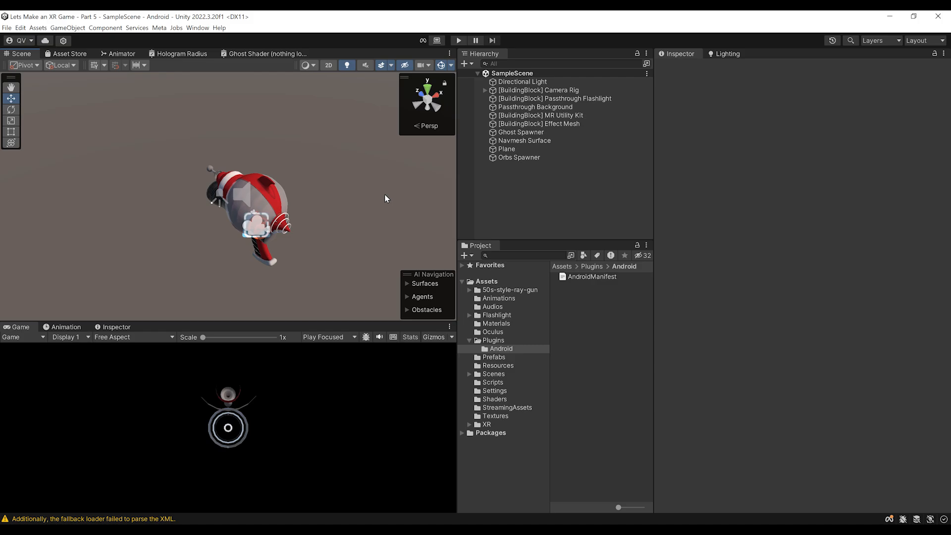
Step: Build the Android app from Build Settings as ghosthunter.apk in the project folder
click(7, 28)
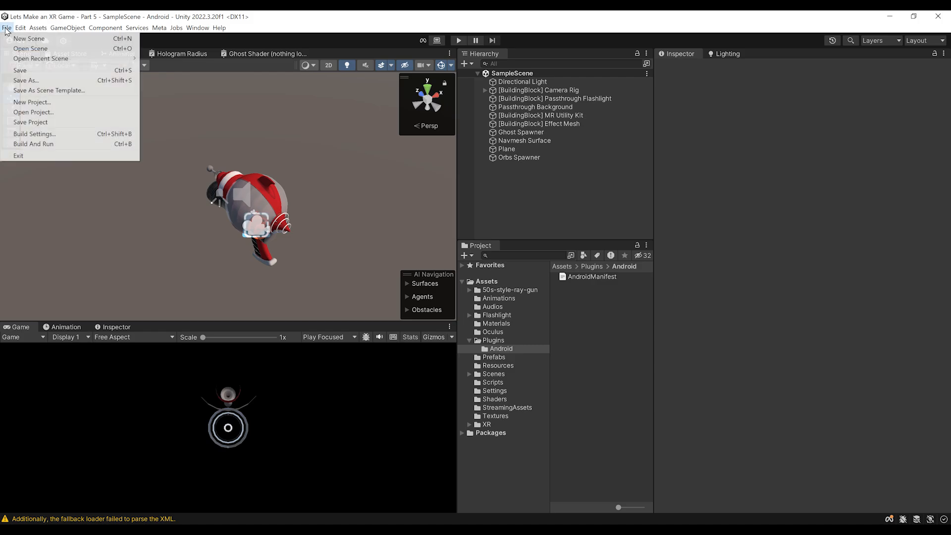
click(54, 134)
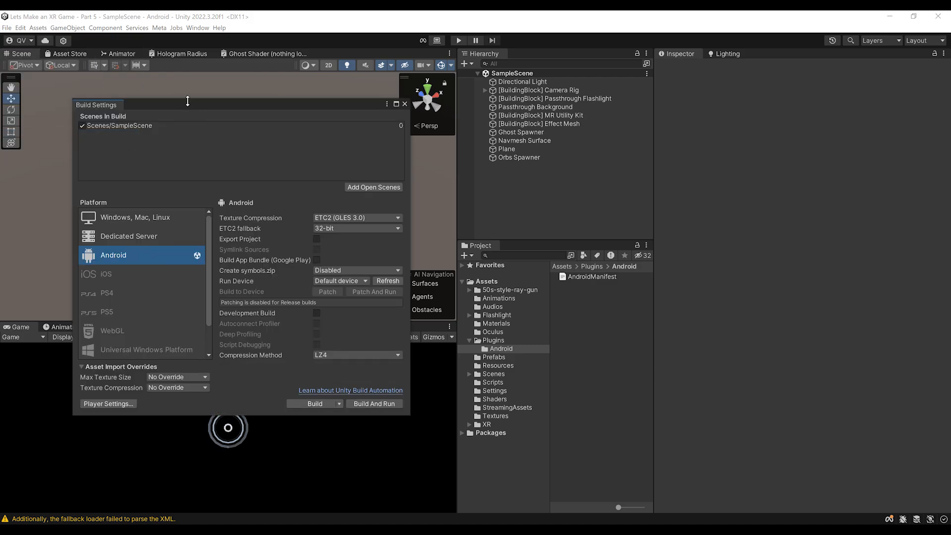
drag(189, 99, 281, 119)
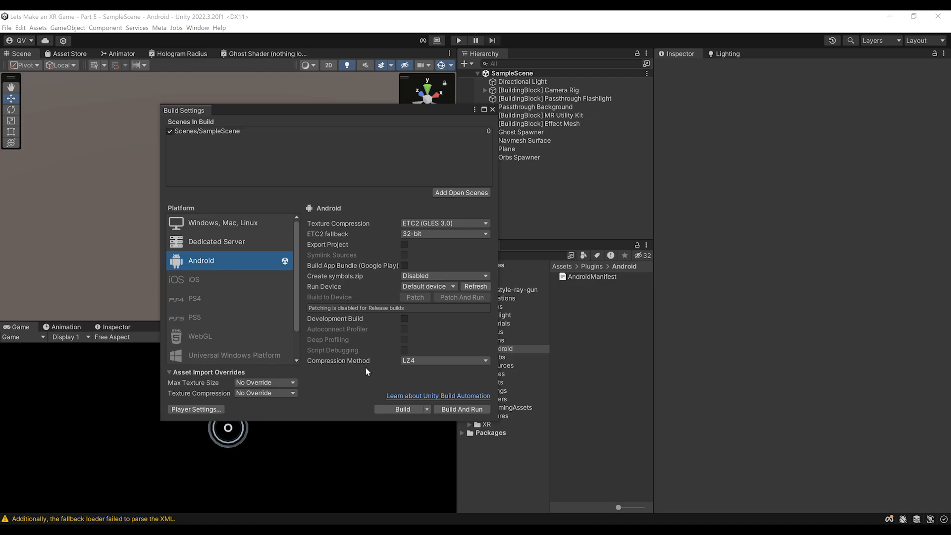
click(391, 408)
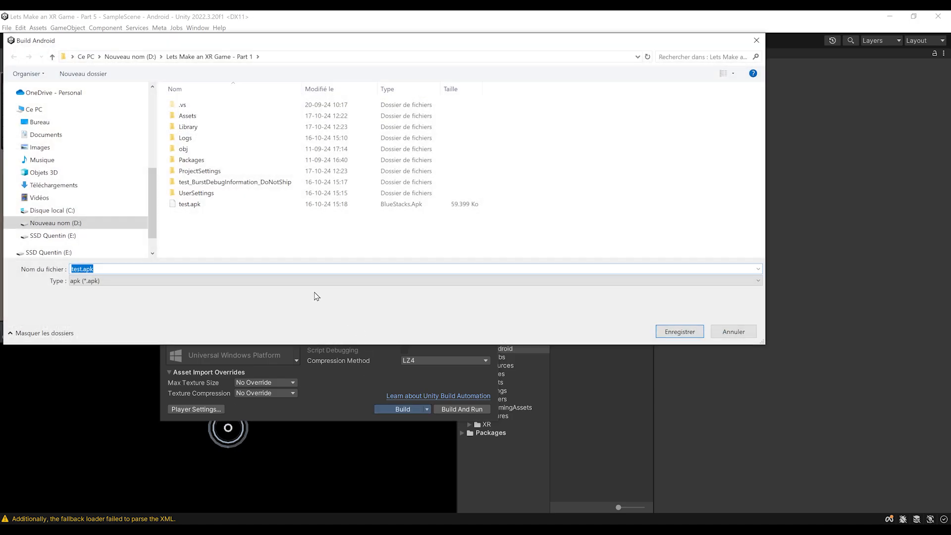
text(ghosthunter)
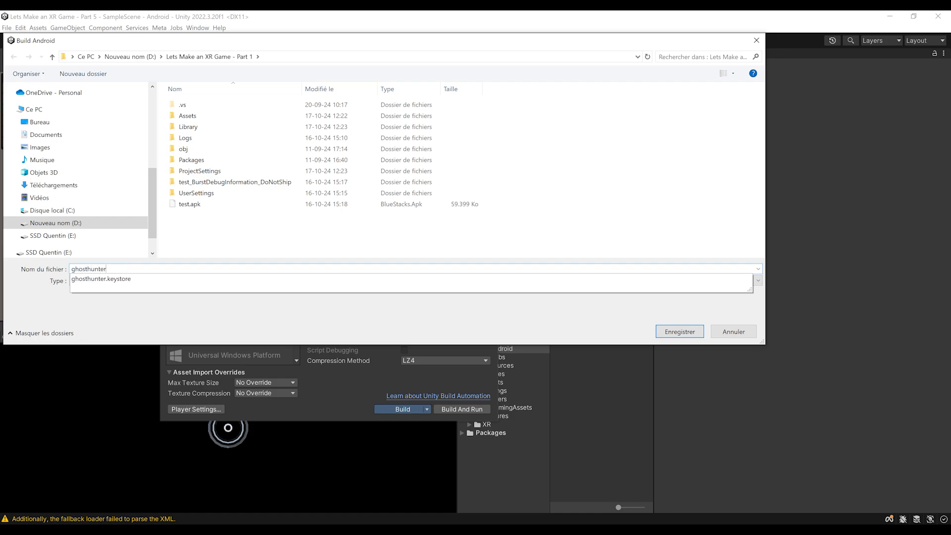
click(204, 319)
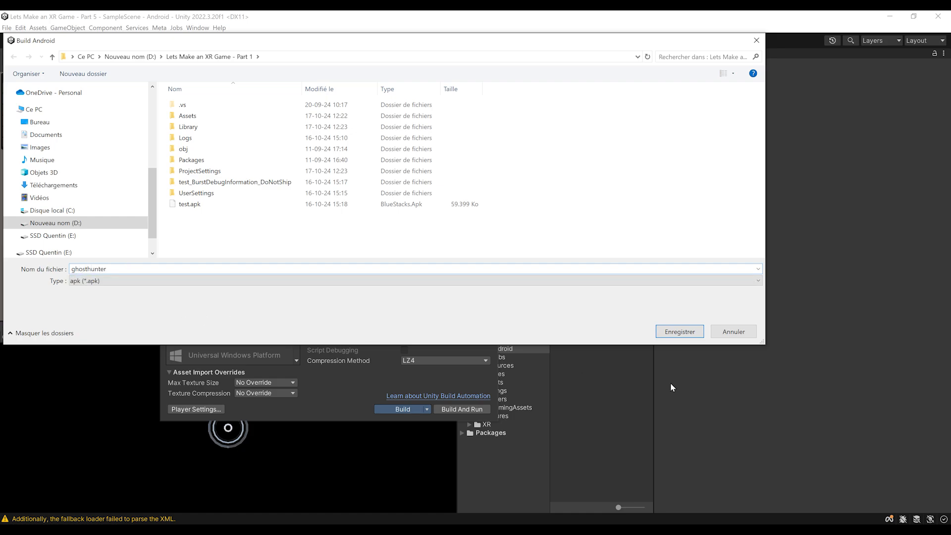
click(677, 329)
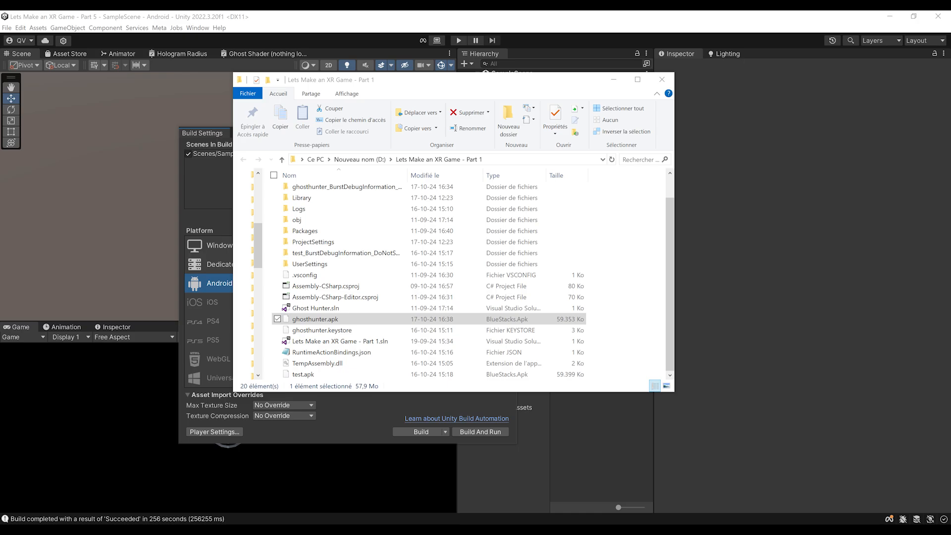
drag(0, 144, 418, 89)
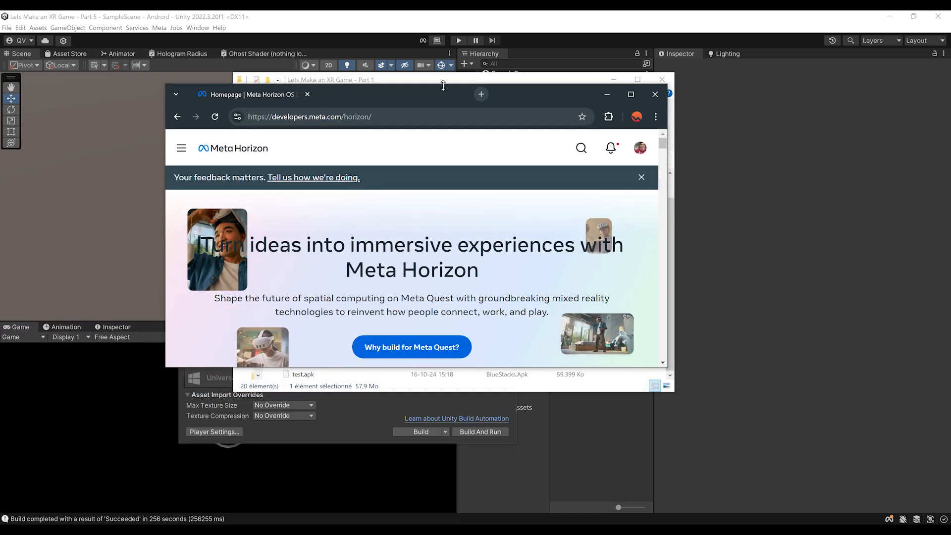
Step: Maximize the browser, go to My apps, and start a new organization from the organization dropdown
double_click(494, 94)
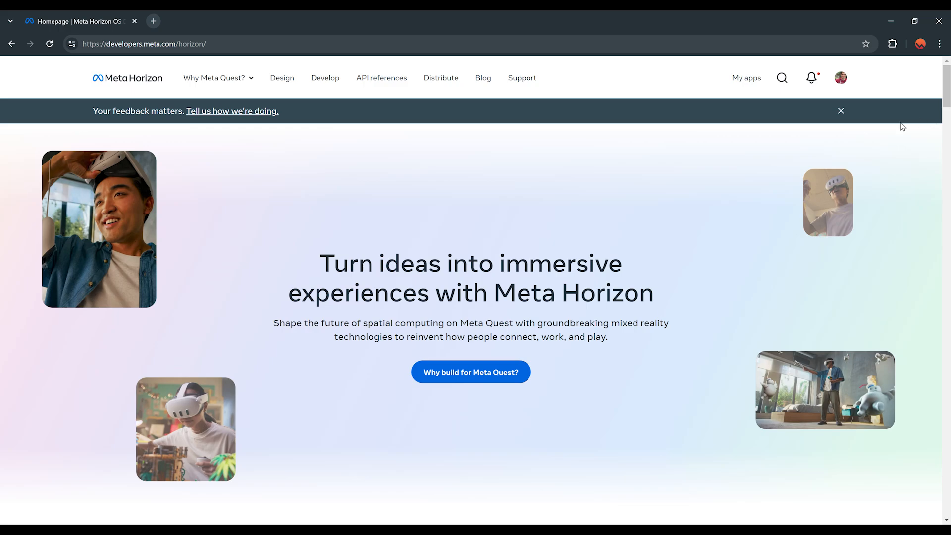
click(842, 83)
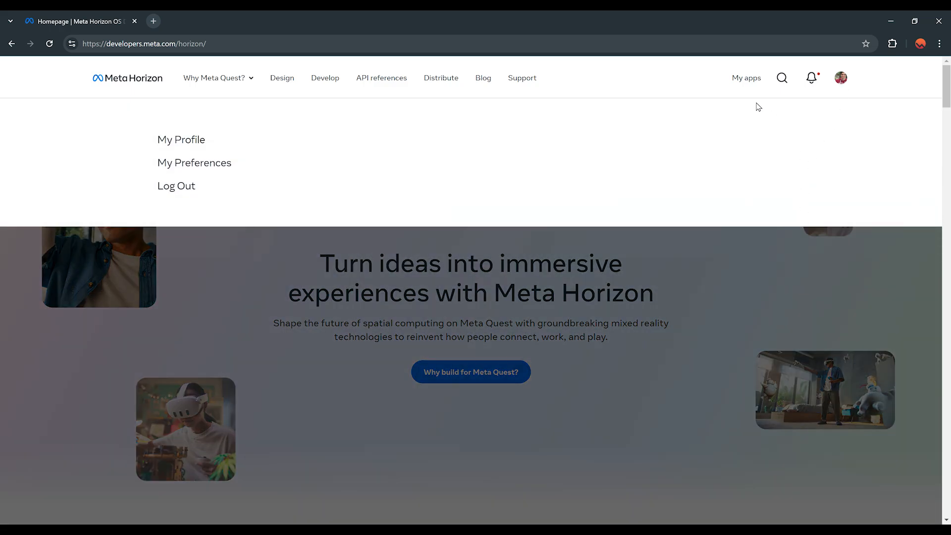
click(748, 79)
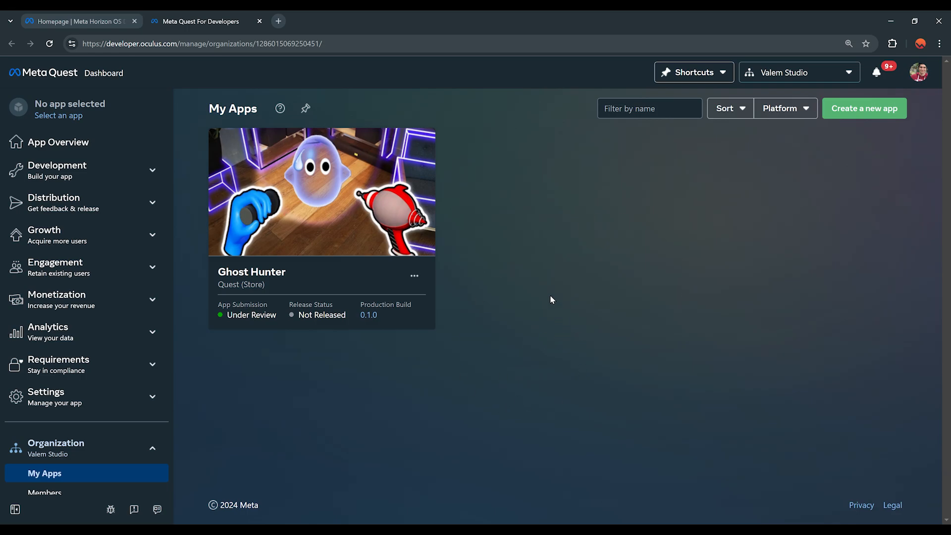
click(785, 73)
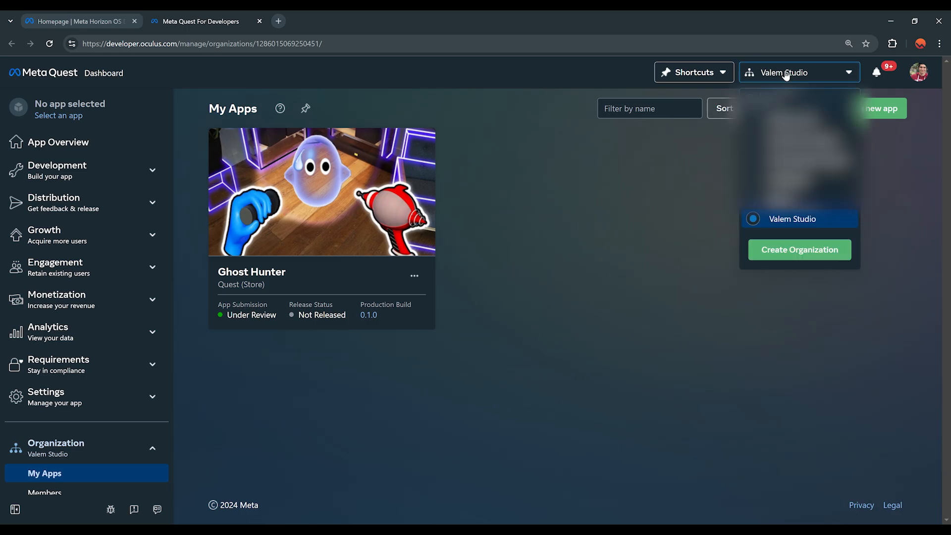
click(811, 254)
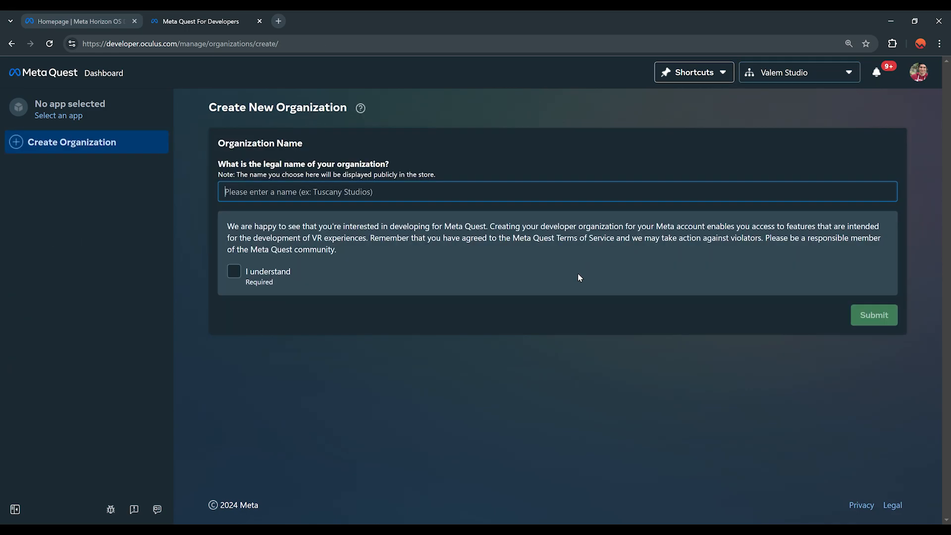
Step: Create the organization 'My Organization Name Test', accepting the developer terms and the NDA
text(My Or)
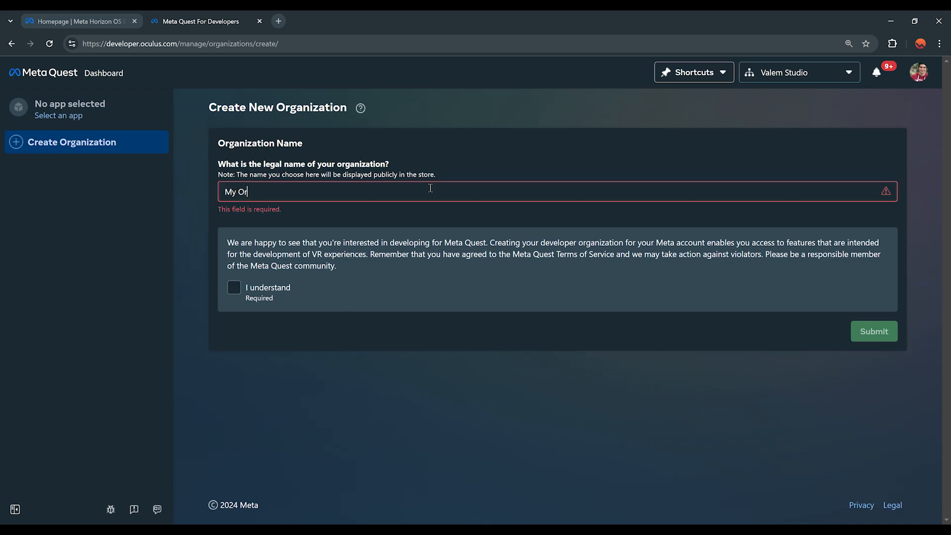
text(ganization Name)
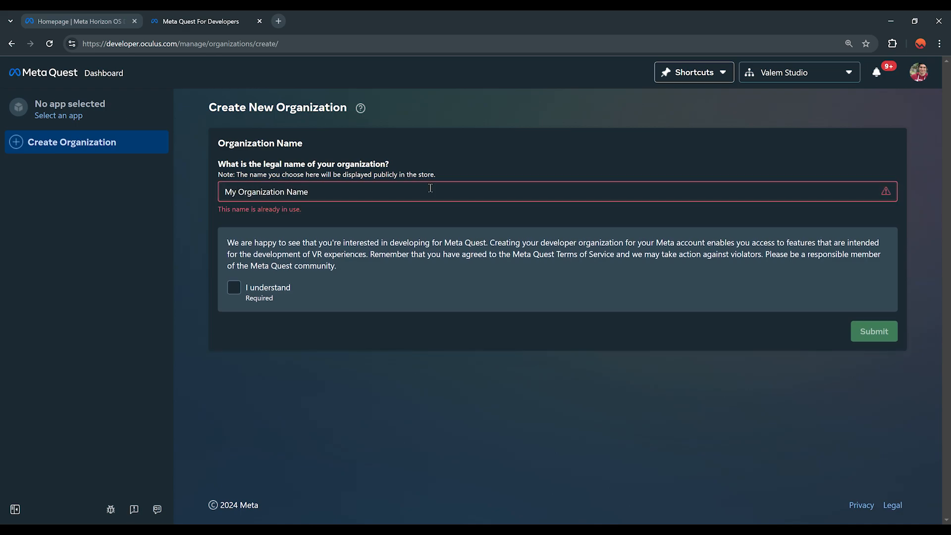
text( Test)
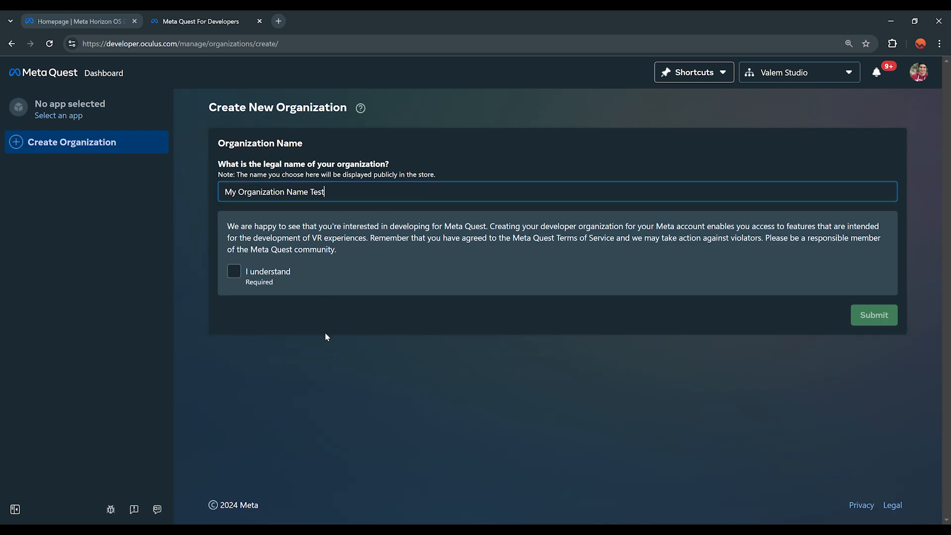
click(234, 271)
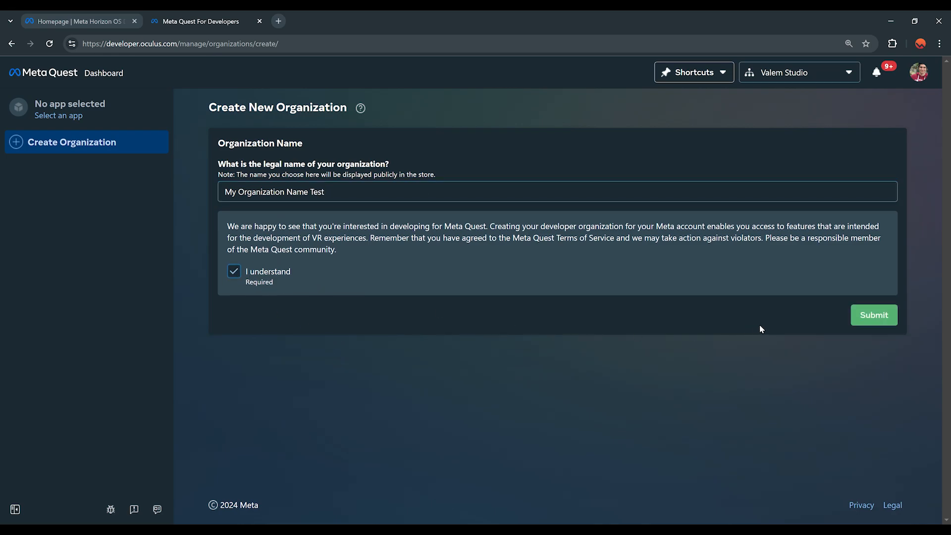
click(866, 321)
click(319, 357)
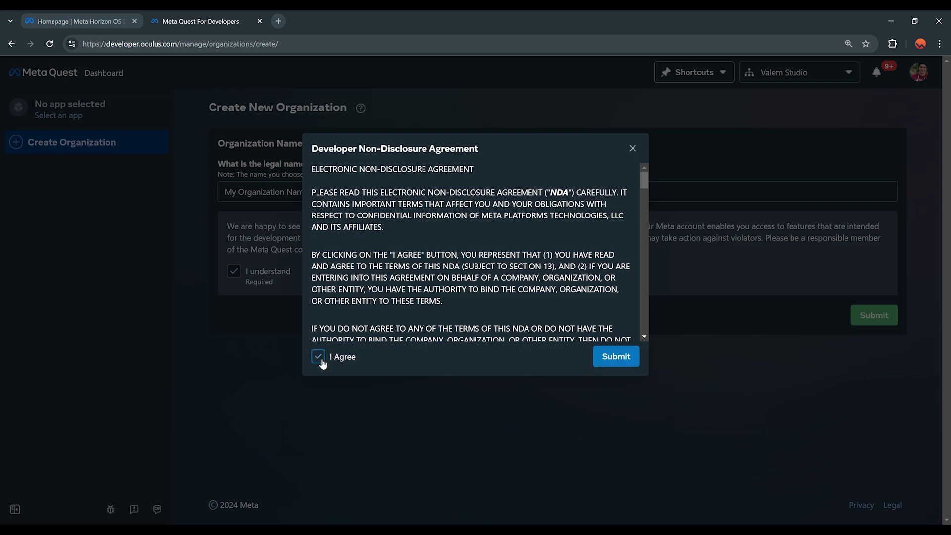
click(616, 356)
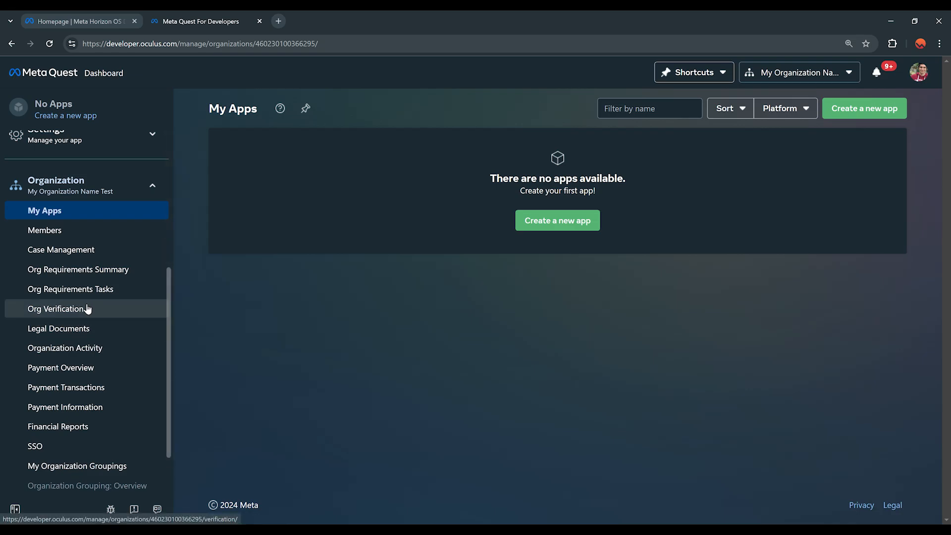
Step: Open Org Verification and review the accepted forms of identification for the new organization
click(66, 309)
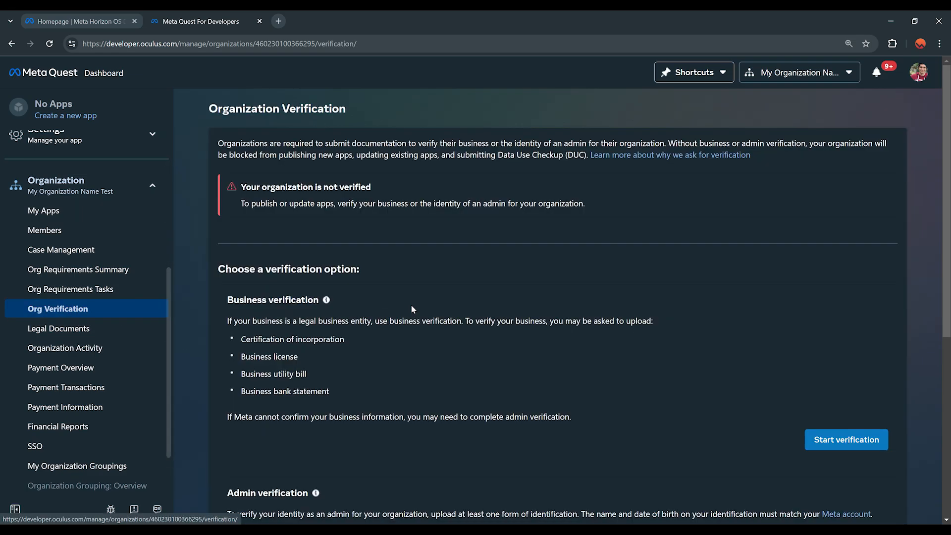
scroll(426, 324, down, 3)
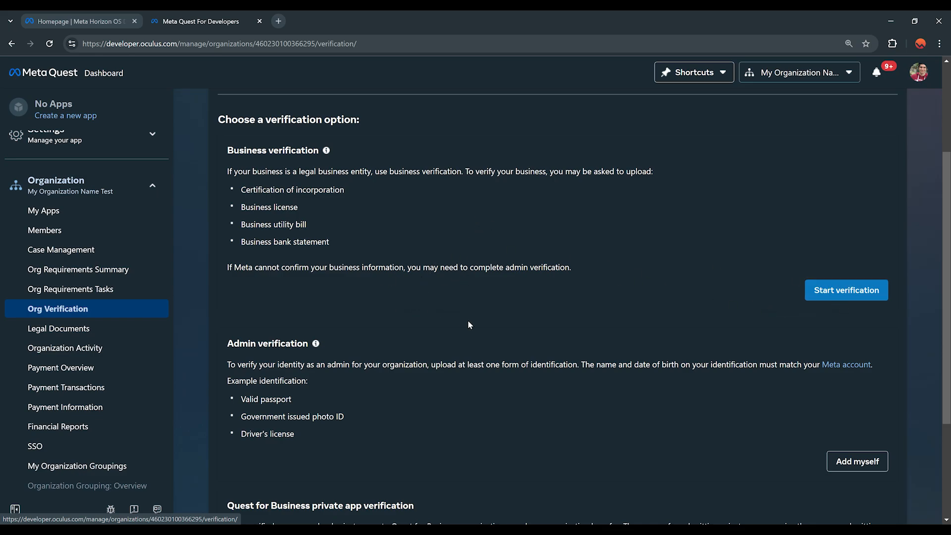
scroll(474, 244, down, 2)
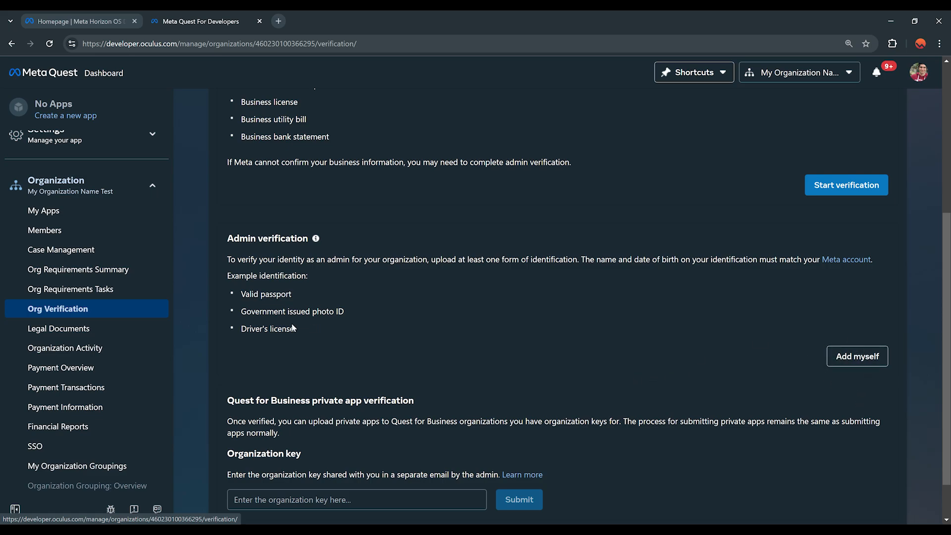
drag(293, 328, 237, 296)
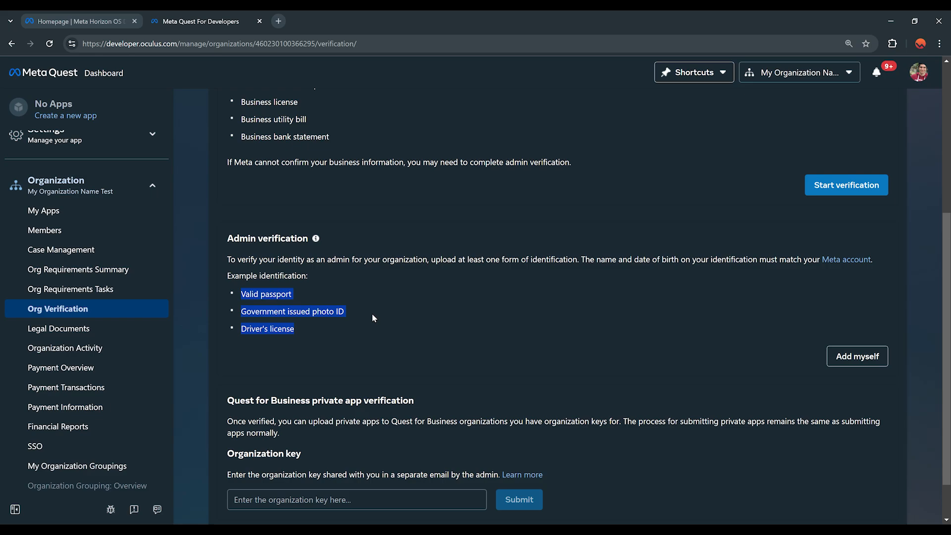
scroll(608, 282, up, 5)
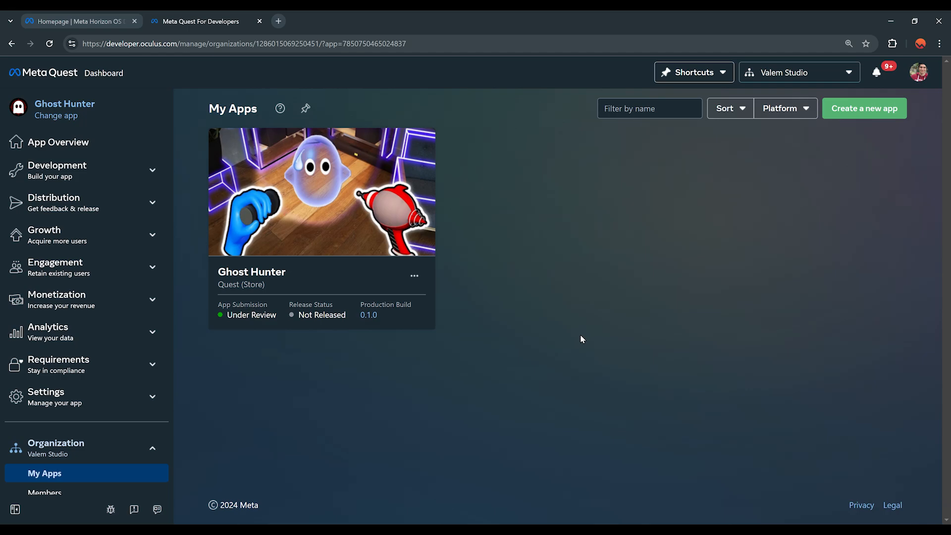
Step: Create a new app named 'Ghost XR' with Meta Horizon Store as its platform
click(851, 114)
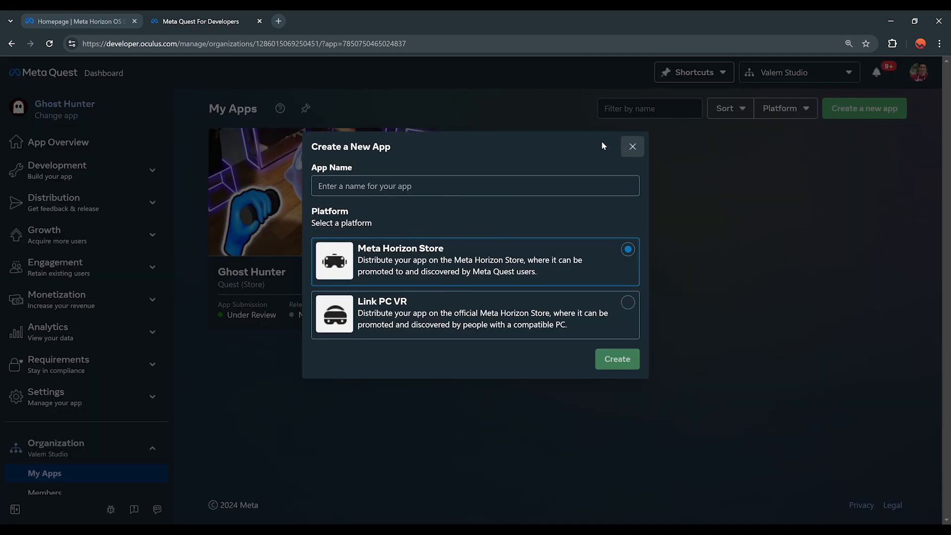
click(490, 180)
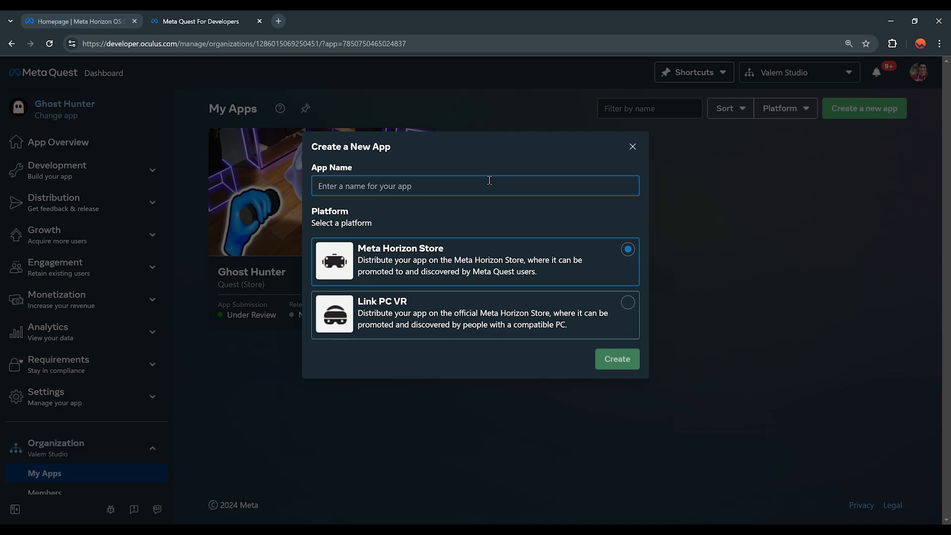
text(Ghost XR)
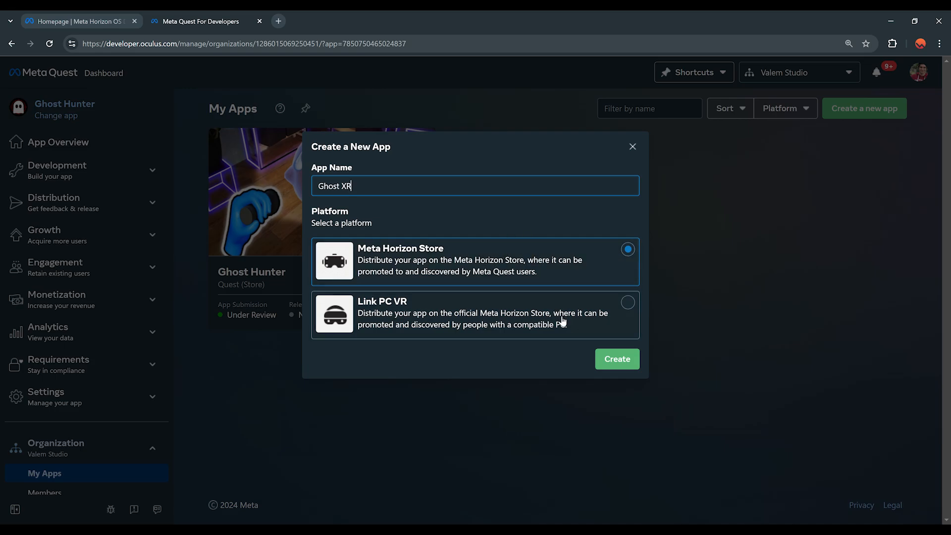
click(595, 319)
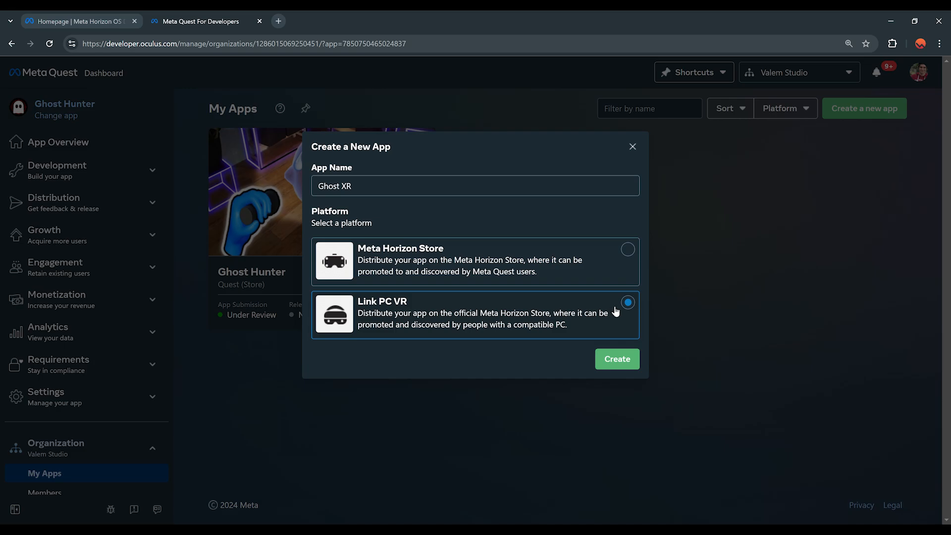
click(619, 254)
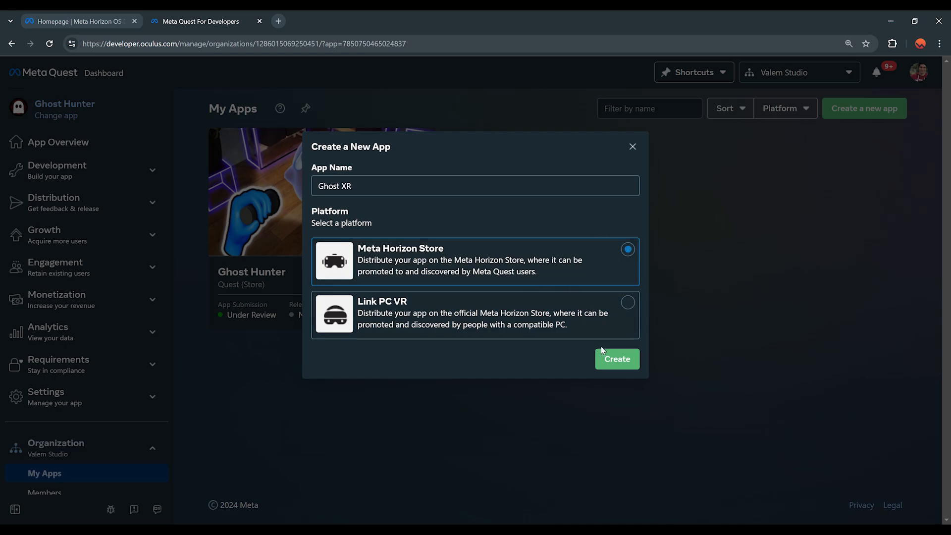
click(614, 359)
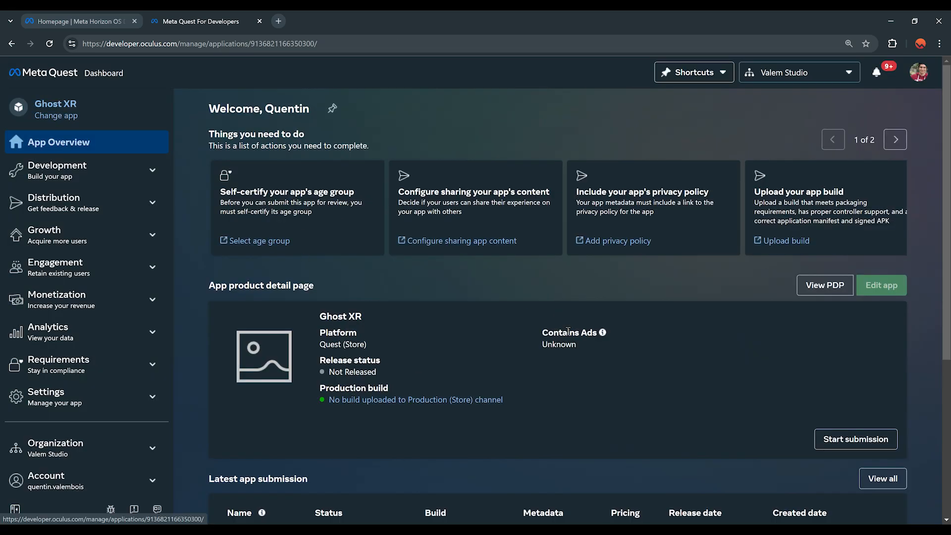
Step: Return to the My Apps list showing the Ghost XR draft and bring up the Developer Hub docs
triple_click(340, 315)
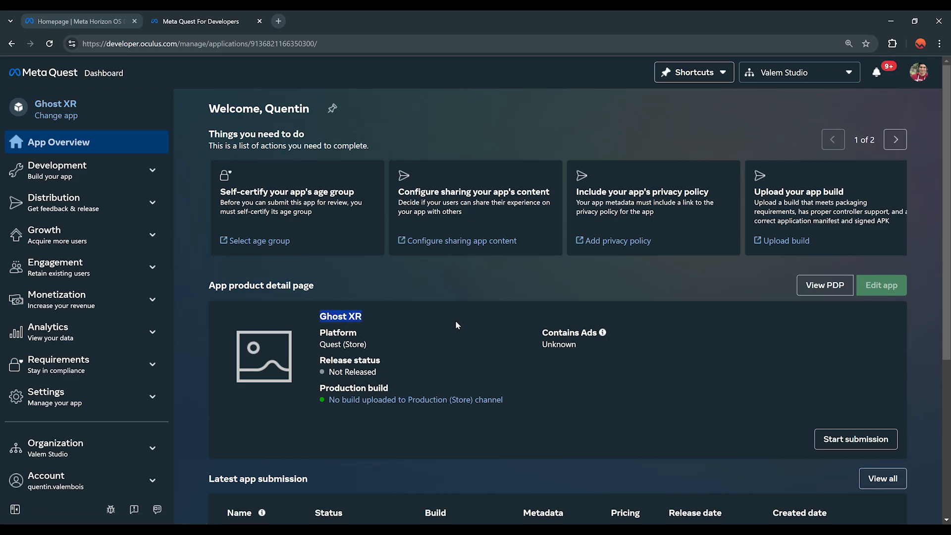
click(98, 74)
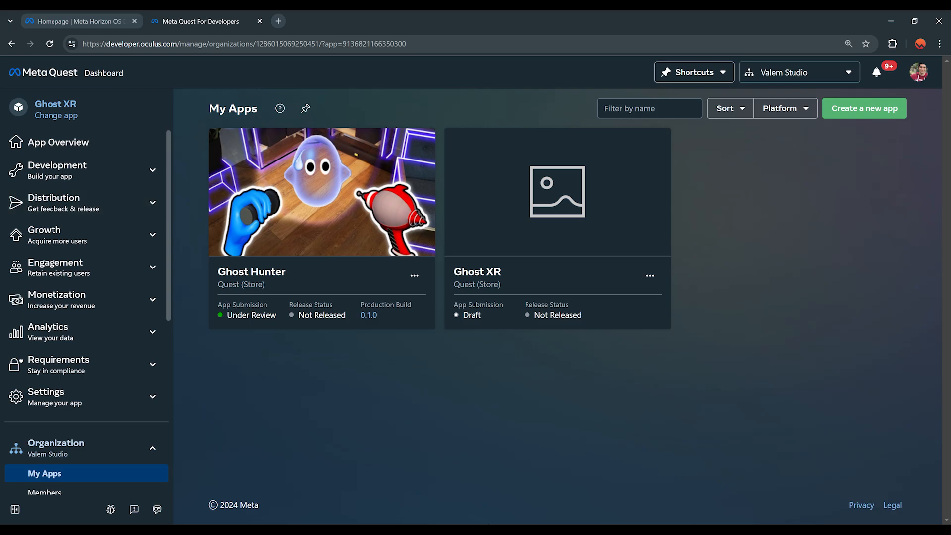
drag(0, 265, 377, 110)
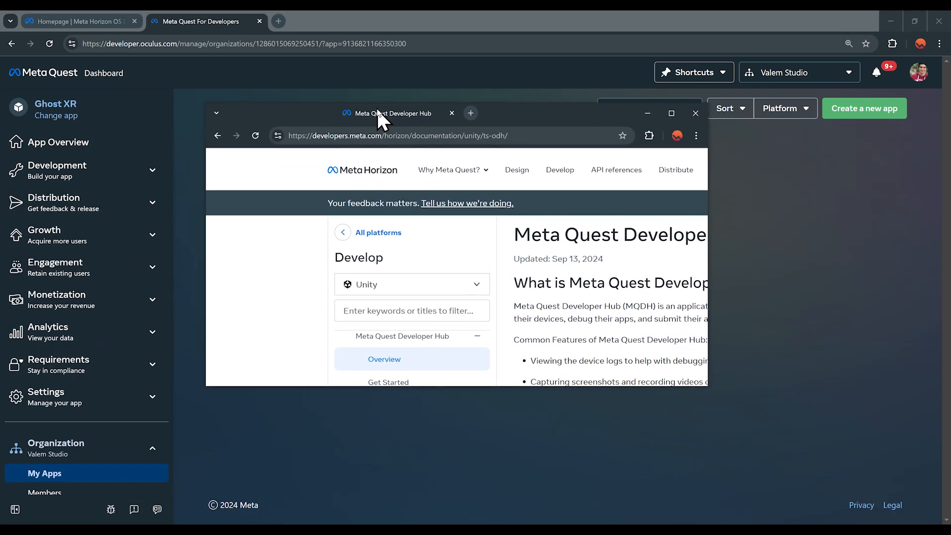
Step: Maximize the docs window and bring the Meta Quest Developer Hub app's Device Manager into view
double_click(454, 109)
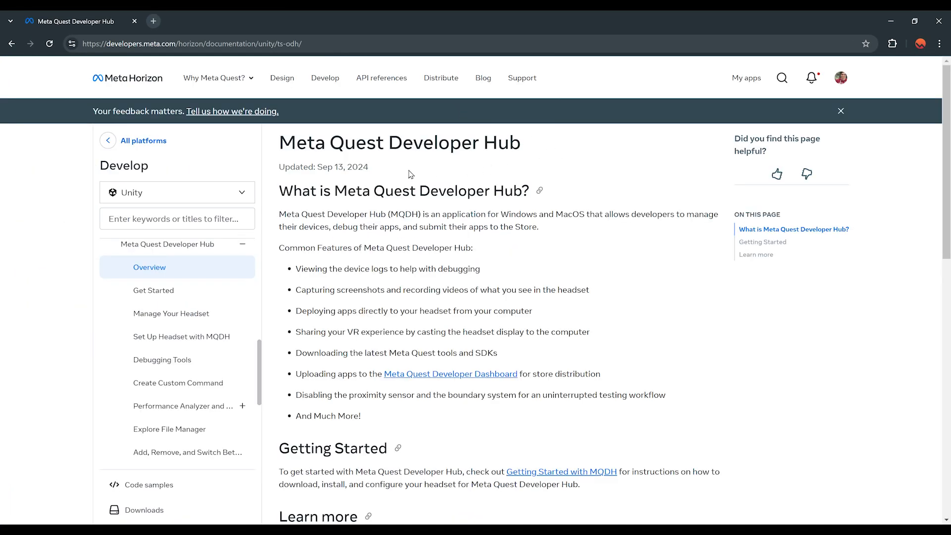
drag(280, 146, 585, 151)
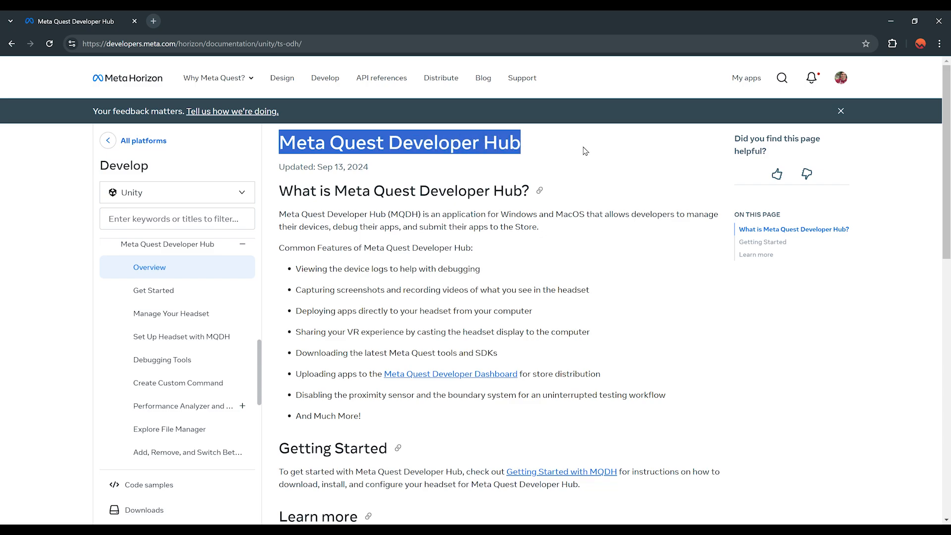
click(110, 519)
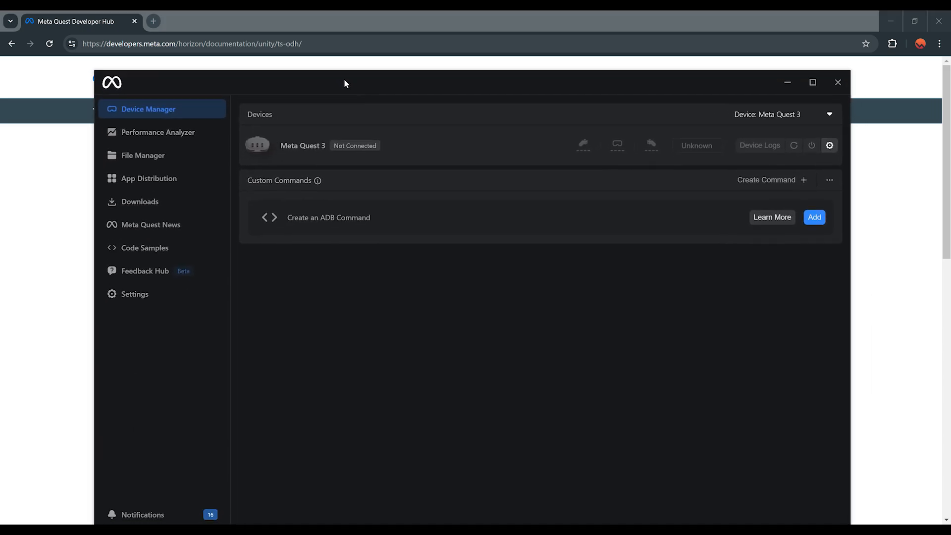
drag(346, 84, 379, 44)
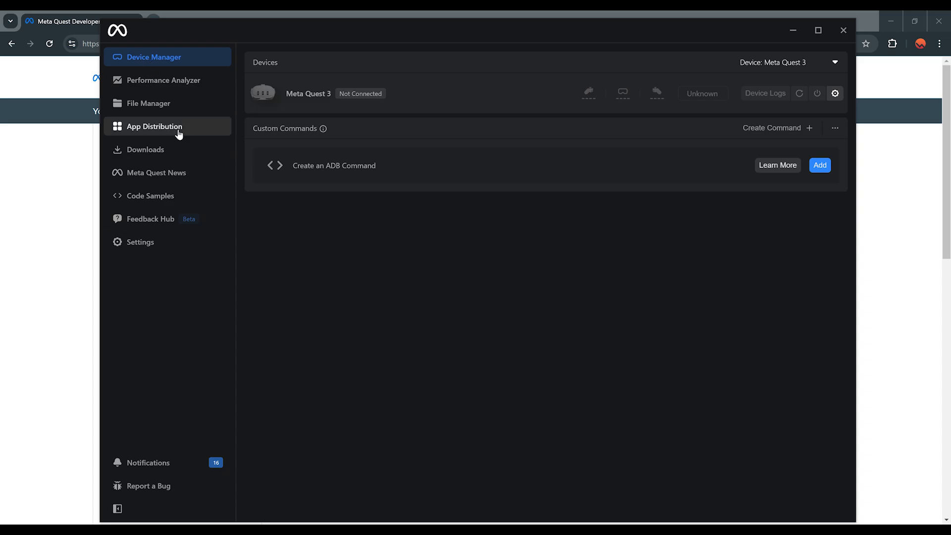
Step: Open App Distribution and select Ghost XR to see its empty release channels
click(144, 128)
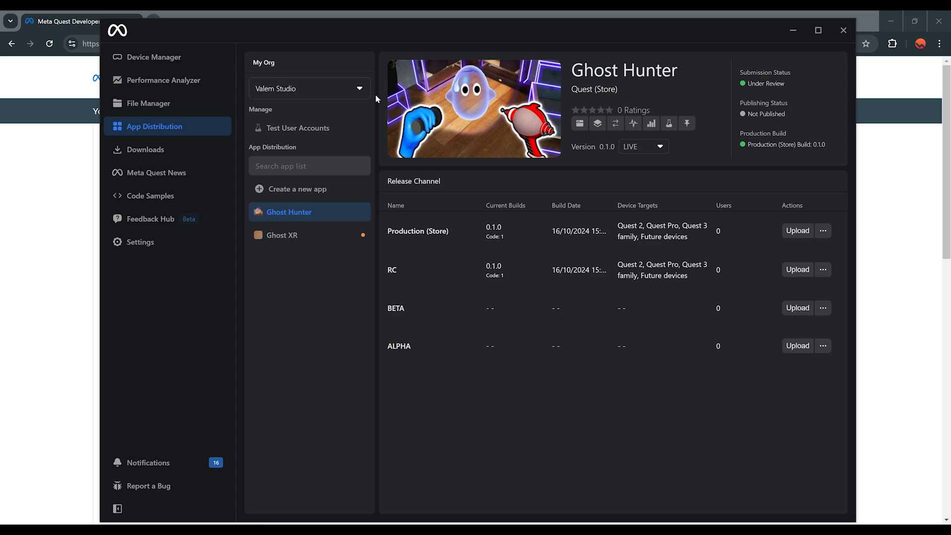
click(290, 238)
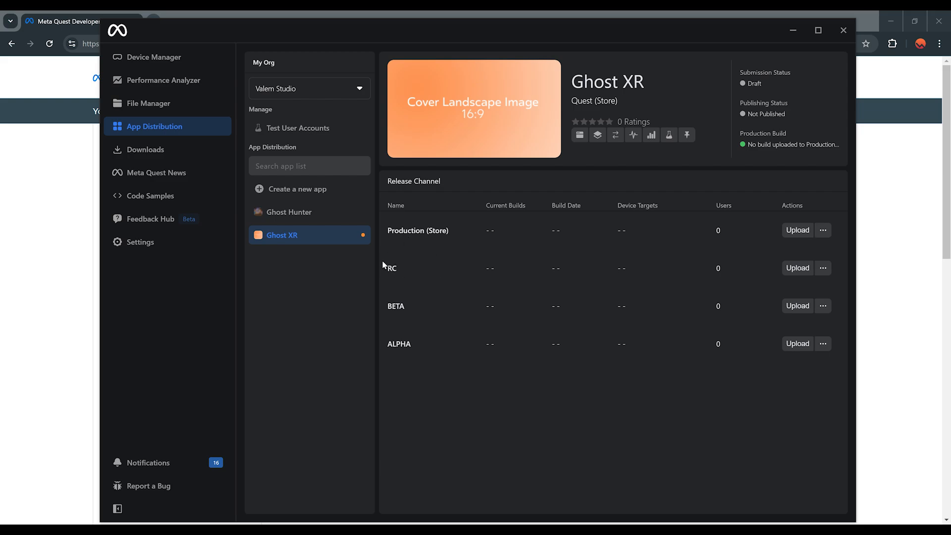
Step: Start an RC channel upload and choose ghosthunter.apk as the build file
click(791, 268)
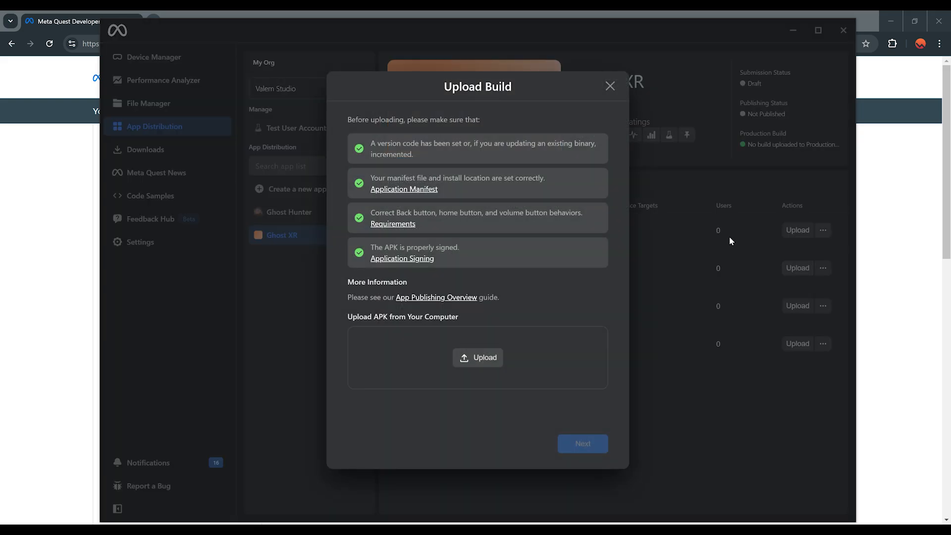
click(476, 359)
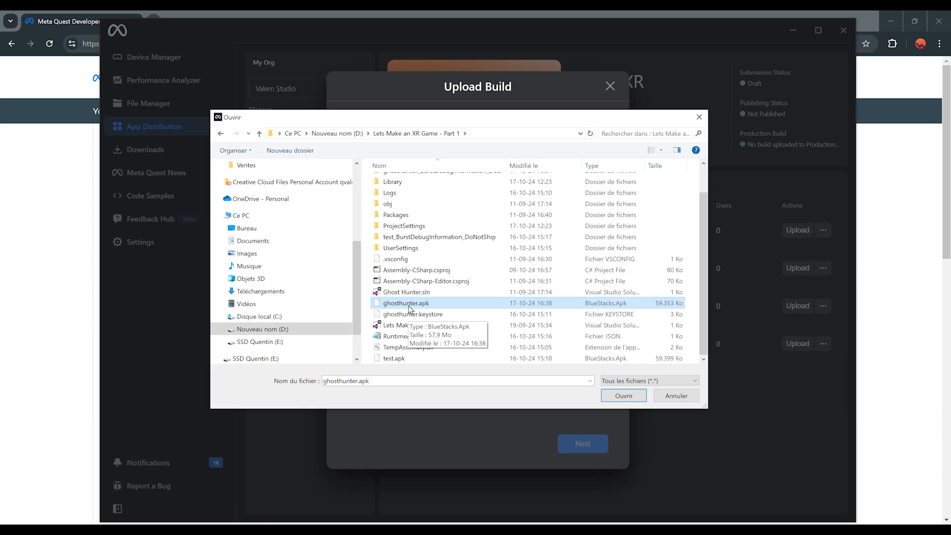
double_click(407, 308)
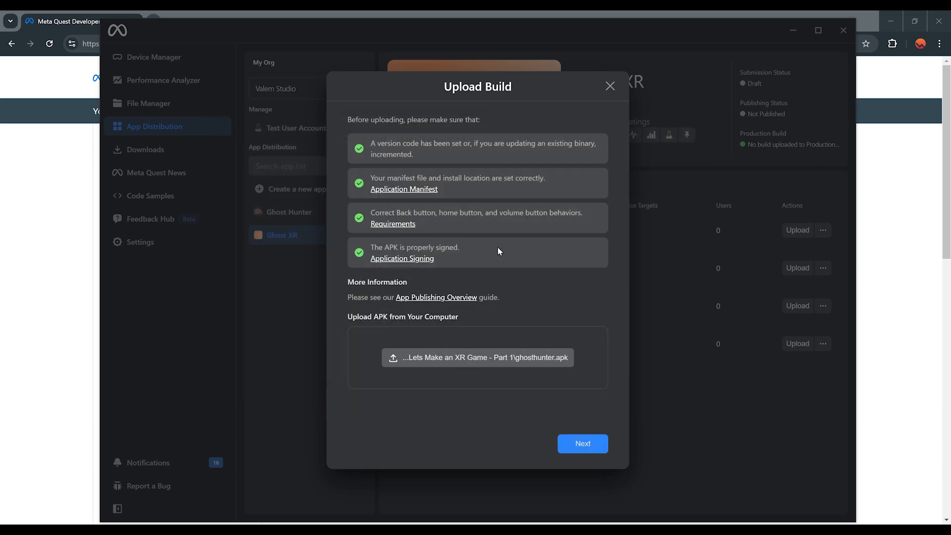
click(584, 446)
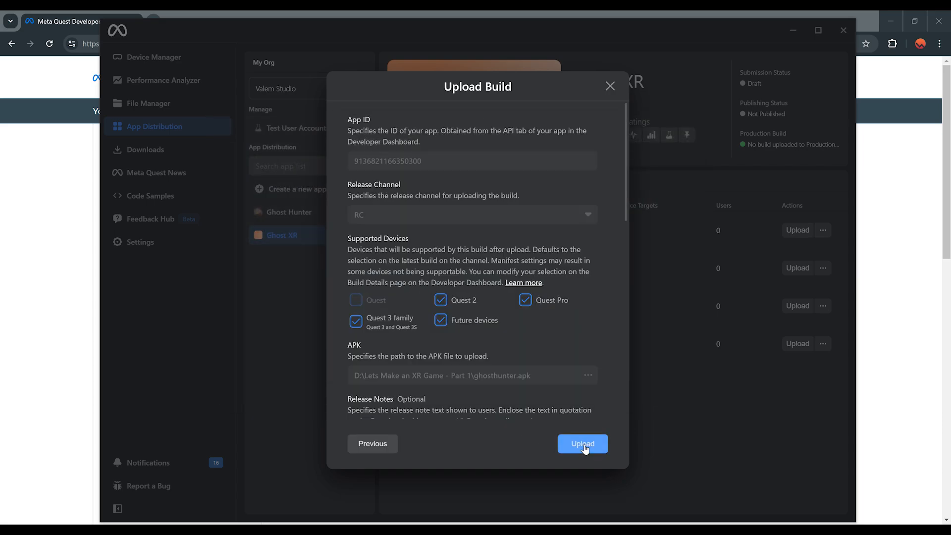
Step: Keep the Quest 2, Quest Pro, Quest 3 family targets and upload build 0.1.0 to RC
scroll(490, 276, down, 4)
scroll(501, 238, down, 7)
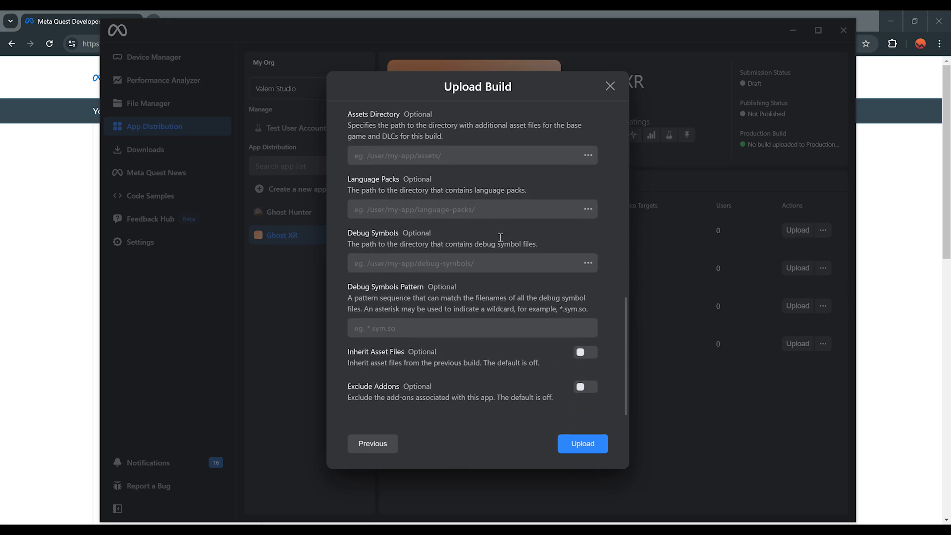
scroll(501, 237, up, 10)
scroll(441, 258, down, 1)
scroll(446, 244, up, 1)
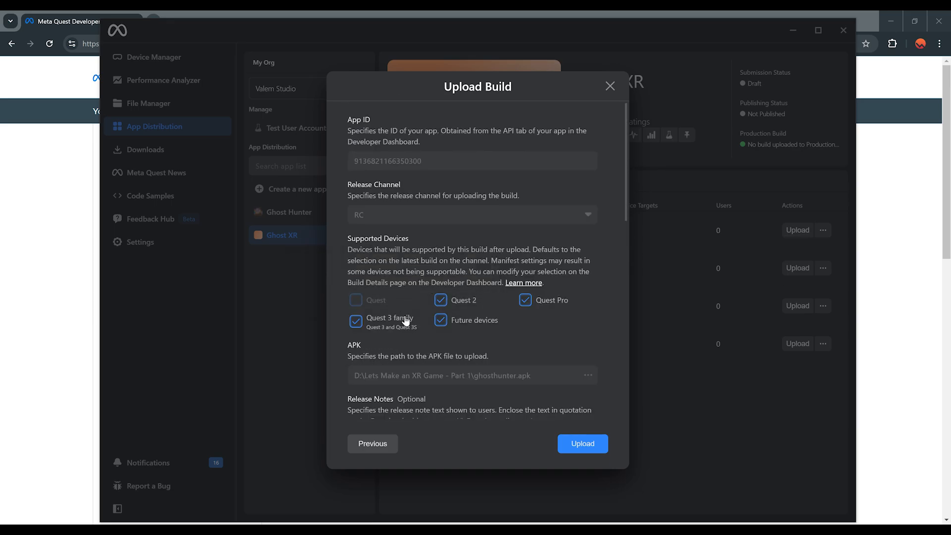
mouse_move(382, 303)
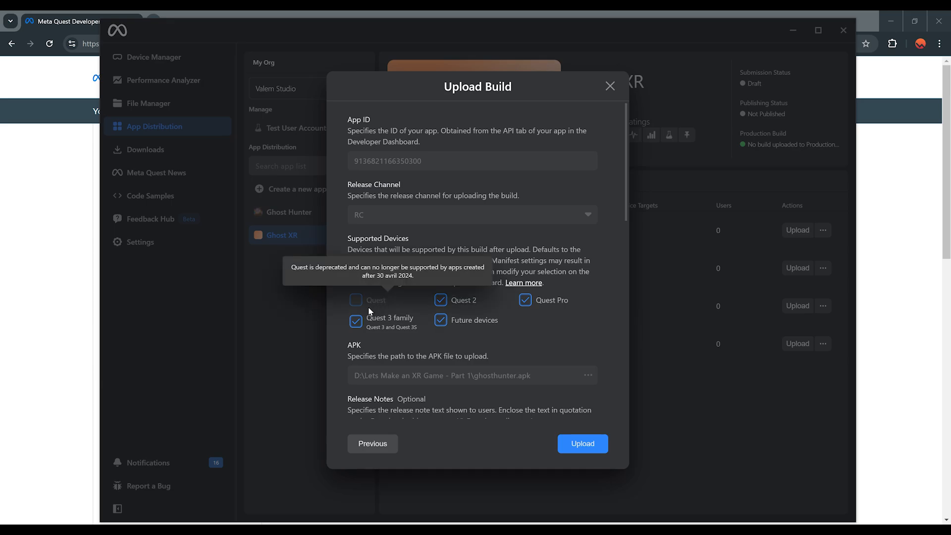
scroll(548, 327, down, 3)
scroll(524, 326, up, 3)
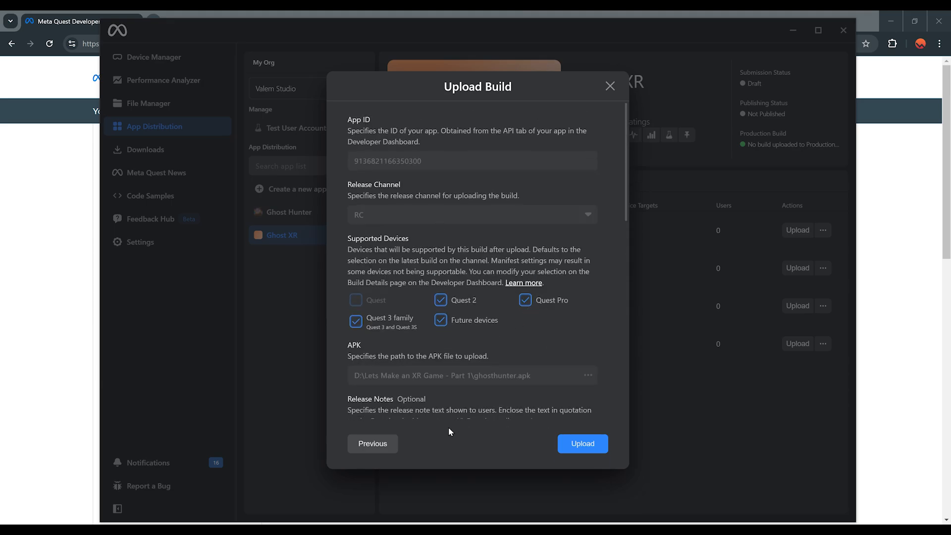
click(585, 446)
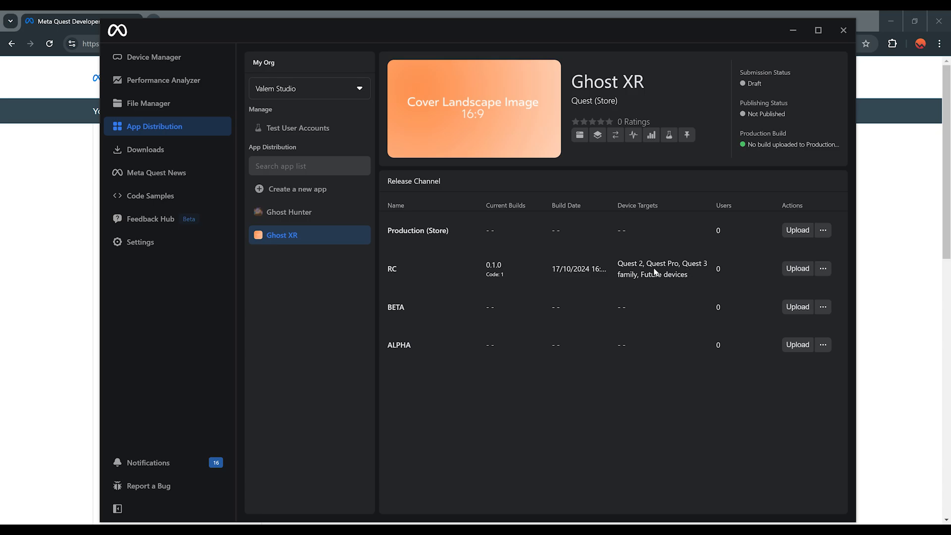
Step: Maximize the Hub and open RC build 0.1.0's web page to review its self-certification warning
double_click(453, 31)
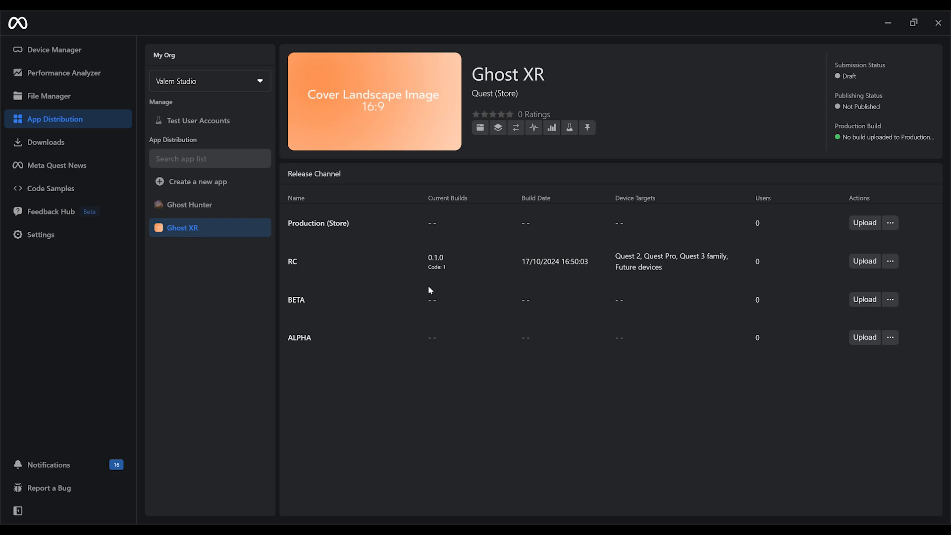
click(890, 262)
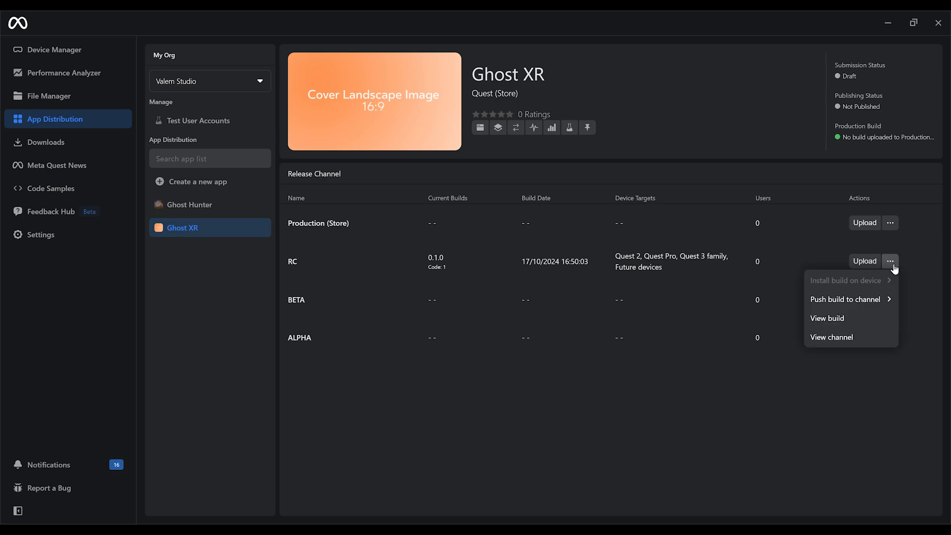
click(851, 322)
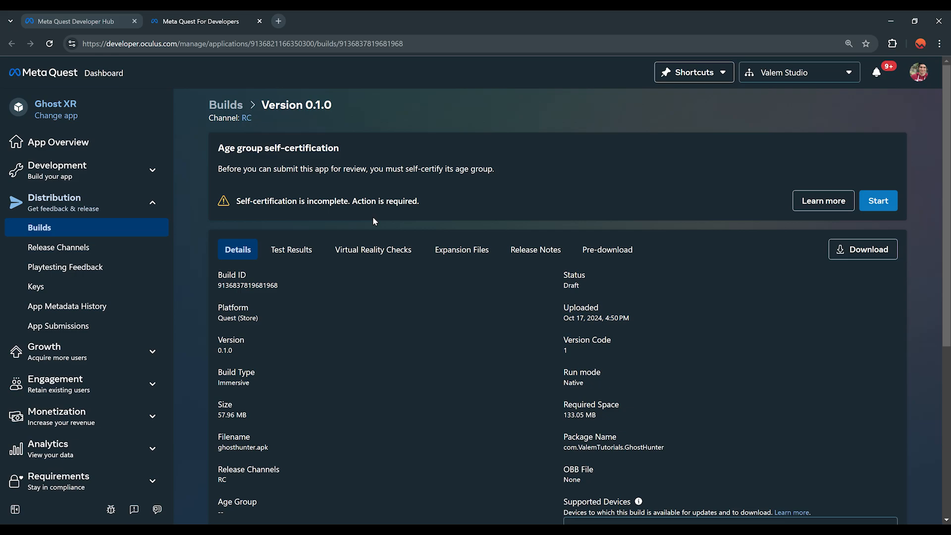
scroll(466, 332, down, 5)
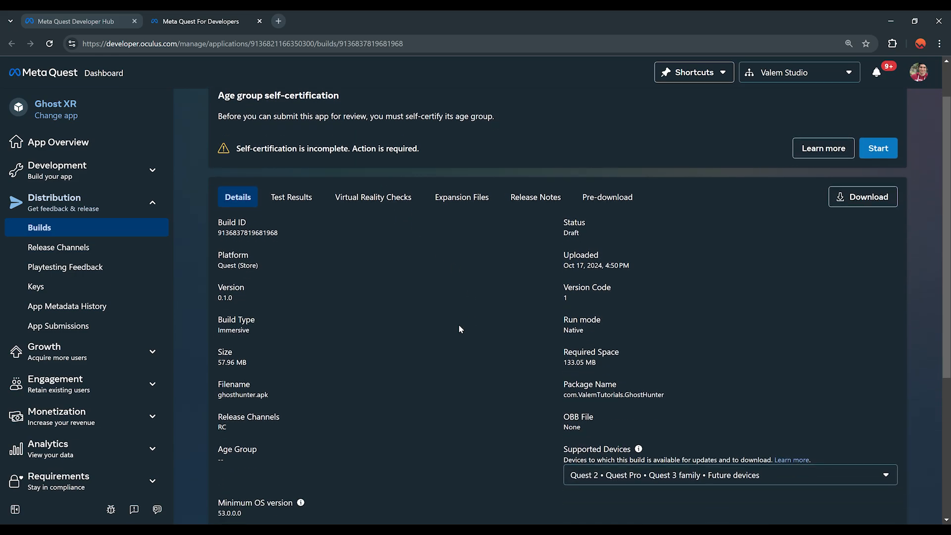
scroll(497, 305, up, 5)
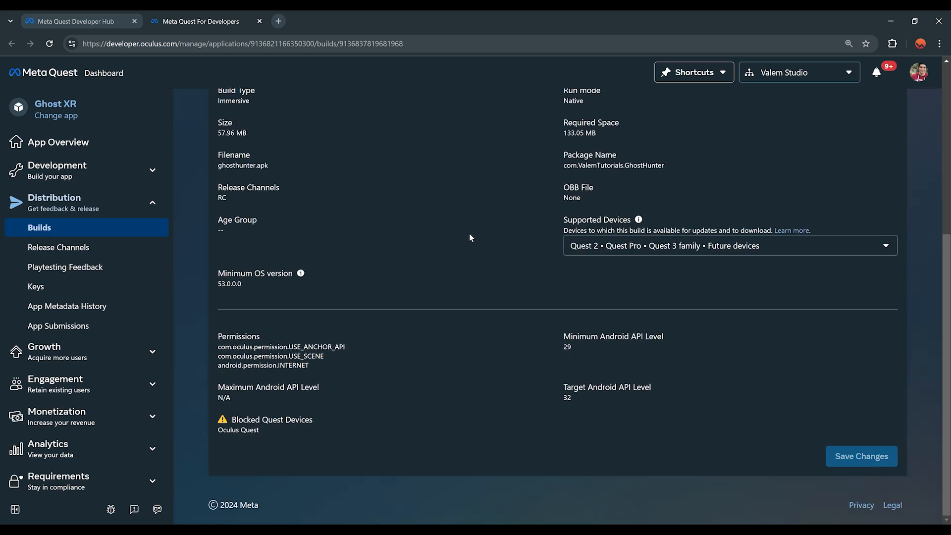
scroll(376, 355, down, 5)
scroll(345, 292, up, 5)
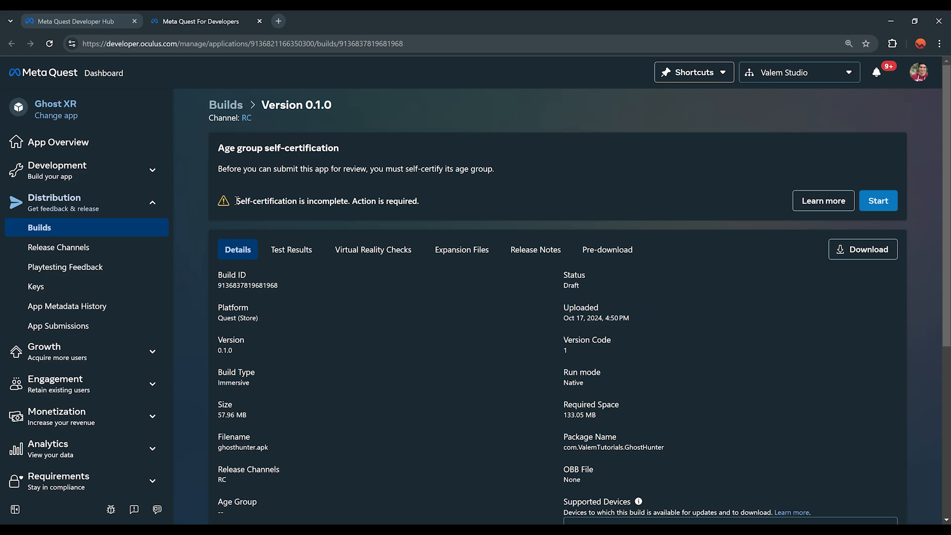
drag(236, 200, 422, 202)
click(285, 201)
Step: Certify build 0.1.0 for Teens and adults, then go to the Release Channels list
click(884, 203)
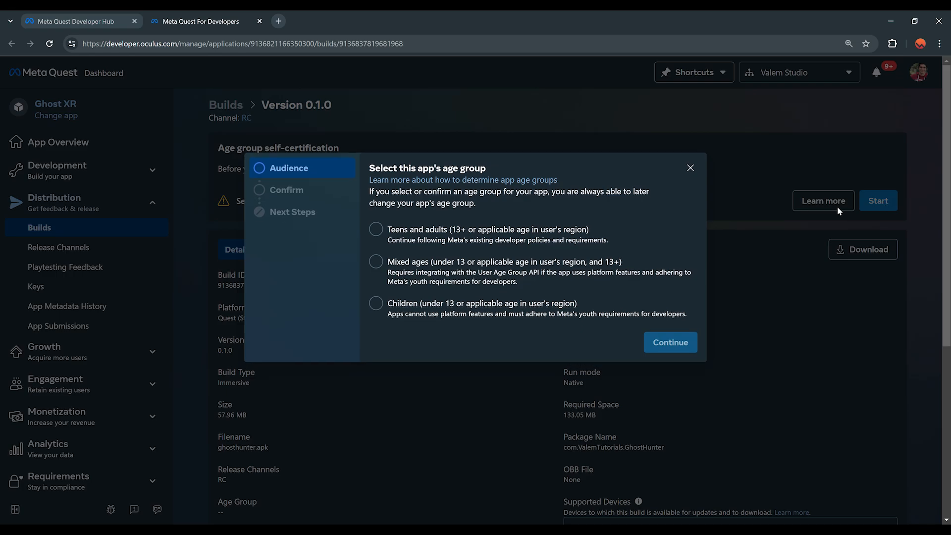
click(487, 233)
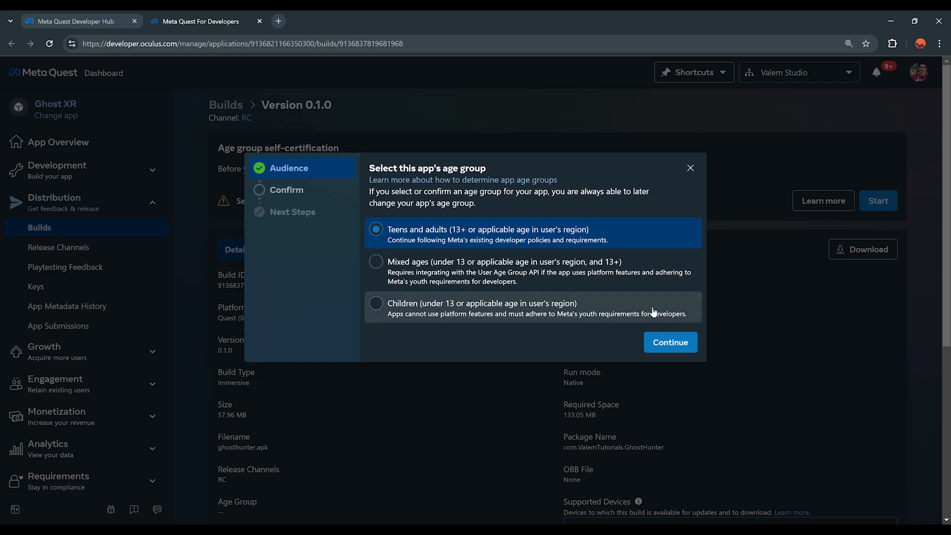
click(667, 341)
click(672, 284)
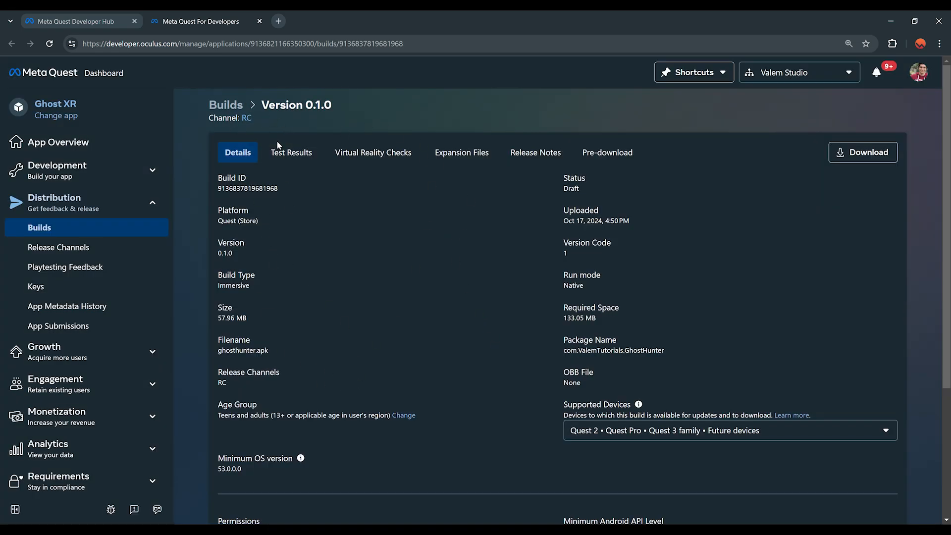
click(70, 254)
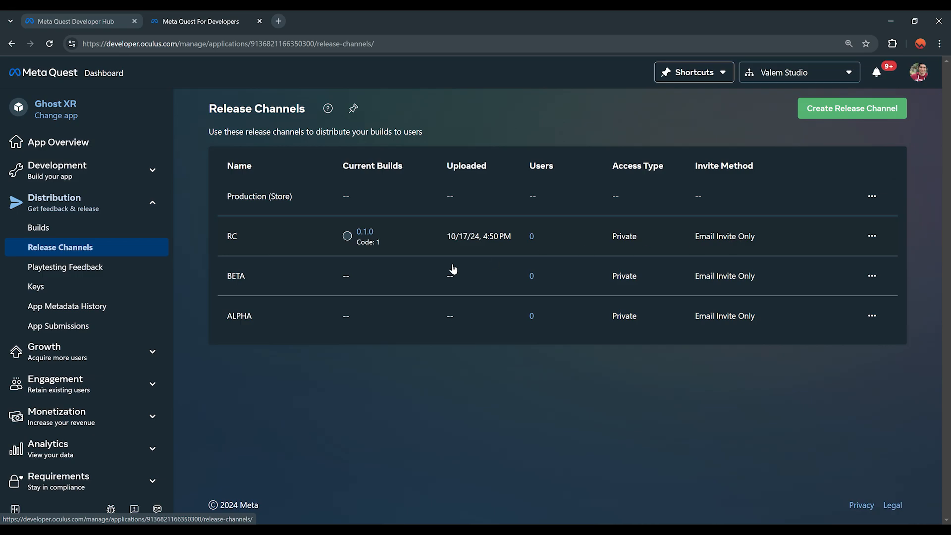
Step: Open the RC channel and check its Users list
click(286, 242)
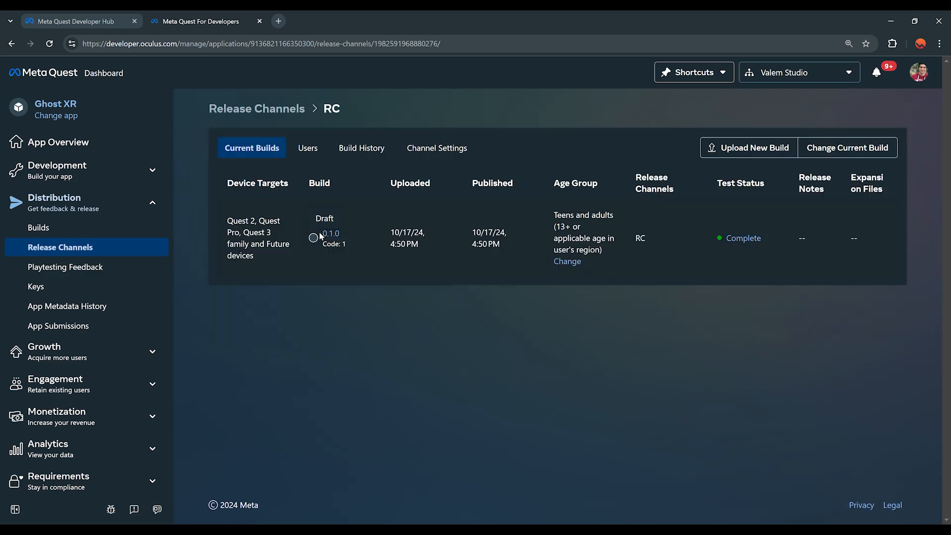
click(307, 149)
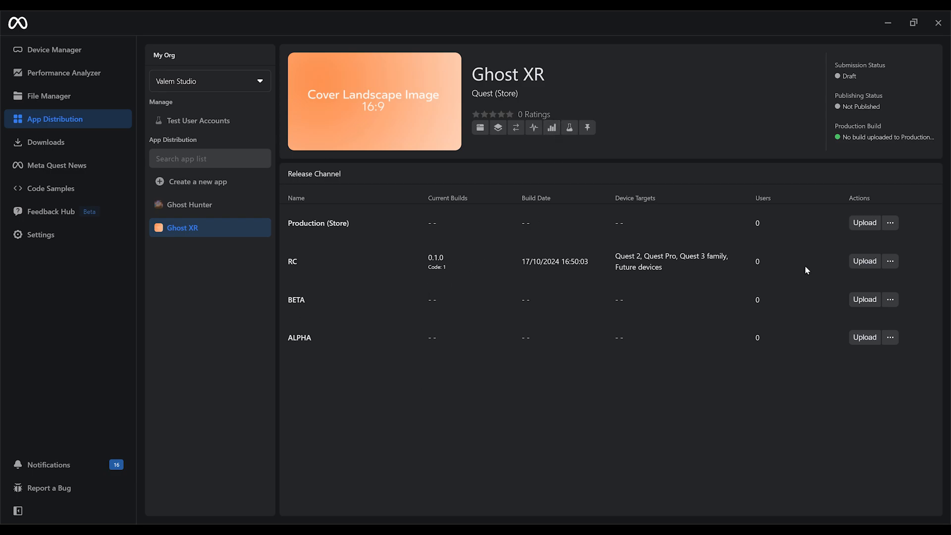
Step: Try re-uploading ghosthunter.apk to RC and dismiss the duplicate version code 1 failure
click(864, 261)
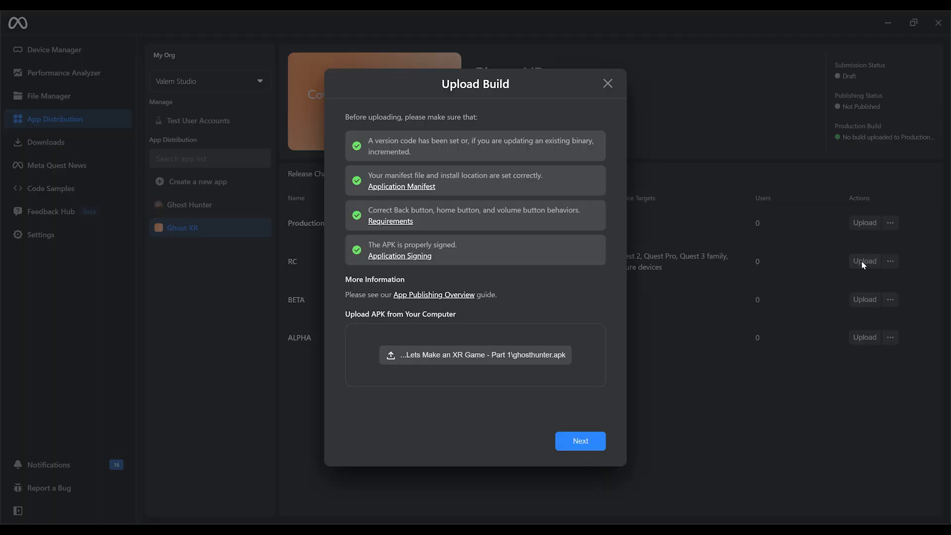
click(550, 355)
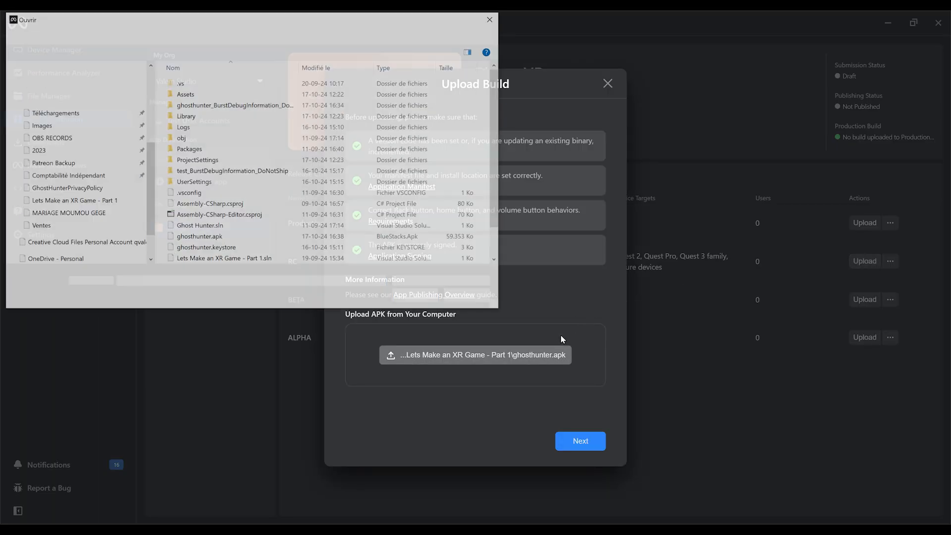
double_click(199, 237)
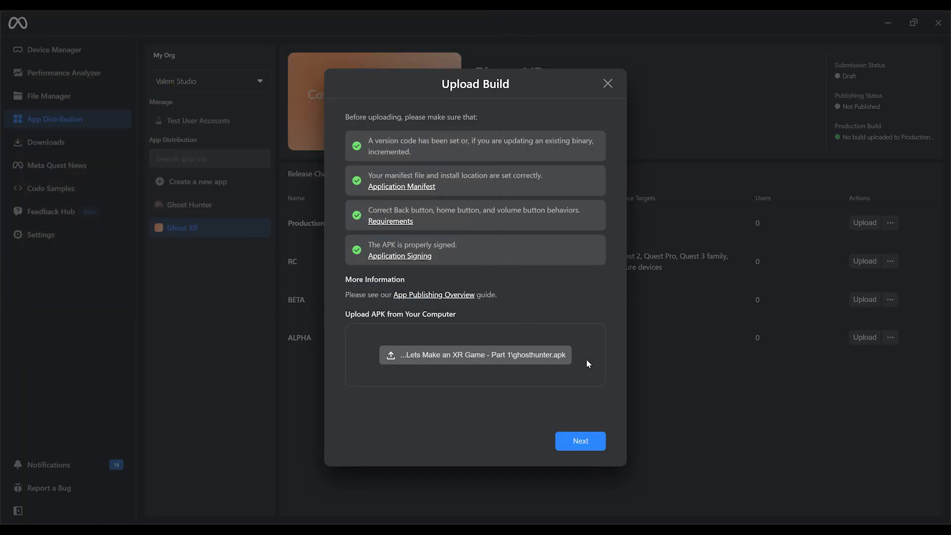
click(593, 444)
click(595, 443)
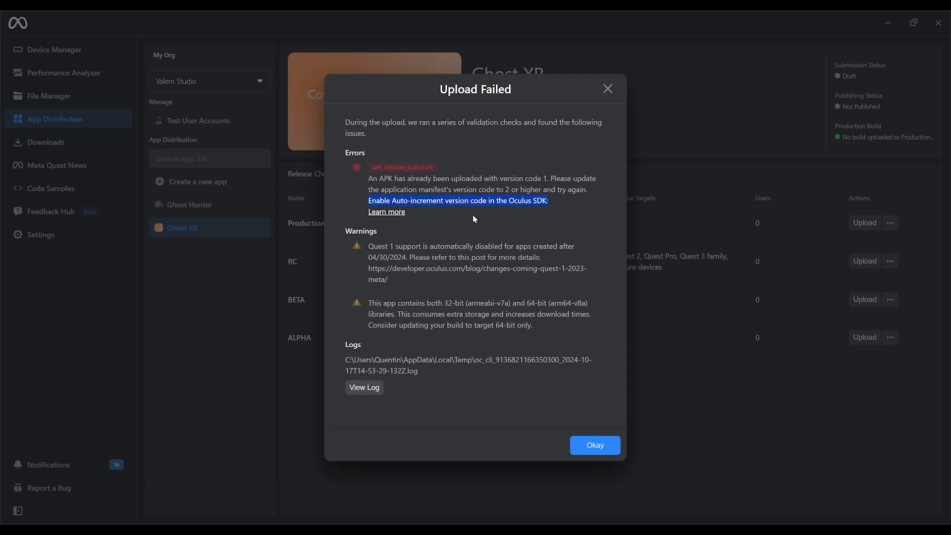
key(Escape)
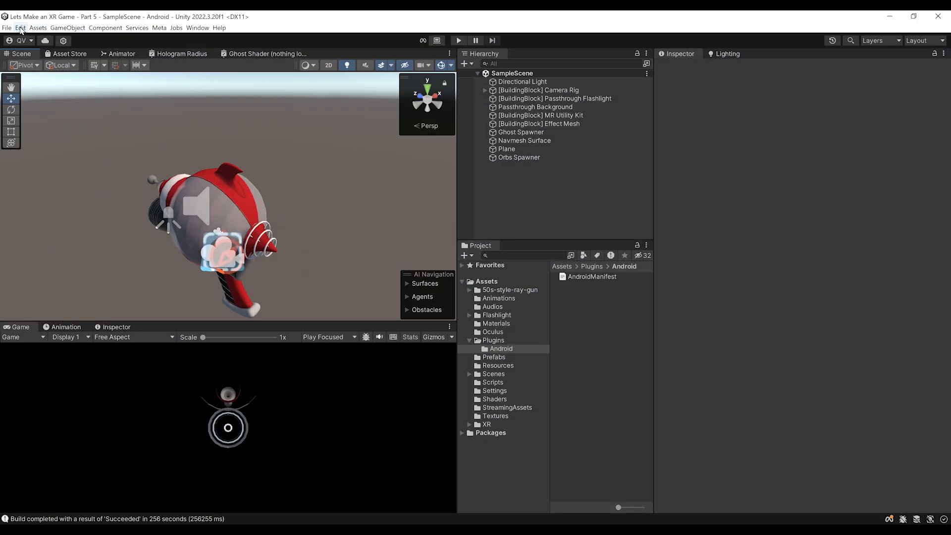
Step: Change the Bundle Version Code to 2 in Unity's Player settings
click(20, 29)
click(67, 315)
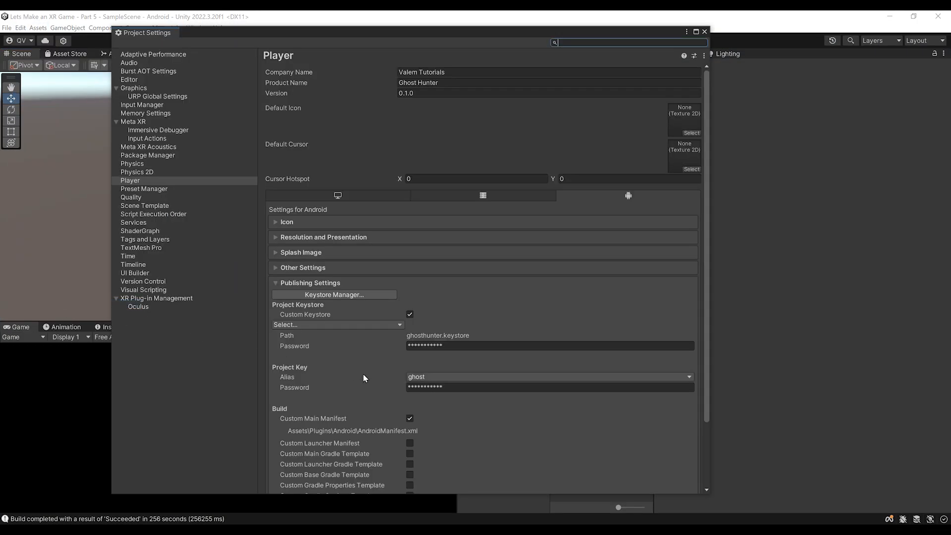
click(312, 267)
scroll(424, 334, down, 3)
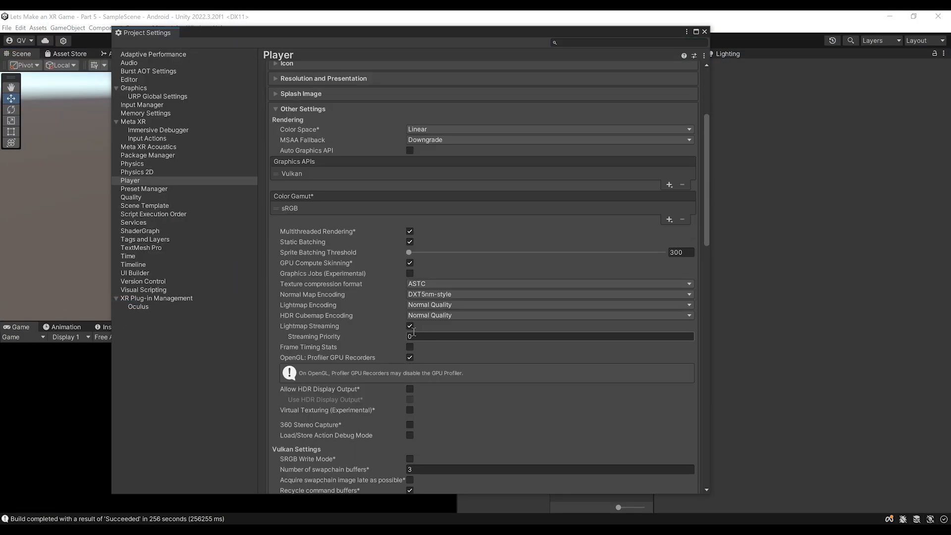
scroll(414, 332, down, 6)
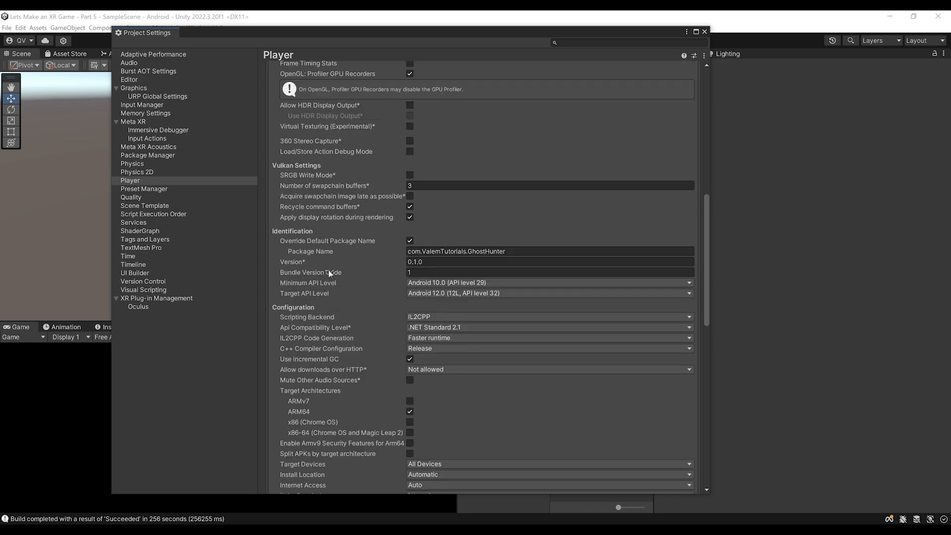
click(438, 272)
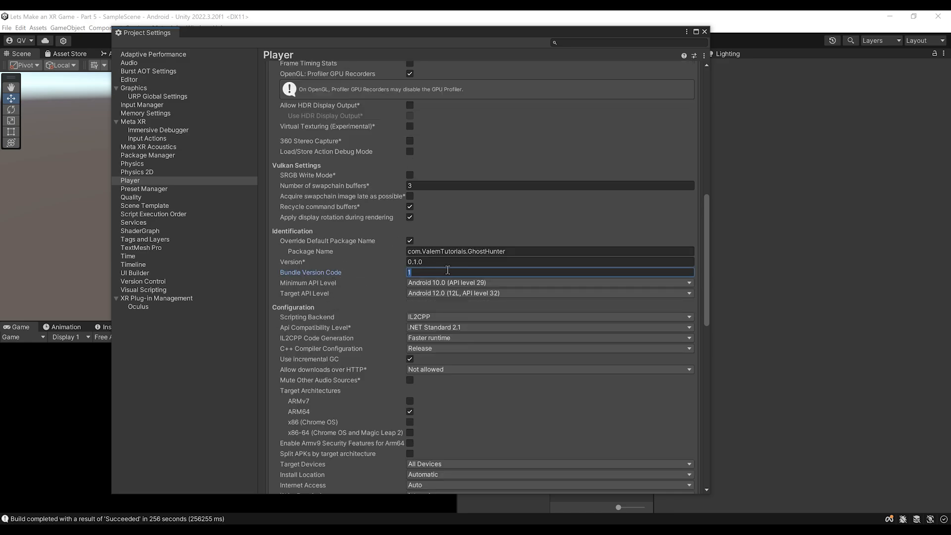
text(2)
Step: Close Project Settings, reframe the ray gun in the Scene view, and return to Developer Hub
click(705, 31)
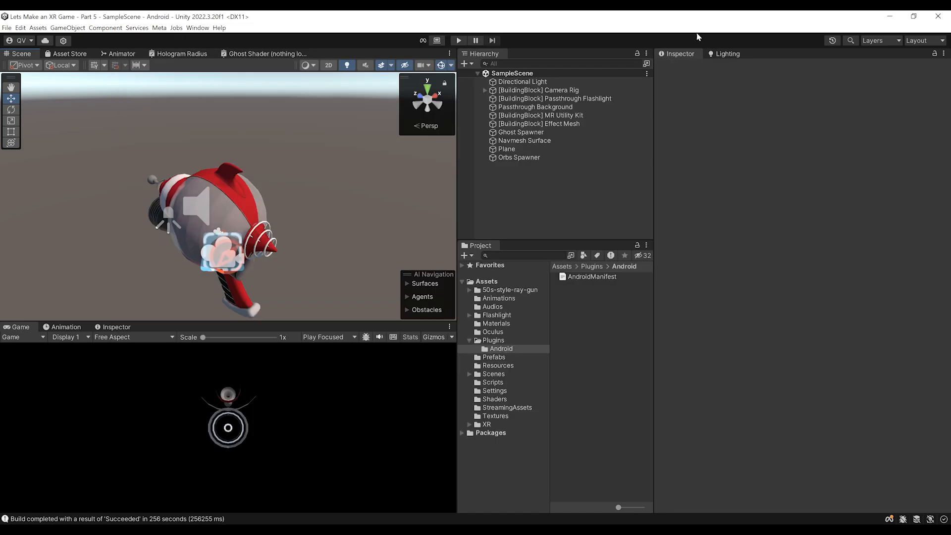
scroll(275, 251, down, 3)
middle_drag(275, 251, 285, 236)
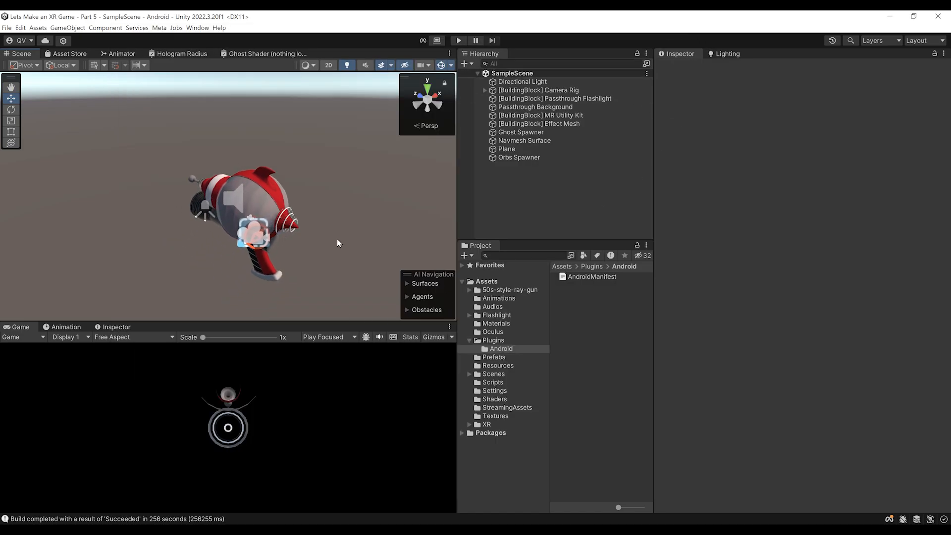
right_drag(337, 239, 334, 242)
click(294, 530)
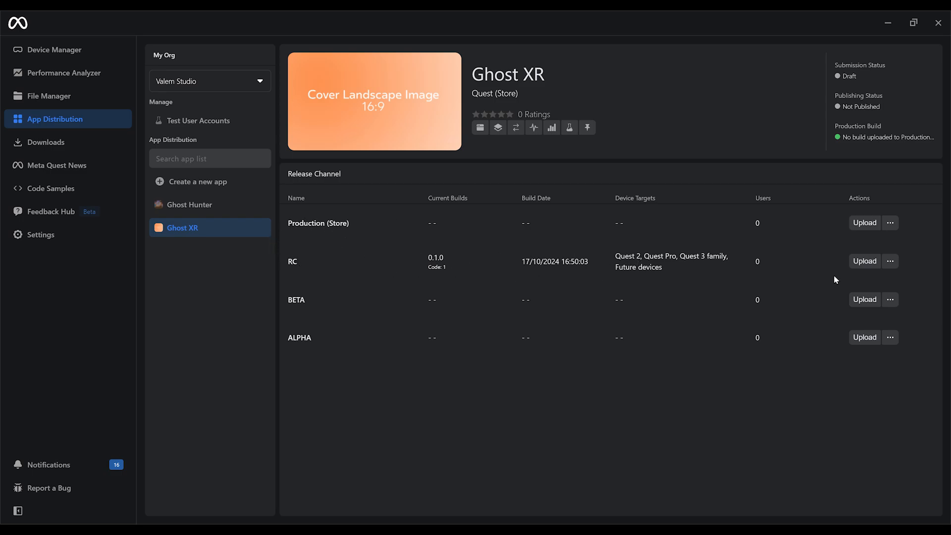
Step: Push RC build 0.1.0 to the Production (Store) channel and confirm the copy
click(890, 261)
mouse_move(848, 305)
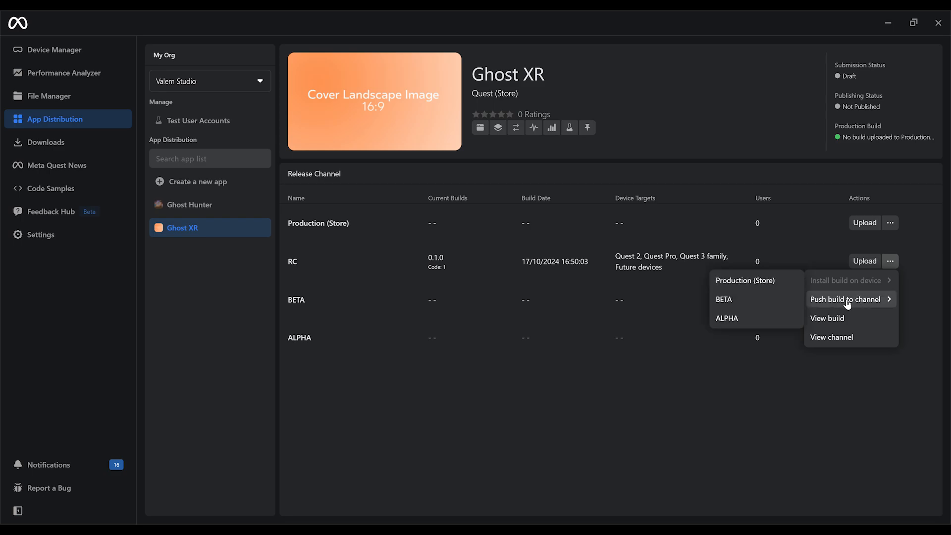
click(747, 281)
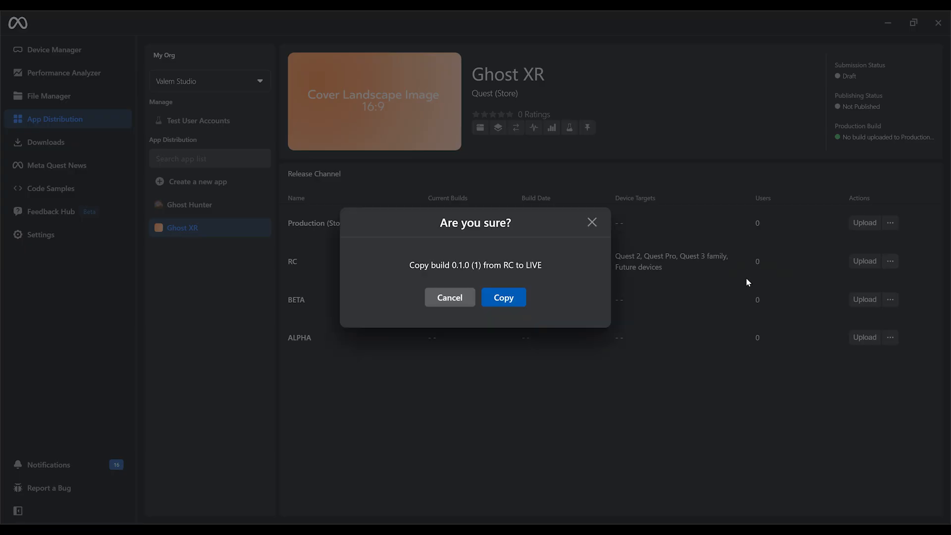
click(504, 297)
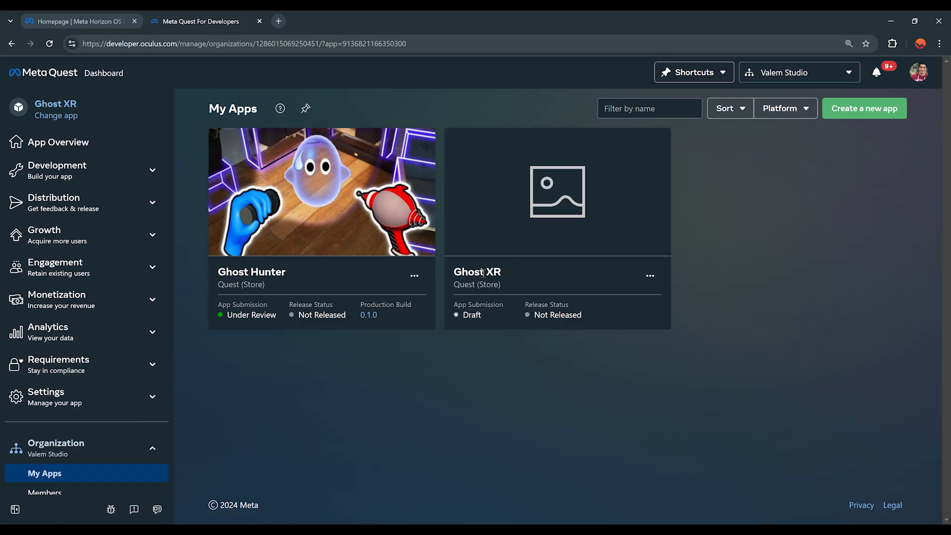
Step: Start a new Ghost XR submission and confirm its app sharing preferences
click(506, 239)
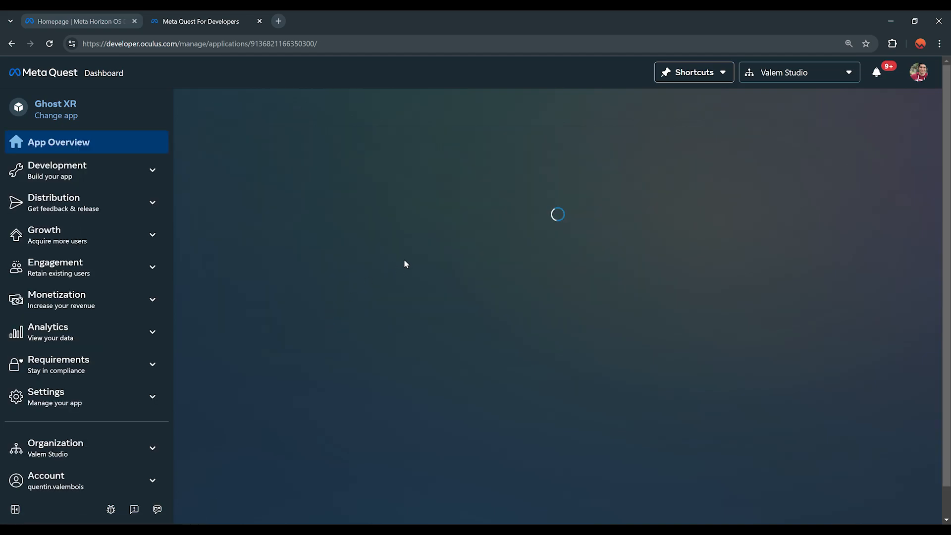
scroll(405, 334, down, 2)
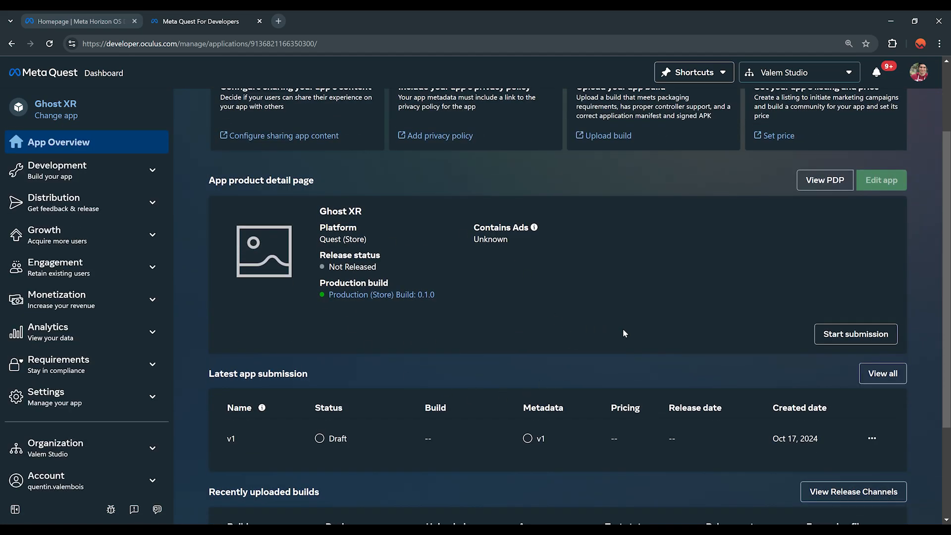
click(850, 338)
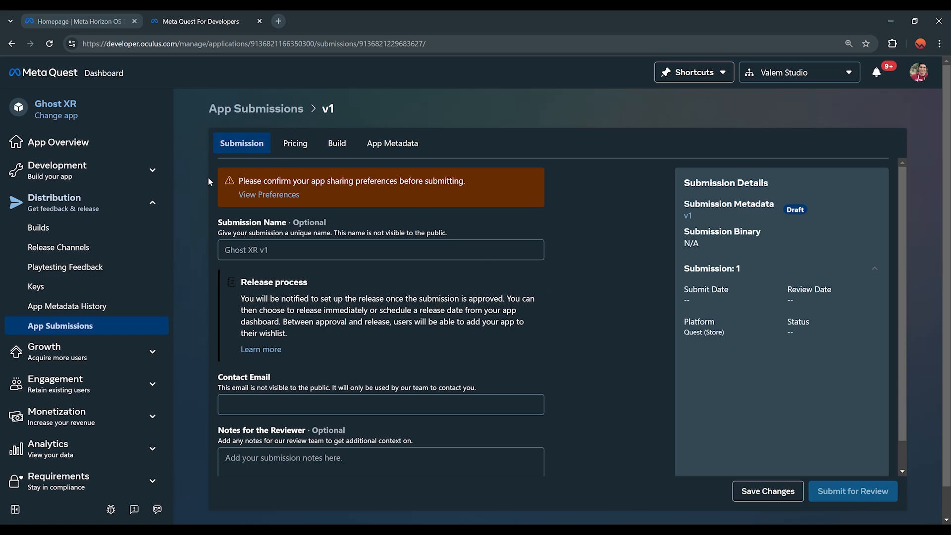
click(269, 195)
scroll(485, 342, down, 1)
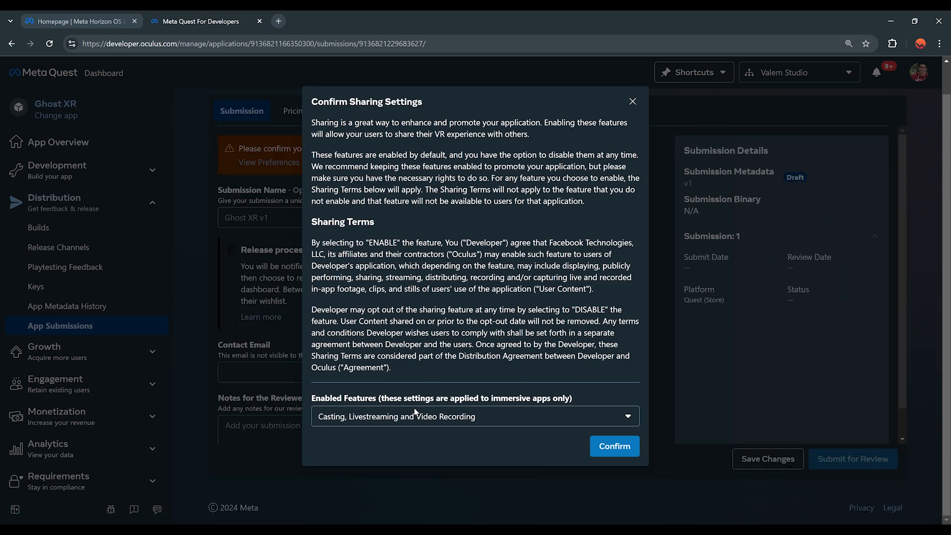
click(389, 415)
click(386, 417)
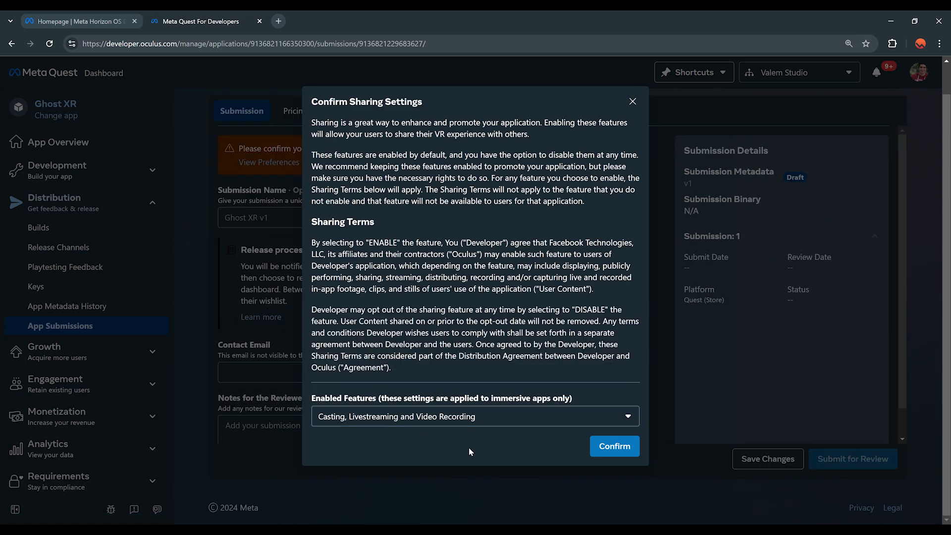
click(615, 447)
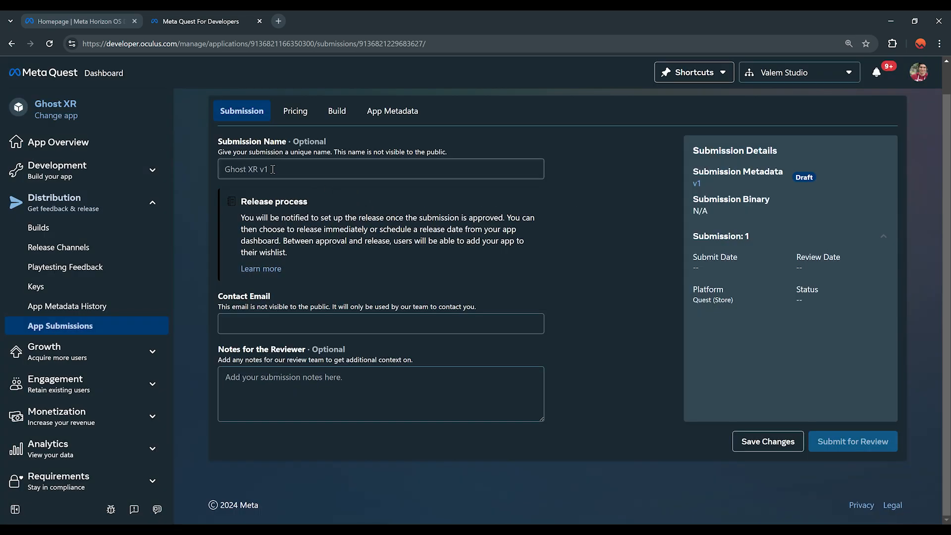
Step: Name the submission Ghost XR, enter the contact email, and save
text(Ghost XR)
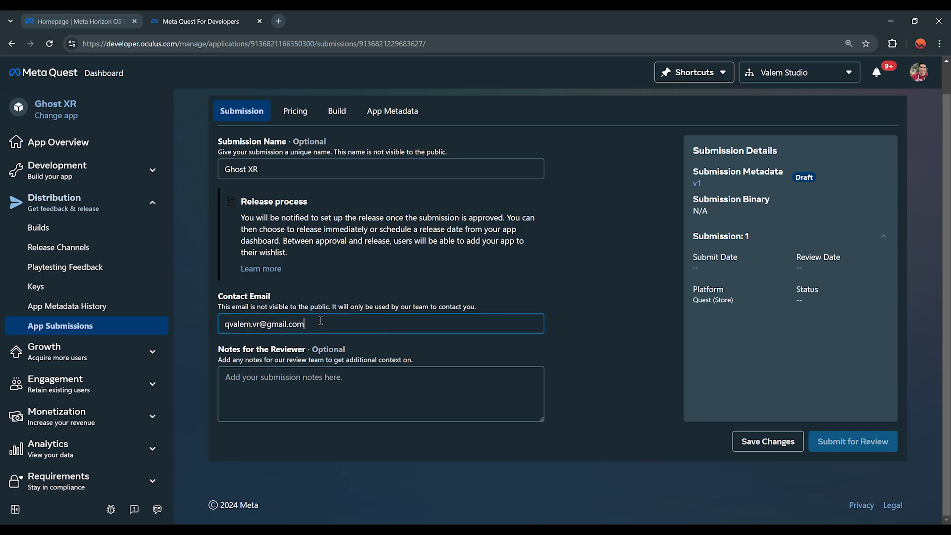
drag(304, 325, 201, 332)
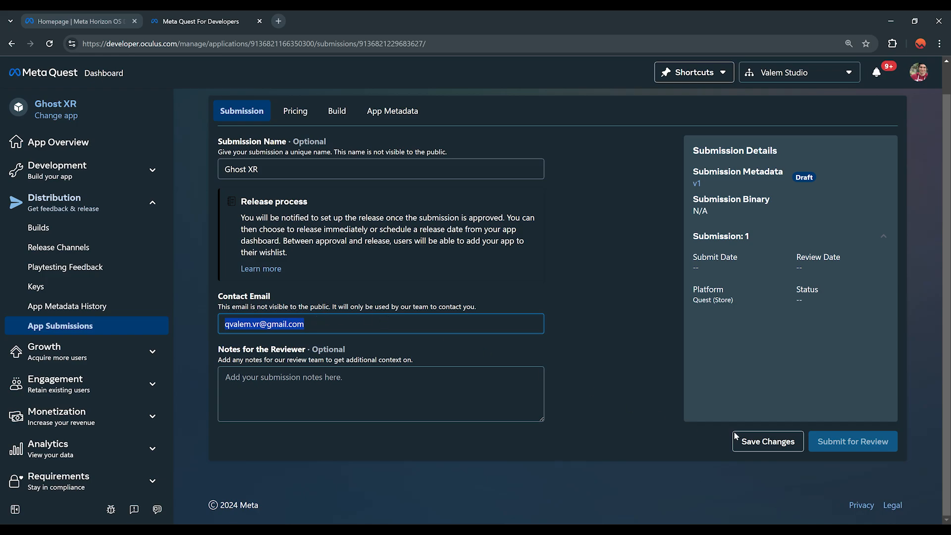
click(767, 446)
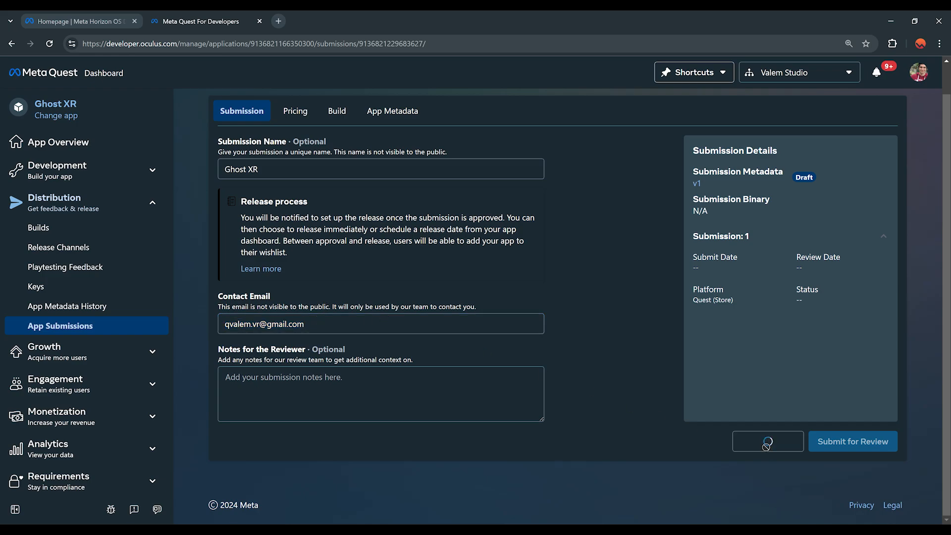
Step: Set Listing Type to Full Release and Price to Free, then save the pricing
click(297, 112)
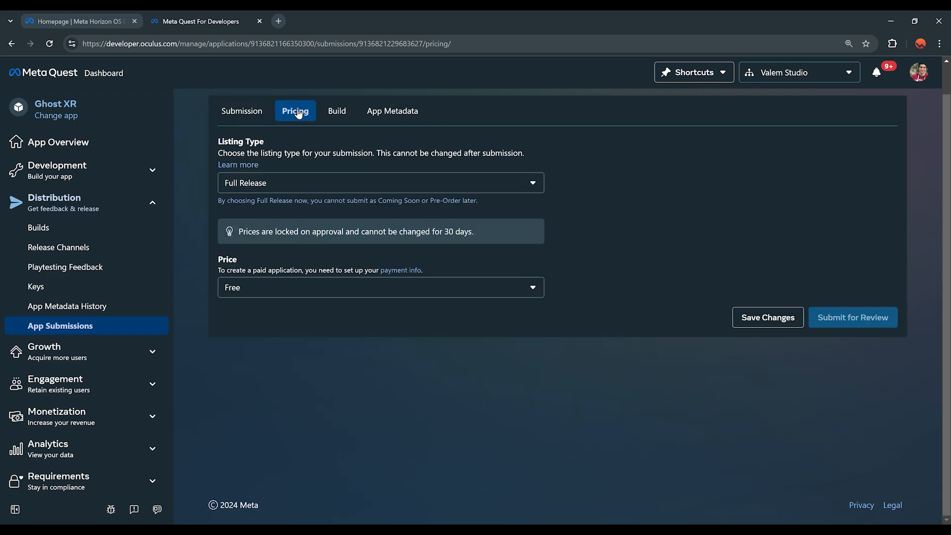
click(278, 184)
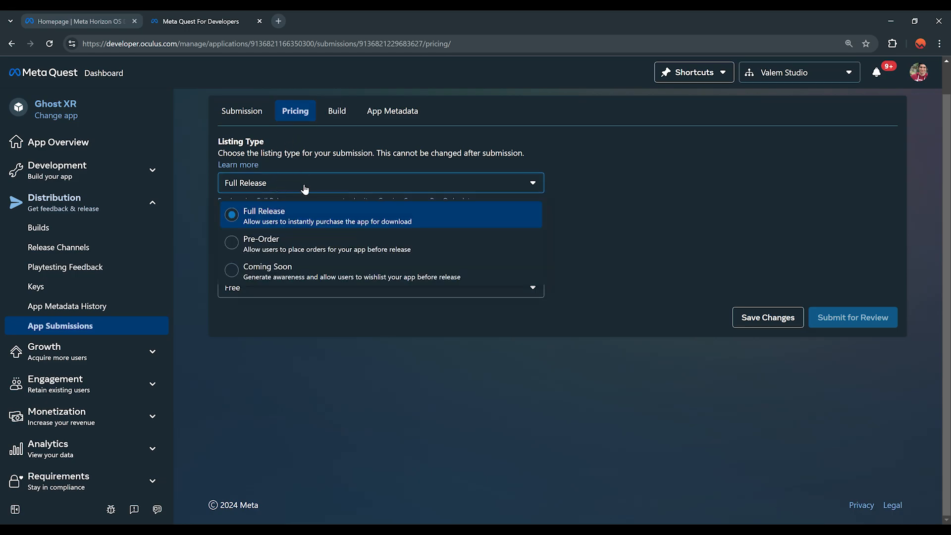
click(288, 208)
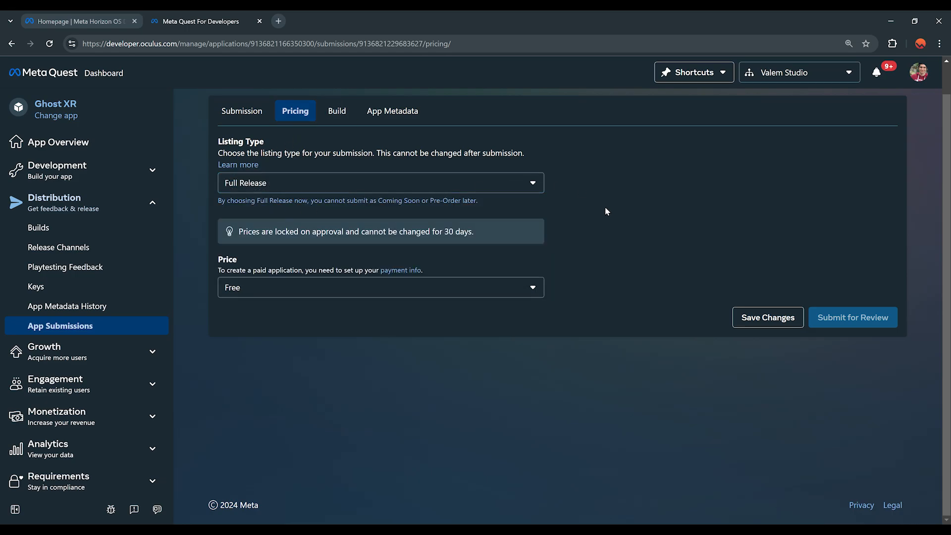
click(238, 290)
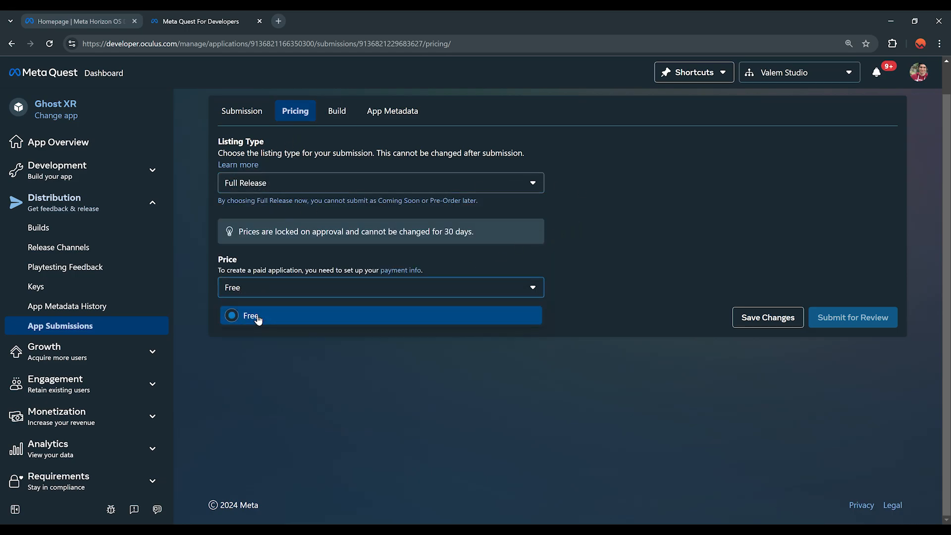
click(256, 320)
click(268, 293)
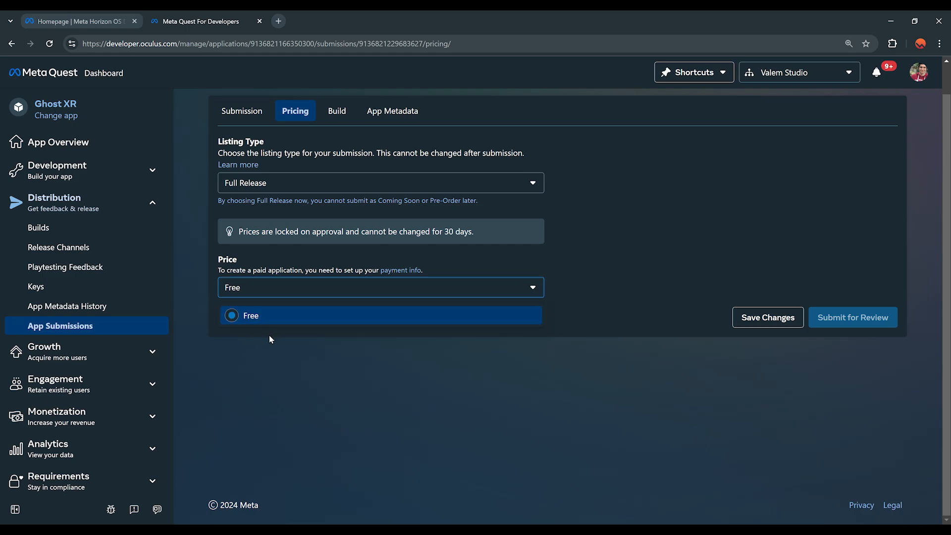
click(334, 394)
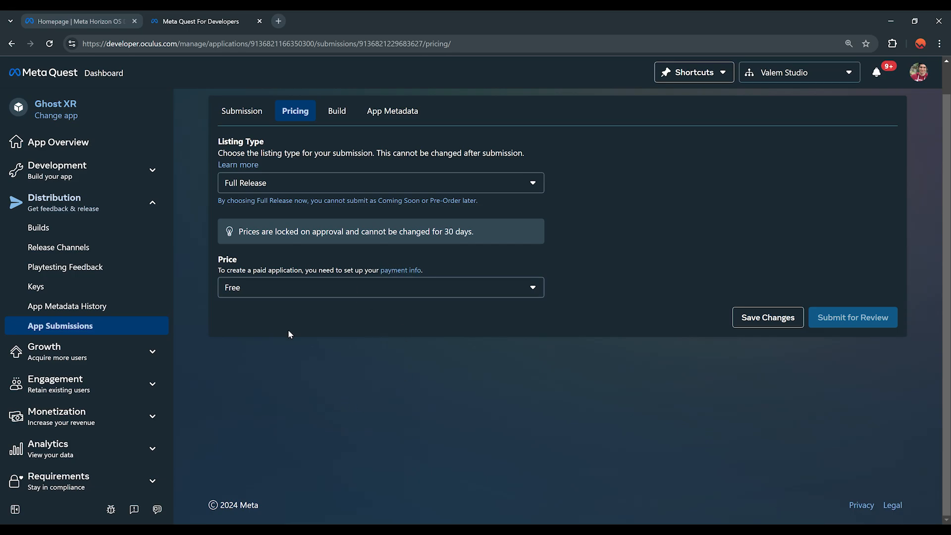
click(748, 320)
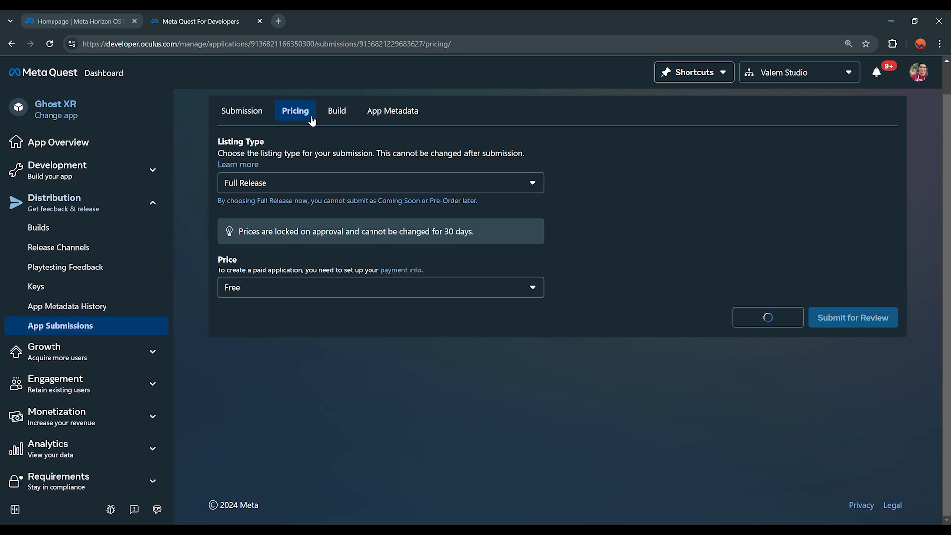
Step: Select build 0.1.0 for the submission, save, and go to App Metadata
click(337, 111)
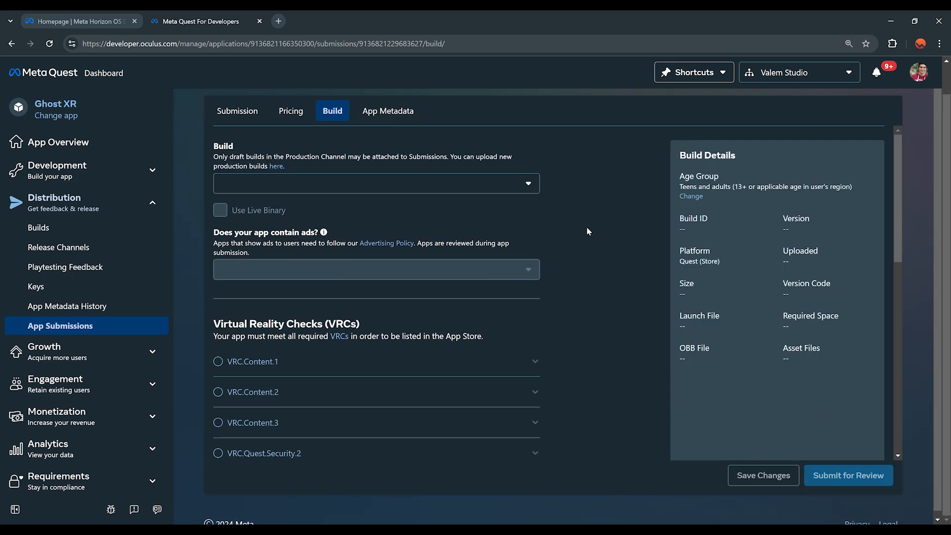
click(340, 181)
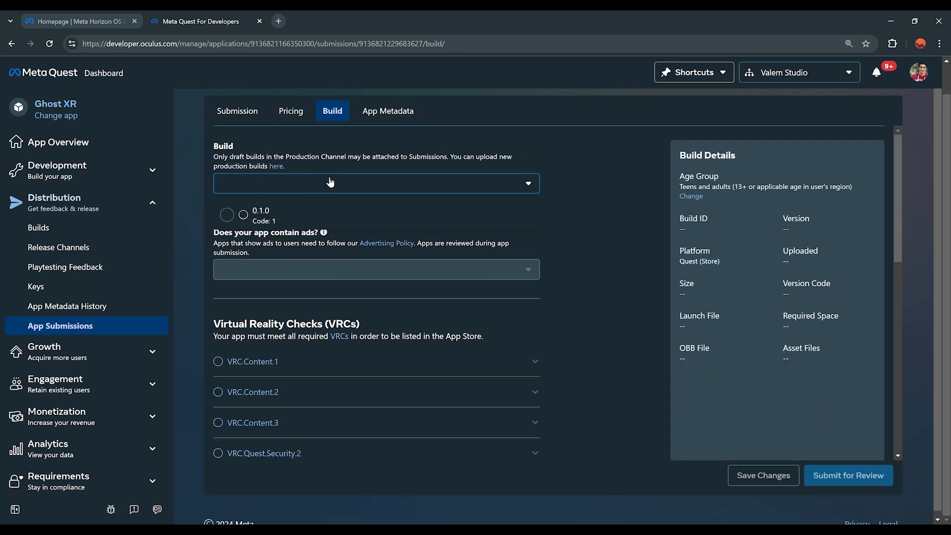
click(262, 218)
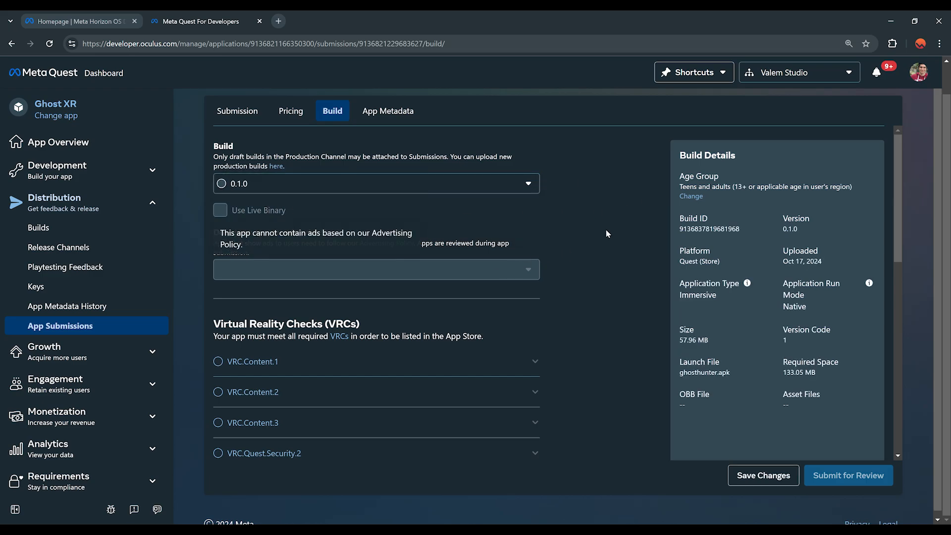
scroll(605, 229, down, 10)
scroll(570, 367, up, 10)
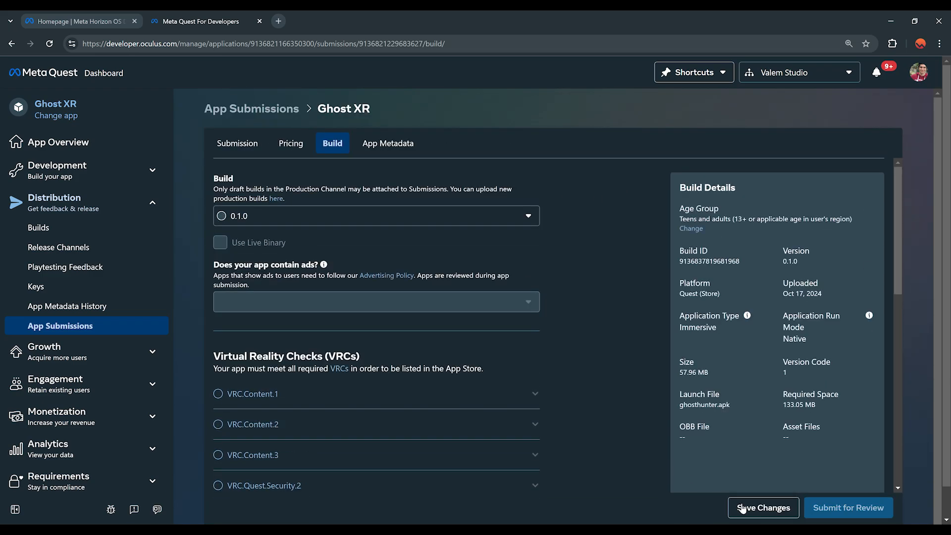
click(754, 508)
click(394, 143)
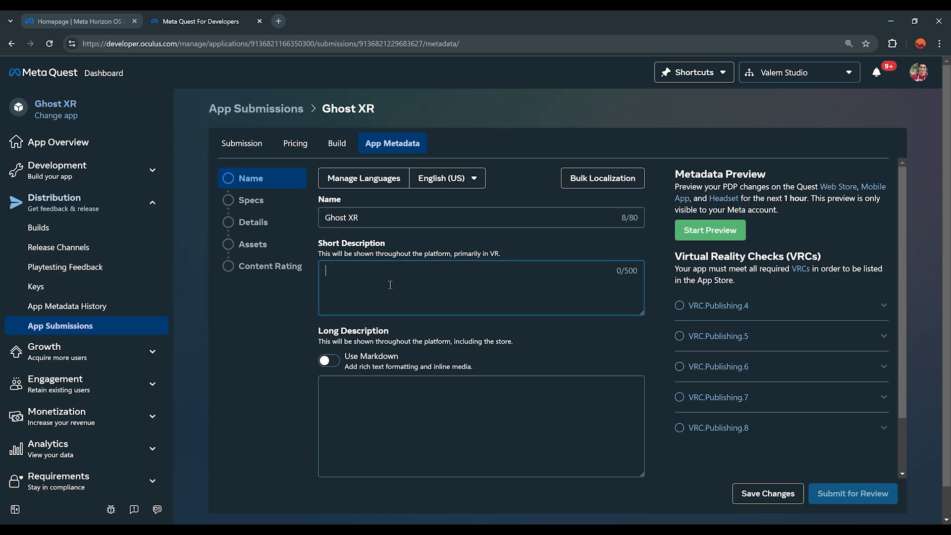
Step: Enter the short description 'This is a game about fighting ghost in mixed reality that are spawning in your room.'
scroll(404, 287, down, 3)
scroll(453, 305, up, 2)
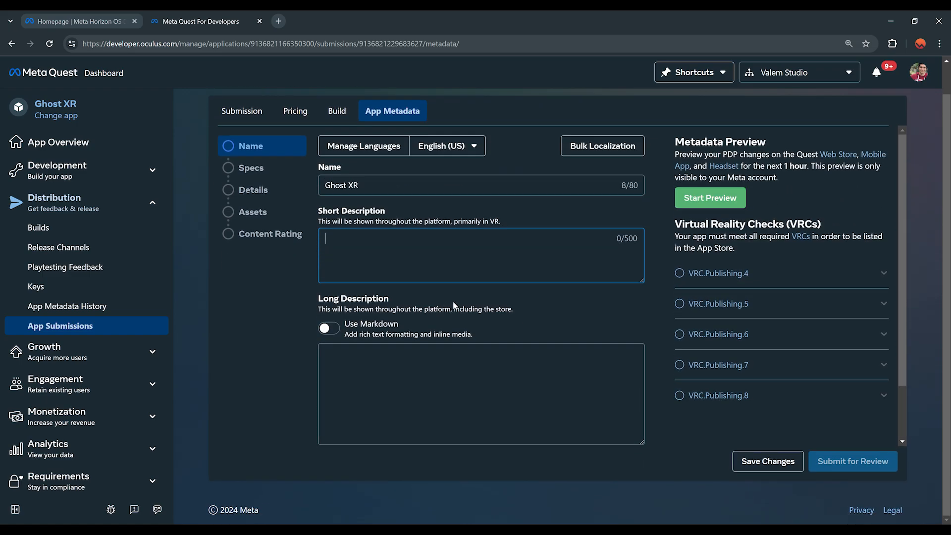
scroll(454, 305, up, 1)
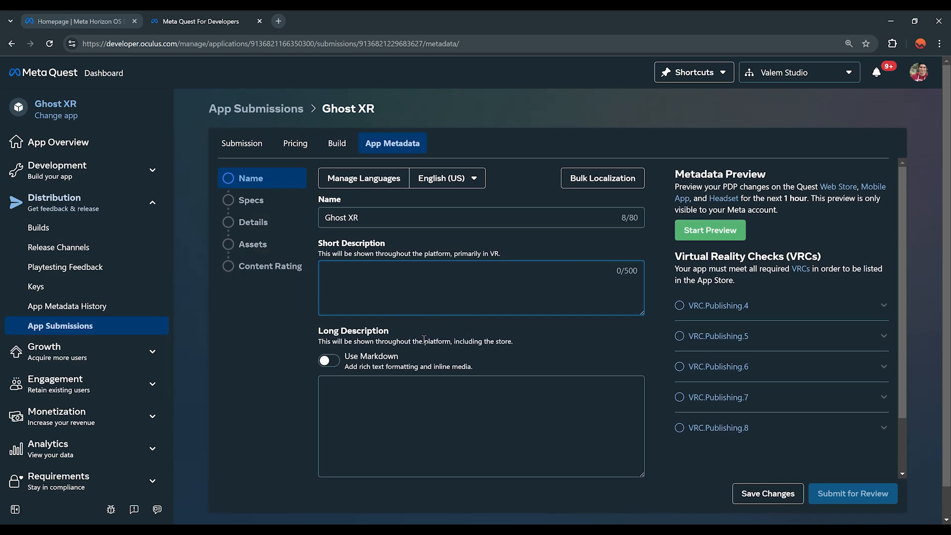
text(This is a game about fighting ghost in mixed reality that are spawning in your room.)
Step: Write the long description beginning 'Ghost XR is the future of gaming…' and save
click(420, 424)
text(Ghost XR is the future of gaming, it is a mixed reality game for the meta quest that is awesome because it has a very unique mechanism of figh)
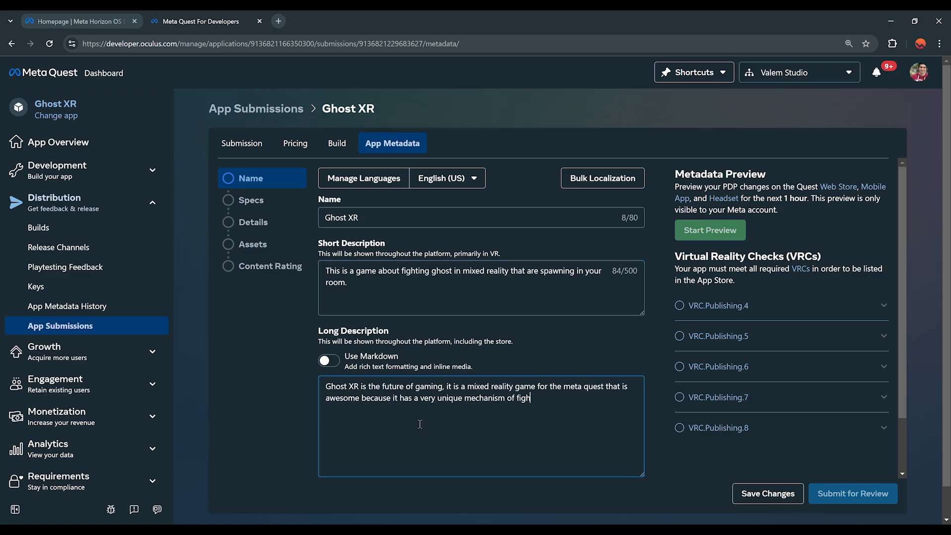
text(ting stuff with a ray gun. Ghost will spawn and will try to eat your orb in your room but the issue is that you can only reveal the ghost with the flashlight on your left hand.)
scroll(420, 425, down, 2)
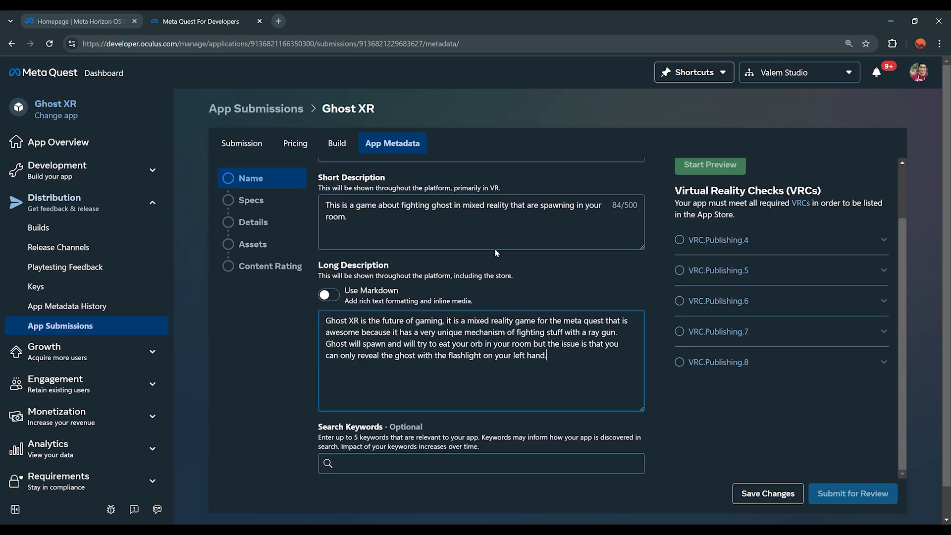
scroll(432, 291, up, 2)
scroll(432, 292, down, 2)
scroll(424, 355, down, 1)
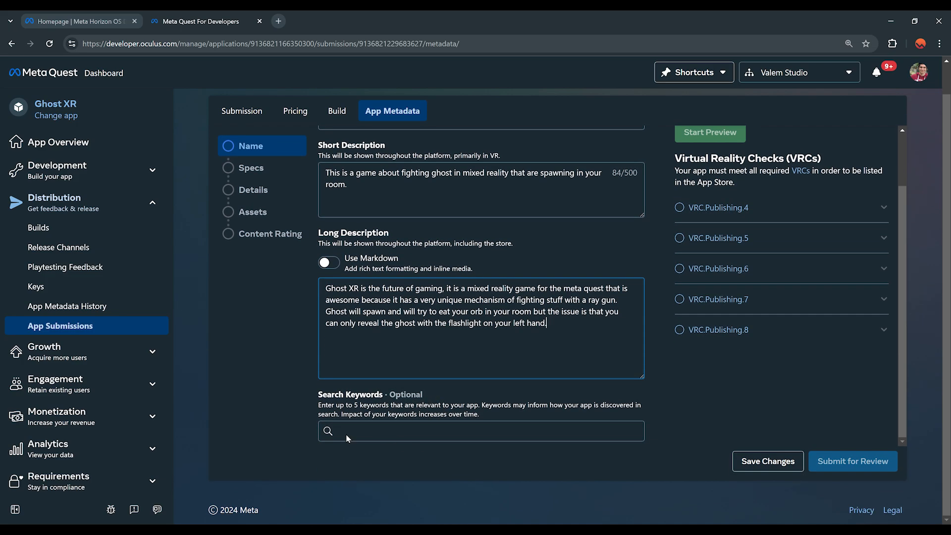
click(768, 461)
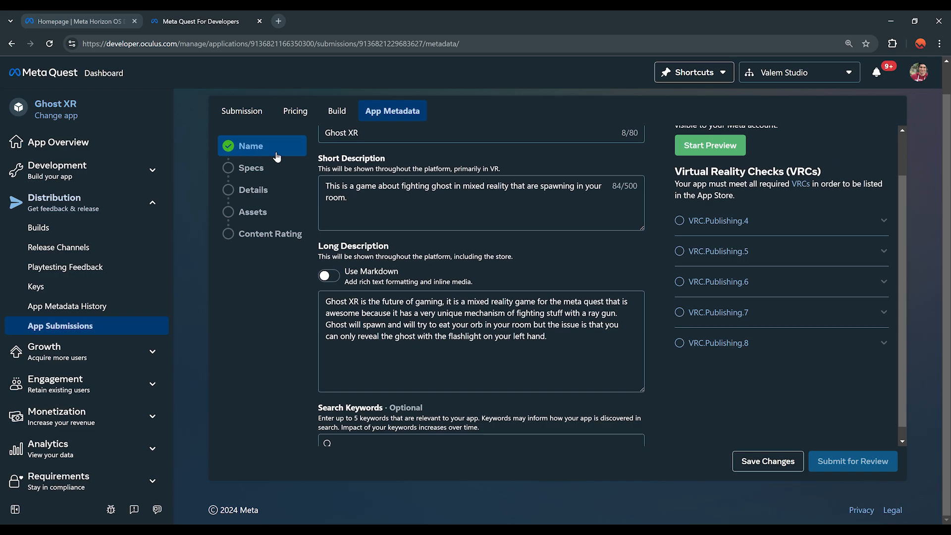
Step: In Specs, enable Early Access and choose Single User mode with Touch Controllers
click(264, 169)
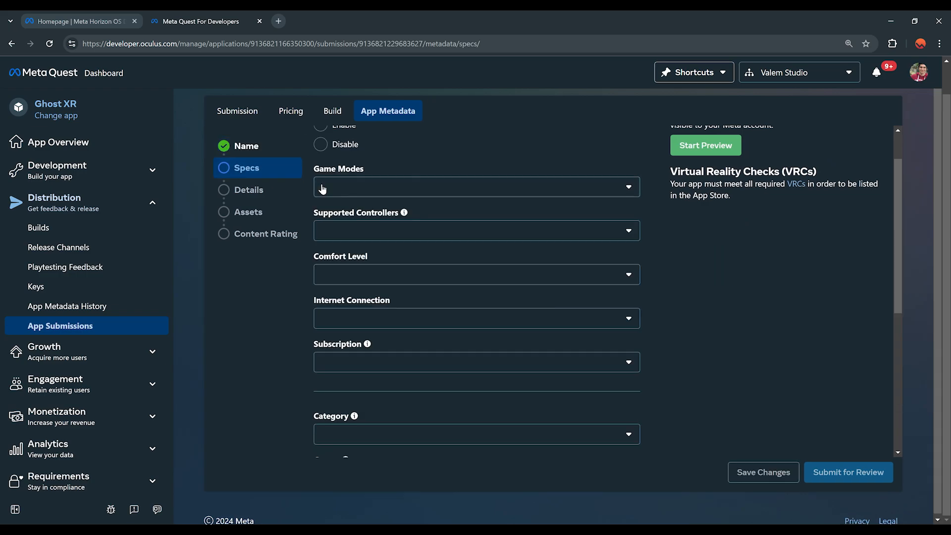
scroll(331, 389, up, 2)
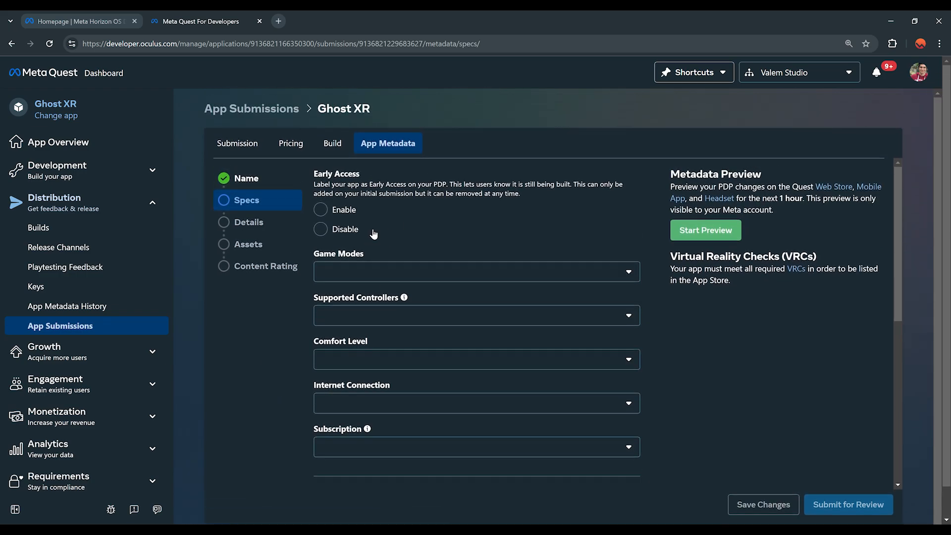
click(322, 211)
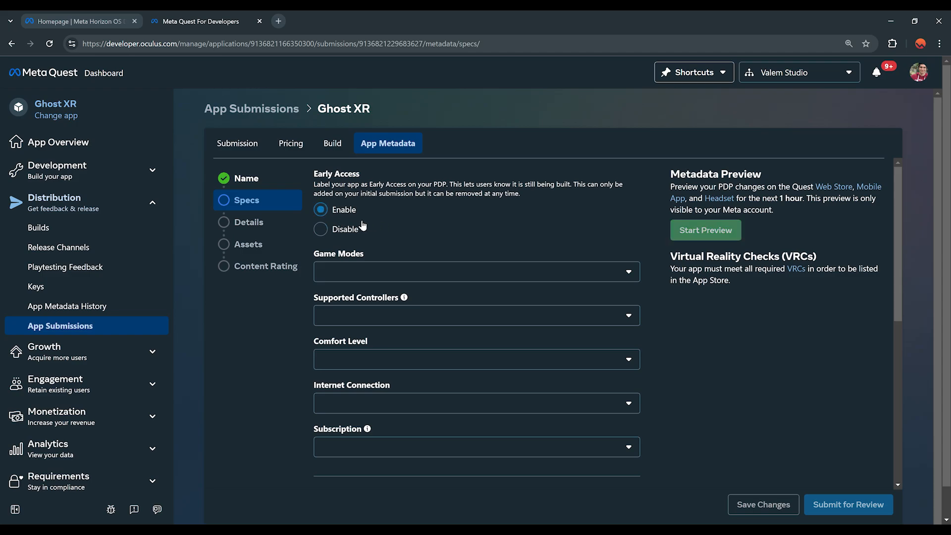
scroll(421, 220, down, 2)
click(399, 218)
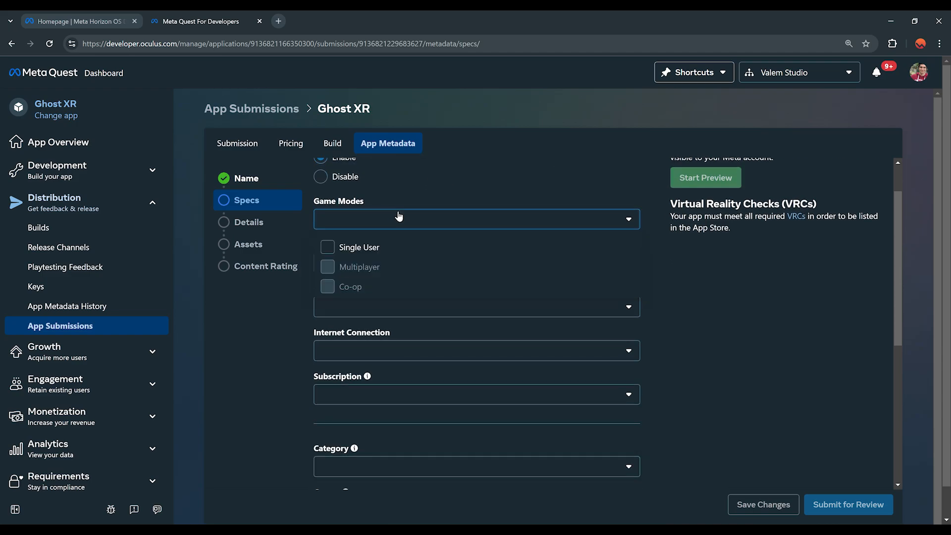
click(371, 247)
click(307, 335)
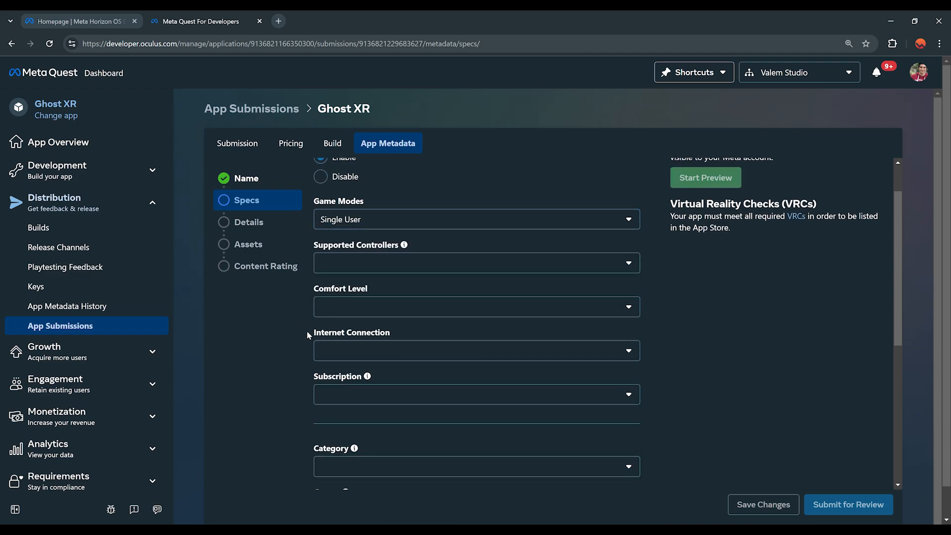
click(375, 263)
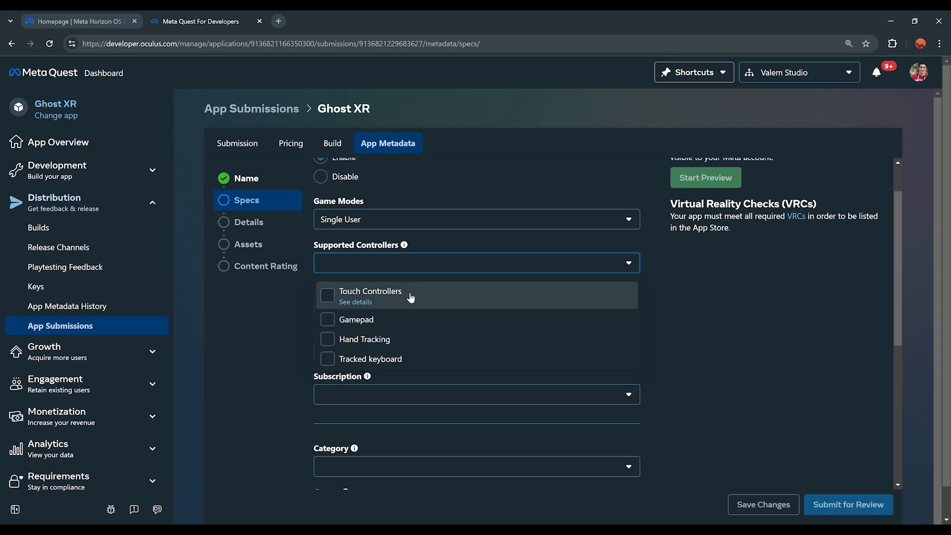
click(410, 296)
click(301, 371)
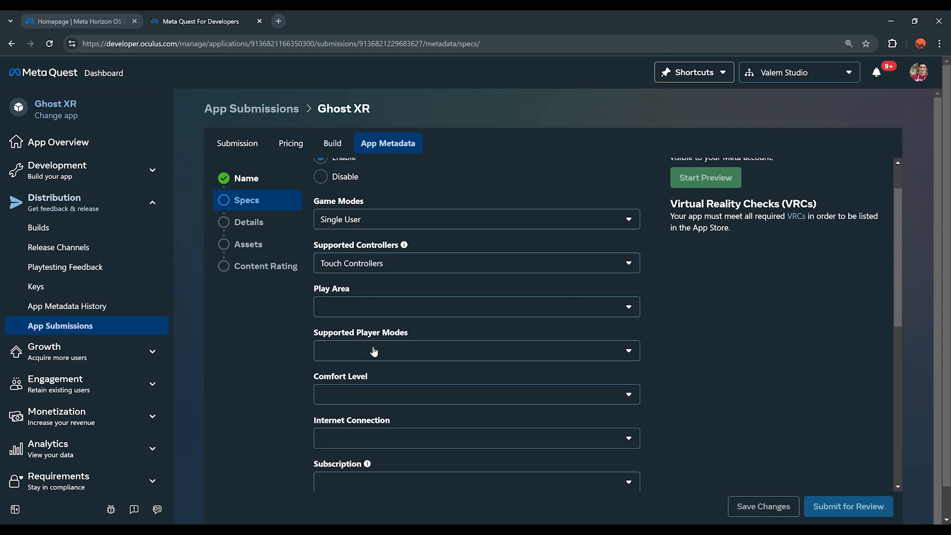
Step: Set play area Movement, Standing and Roomscale modes, Comfortable rating, no internet required
click(352, 309)
click(388, 334)
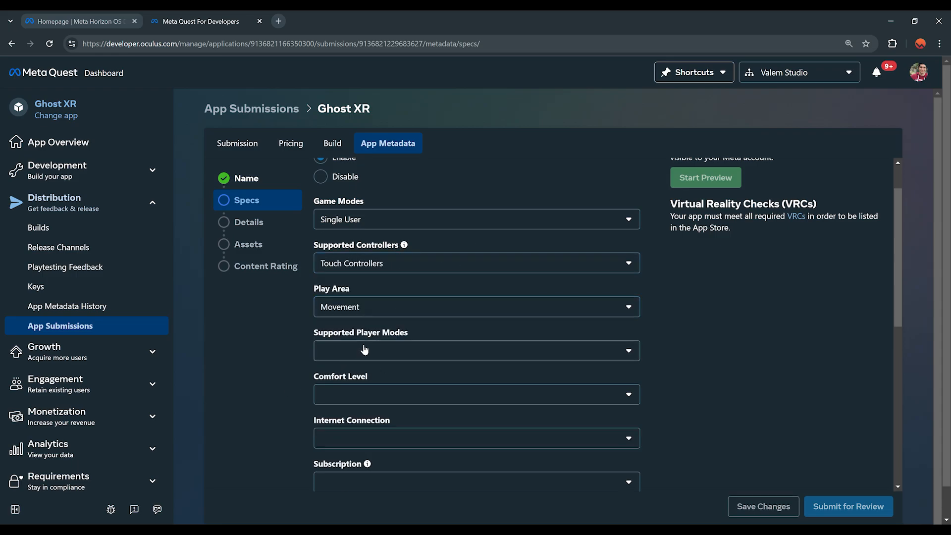
click(366, 351)
click(369, 418)
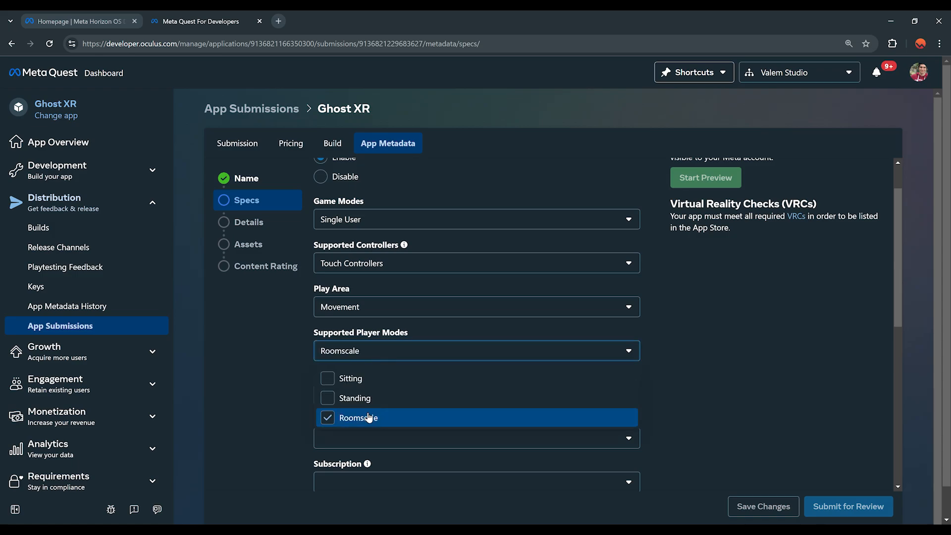
click(392, 398)
click(301, 331)
scroll(300, 331, down, 1)
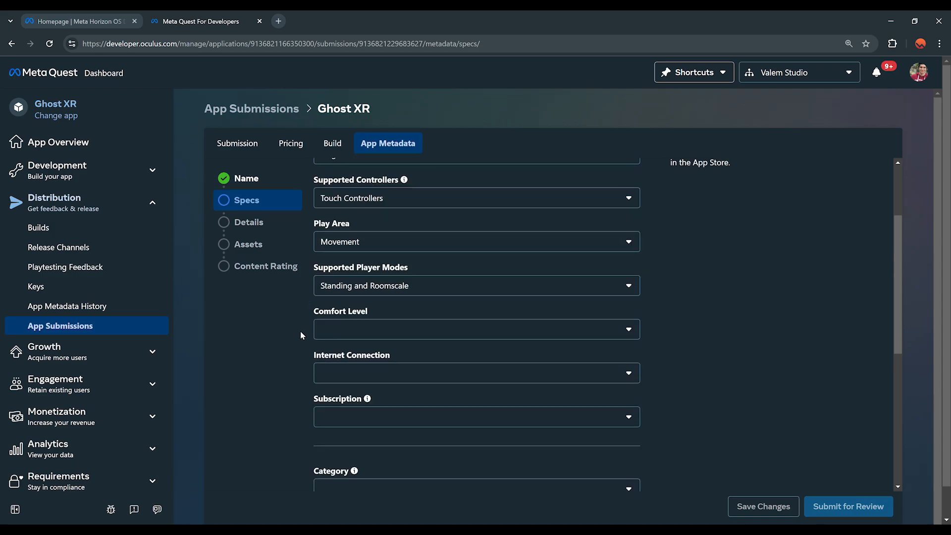
scroll(300, 331, down, 1)
click(381, 289)
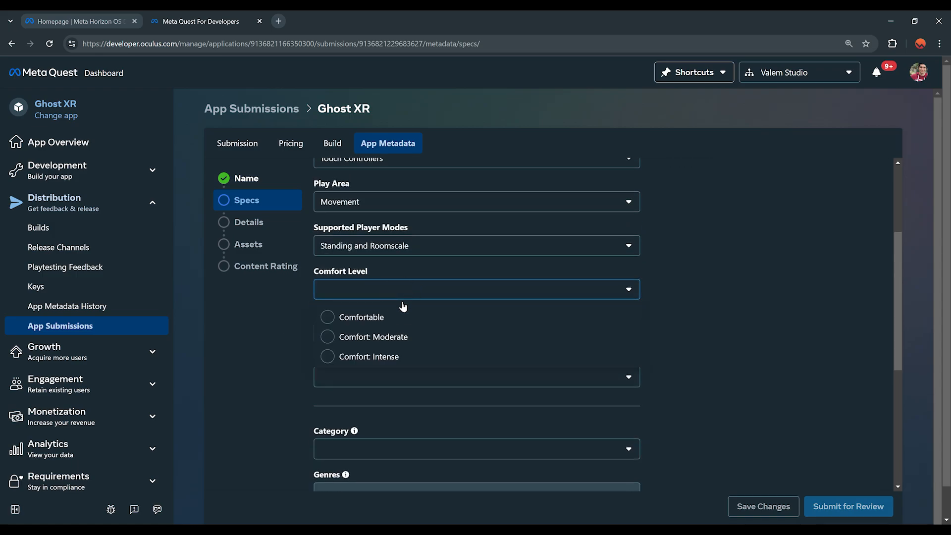
click(395, 317)
click(416, 334)
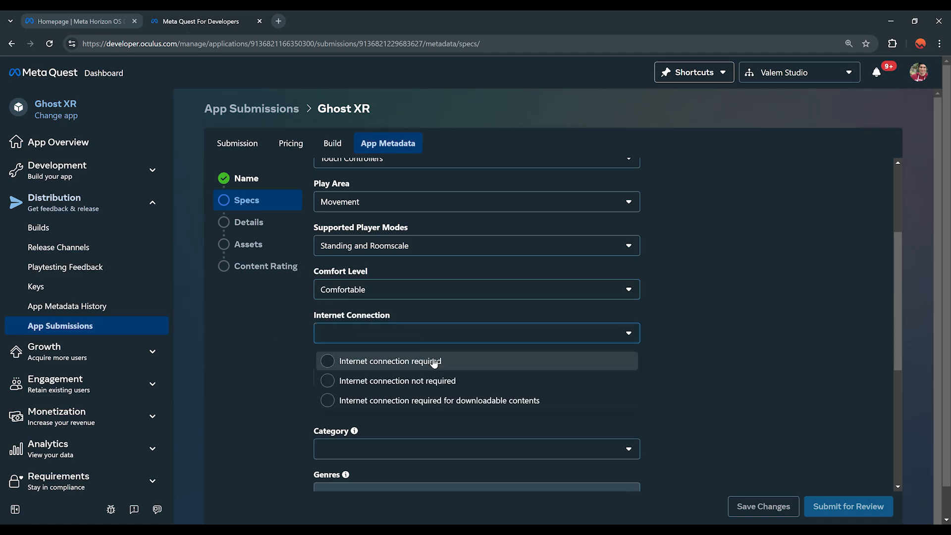
click(408, 382)
Step: Set no subscription, GAMES category, Action genre, no social features, and save the specs
scroll(278, 374, down, 1)
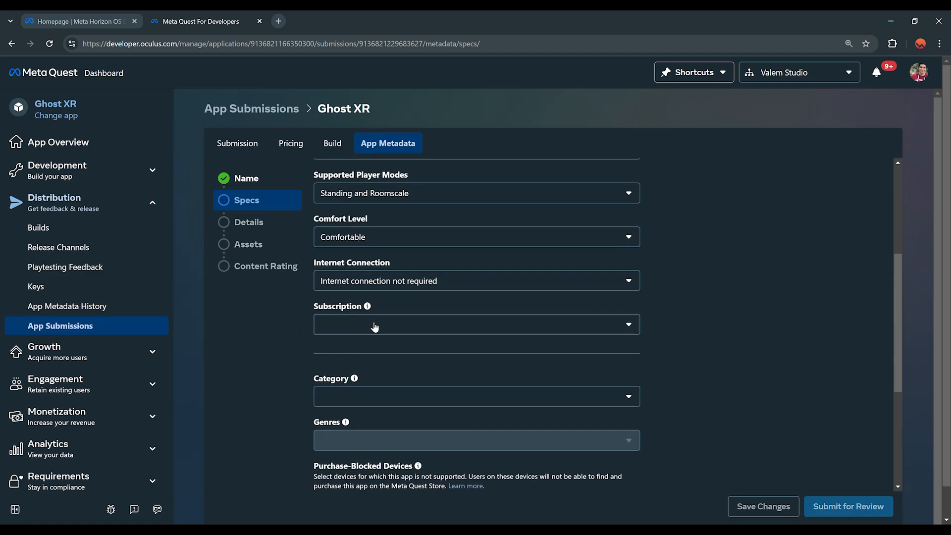
click(375, 327)
click(367, 352)
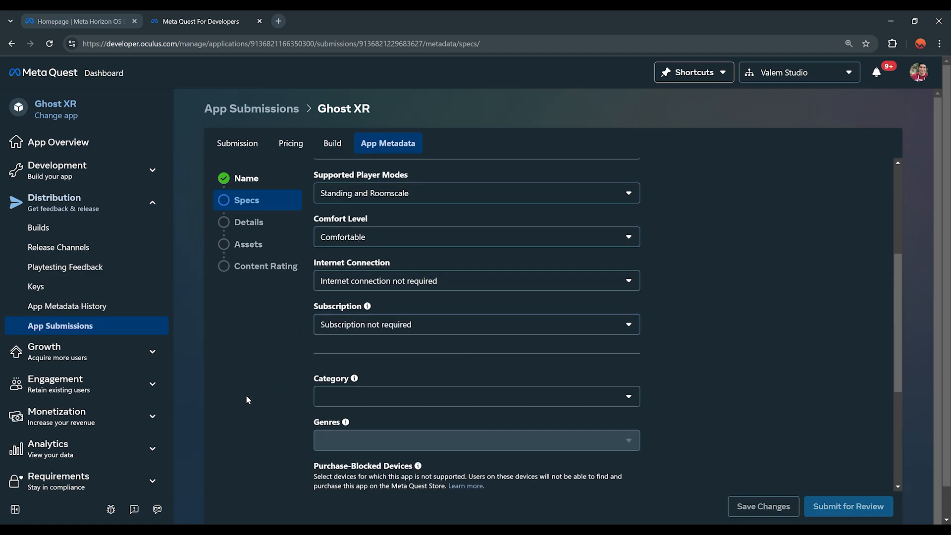
scroll(248, 399, down, 1)
click(397, 346)
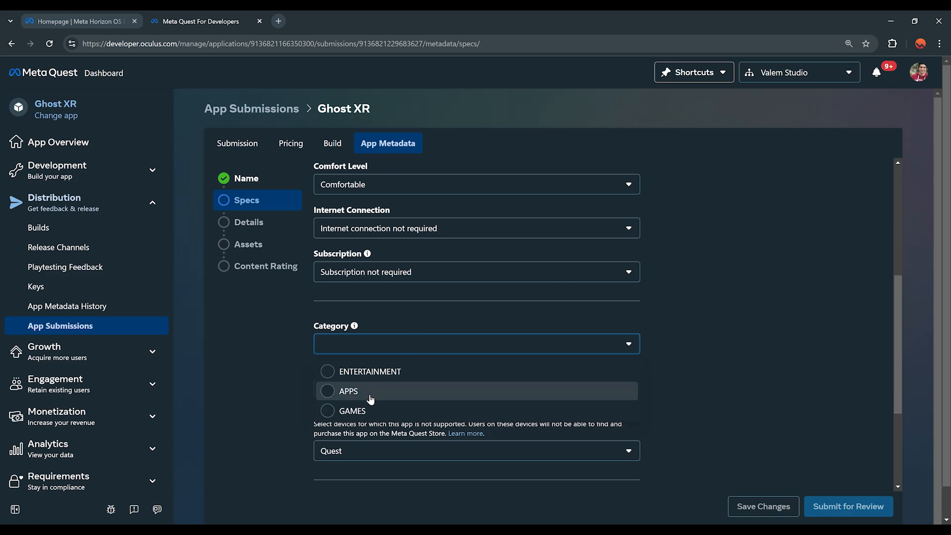
click(362, 411)
scroll(361, 376, down, 1)
click(366, 335)
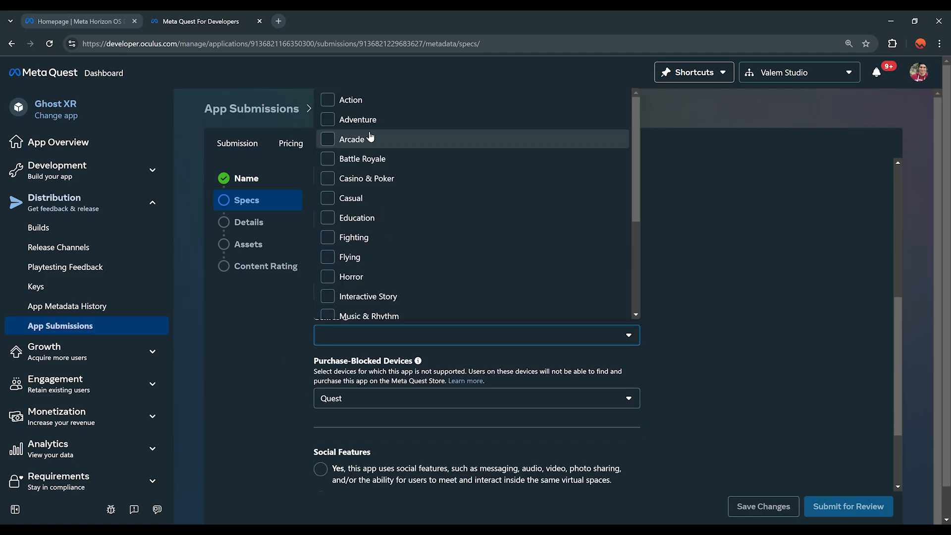
click(347, 99)
click(276, 336)
click(322, 390)
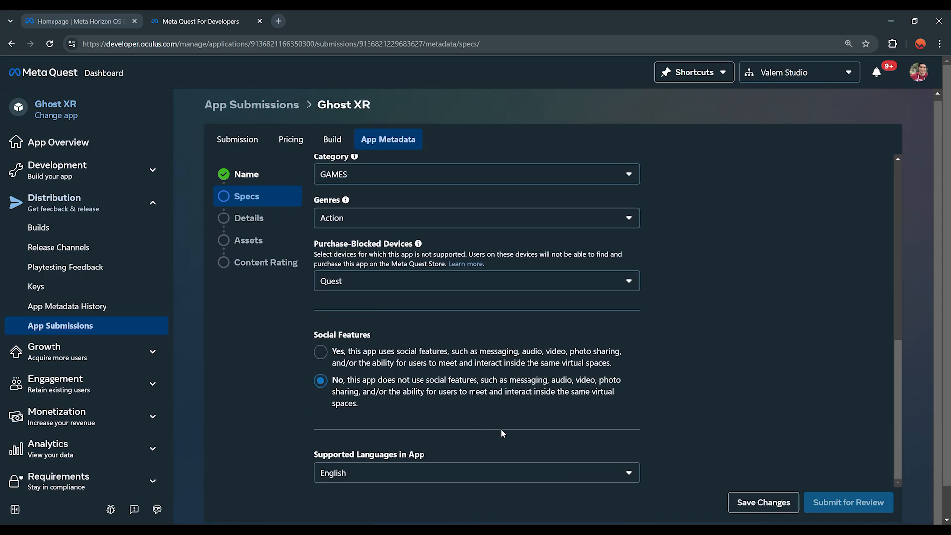
click(763, 502)
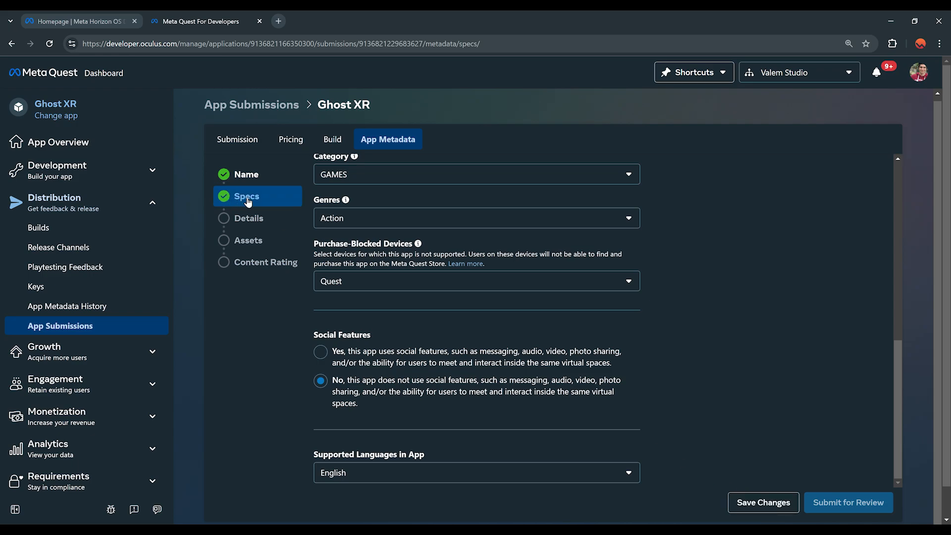
click(249, 223)
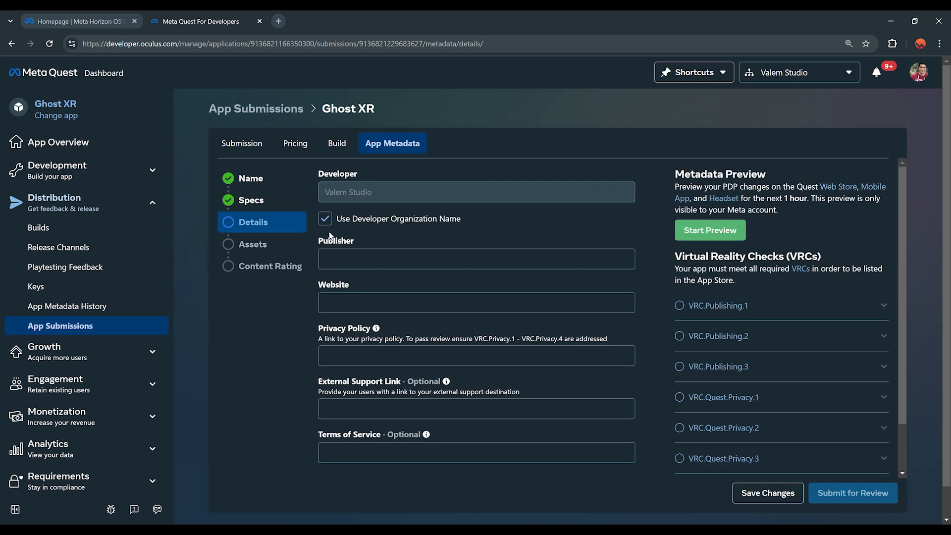
click(450, 259)
text(Valem Stu)
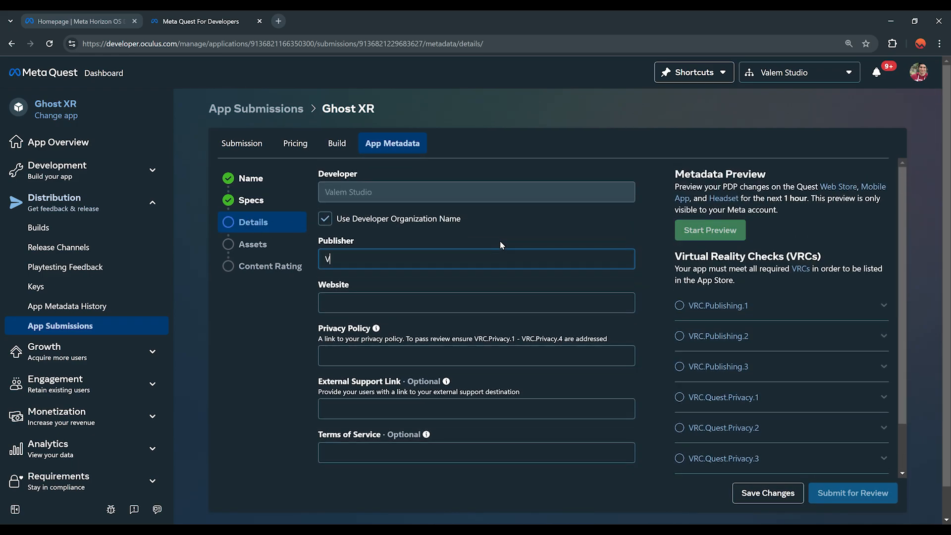
text(dio)
key(Tab)
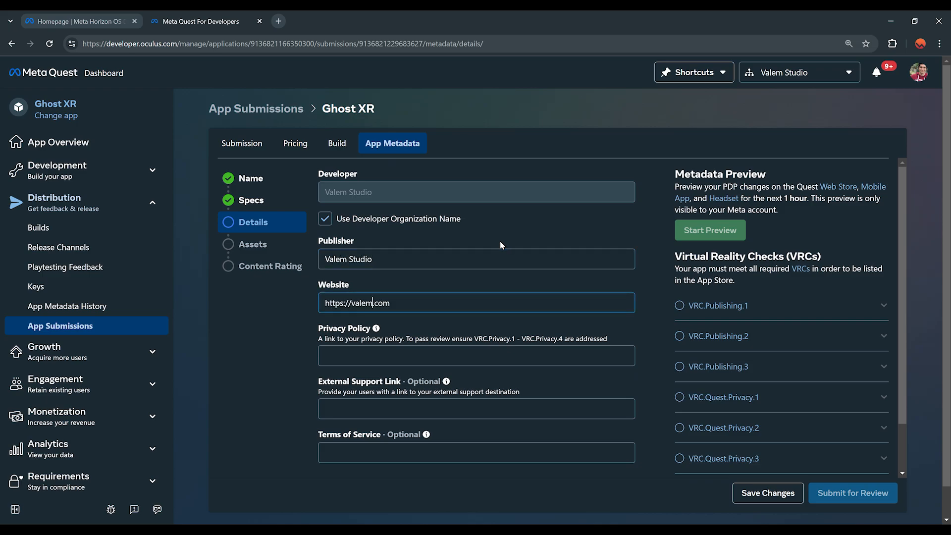
text(vr)
click(433, 302)
key(Tab)
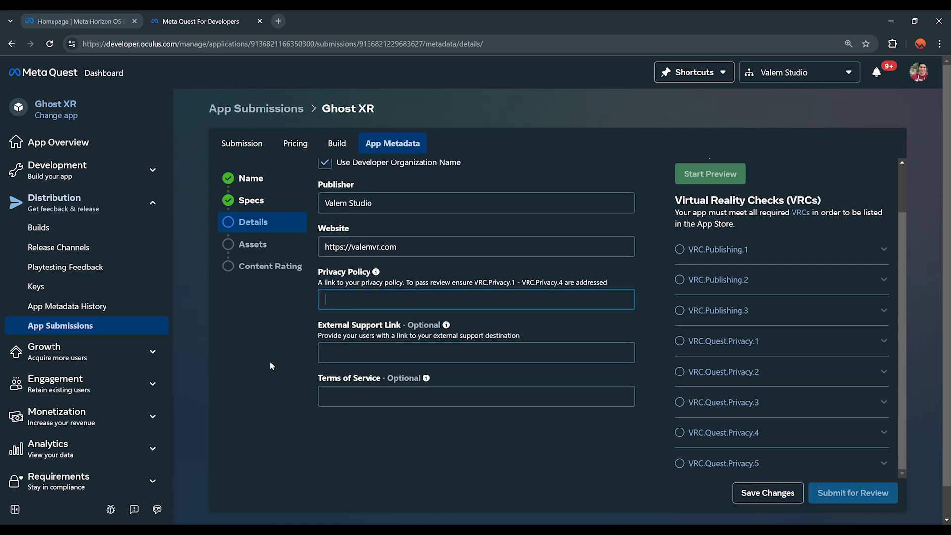
scroll(280, 368, up, 1)
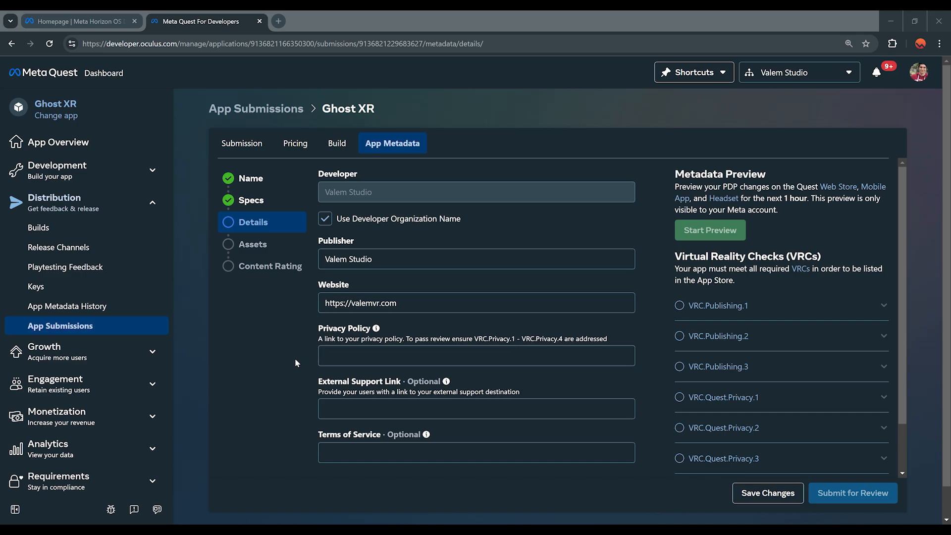
Step: Review Ghost Hunter Policy.txt on GitHub and paste its link into the Privacy Policy field
drag(0, 215, 293, 1)
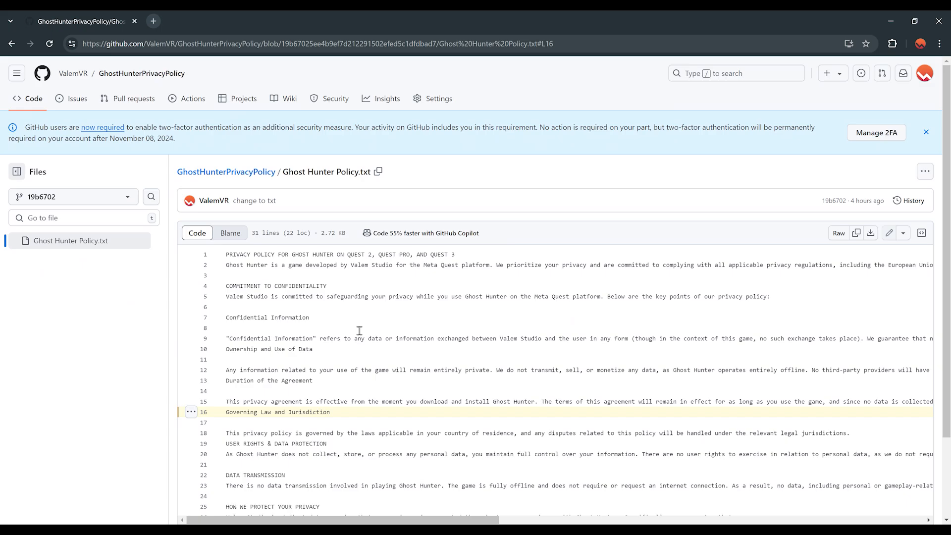
scroll(299, 281, down, 3)
scroll(417, 251, up, 3)
scroll(499, 368, down, 1)
scroll(324, 296, up, 1)
scroll(460, 323, down, 2)
scroll(426, 278, down, 2)
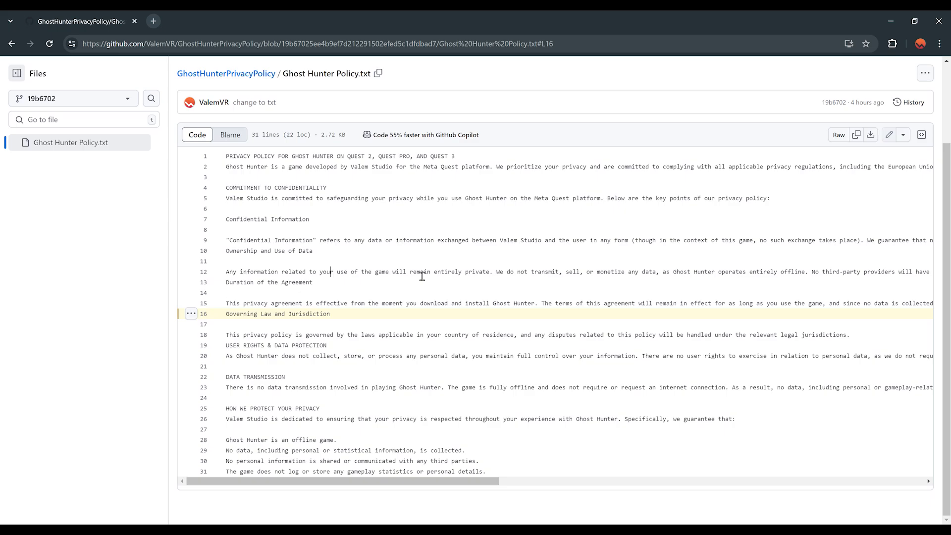
scroll(420, 215, up, 2)
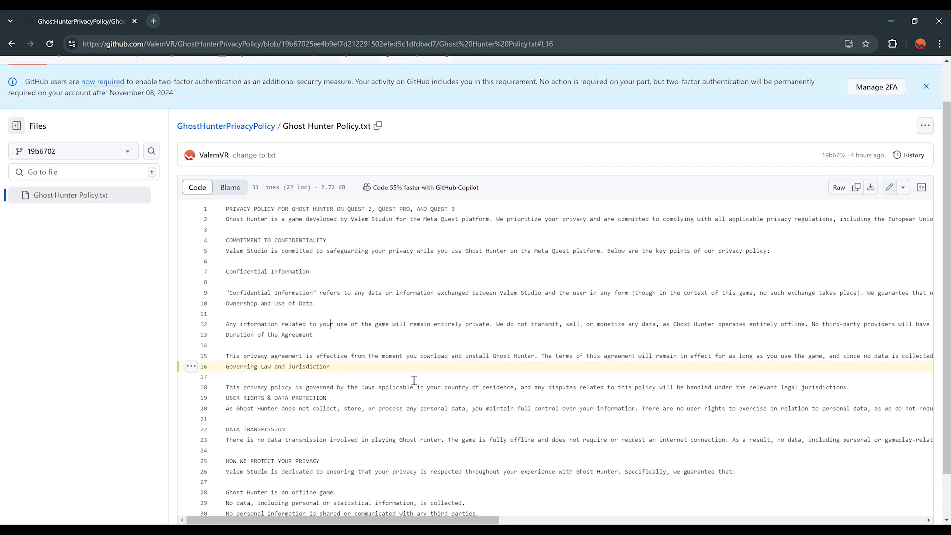
scroll(377, 364, down, 2)
scroll(270, 269, up, 2)
scroll(397, 398, down, 2)
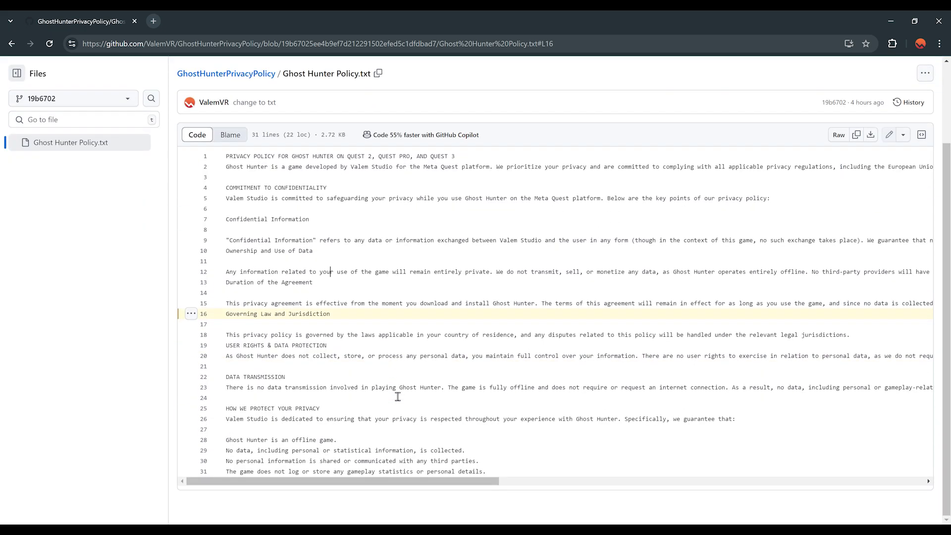
scroll(398, 396, up, 2)
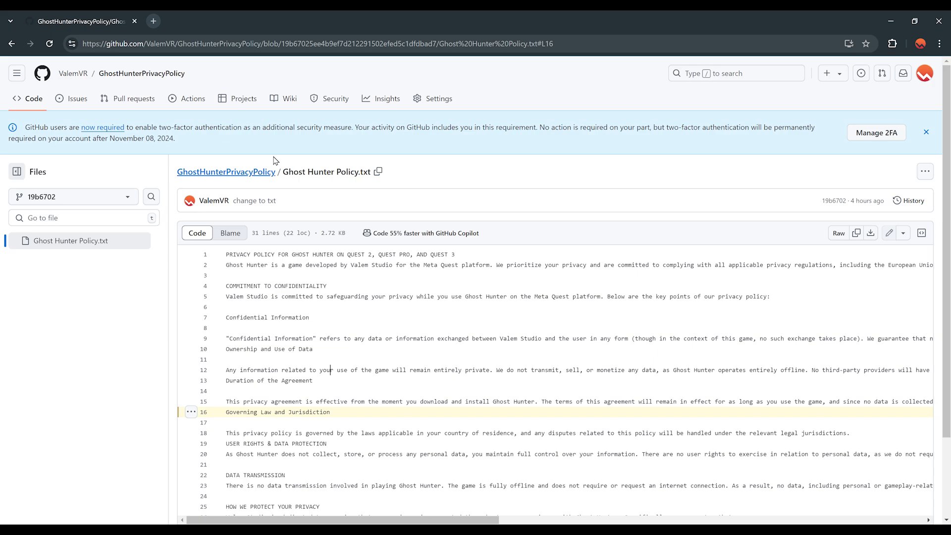
click(459, 338)
scroll(449, 478, down, 2)
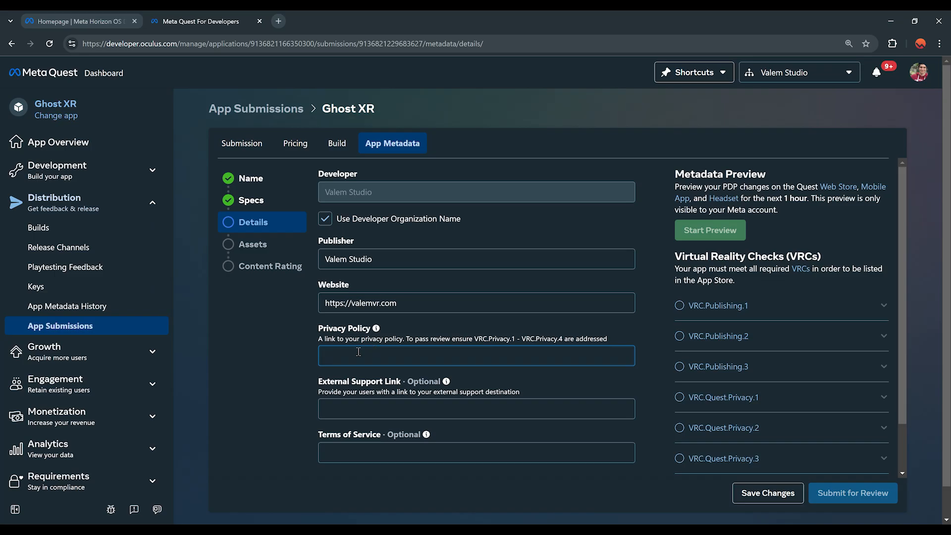
text(https://github.com/ValemVR/GhostHunterPrivacyPolicy/blob/19b67025ee4b9ef7d212291502efed5c1dfdbad7/Ghost%20Hunter%20Policy.txt#L16)
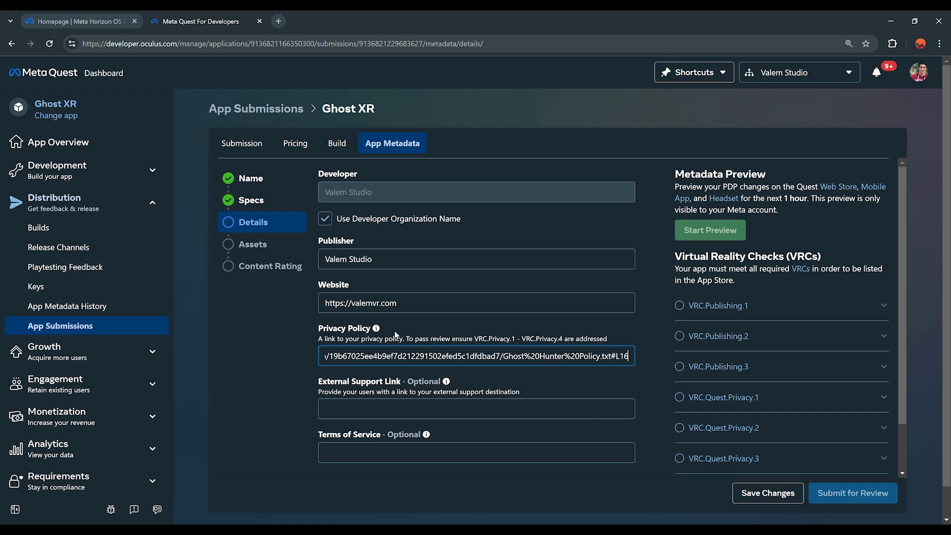
Step: Save the Details step with the privacy policy link entered
click(281, 358)
scroll(282, 358, down, 2)
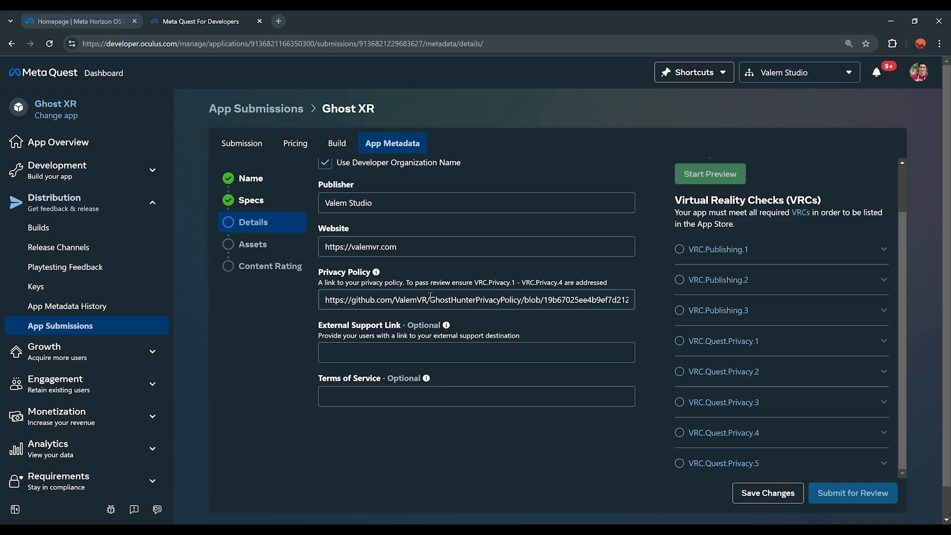
scroll(383, 395, up, 1)
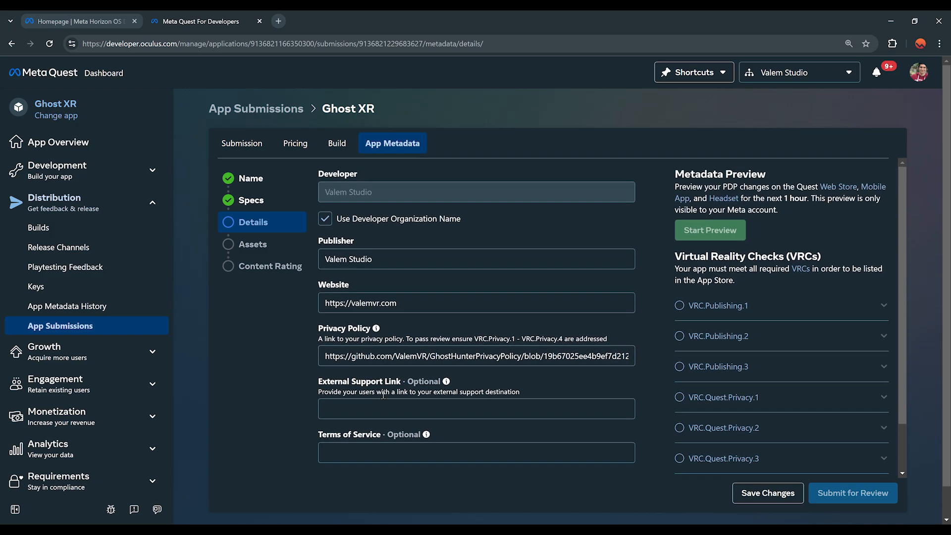
scroll(446, 384, down, 1)
scroll(409, 368, up, 1)
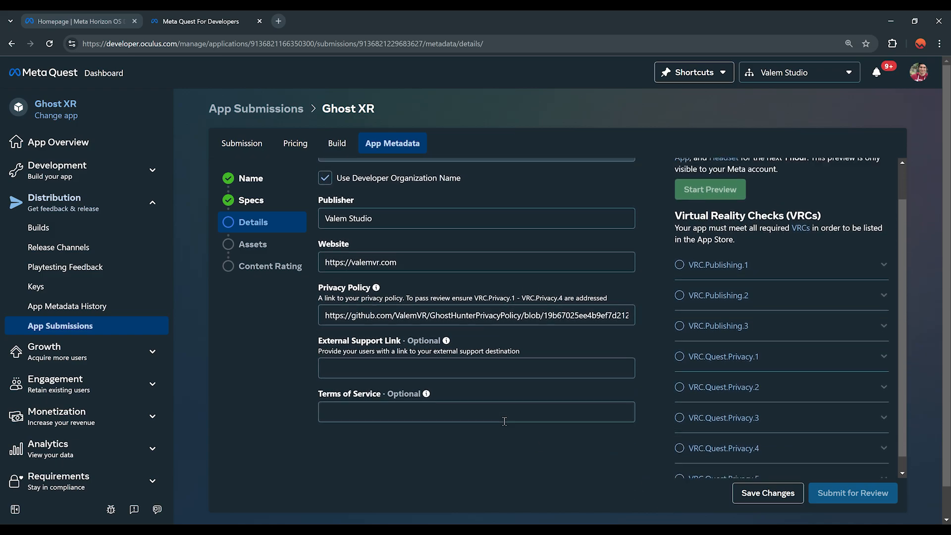
click(768, 493)
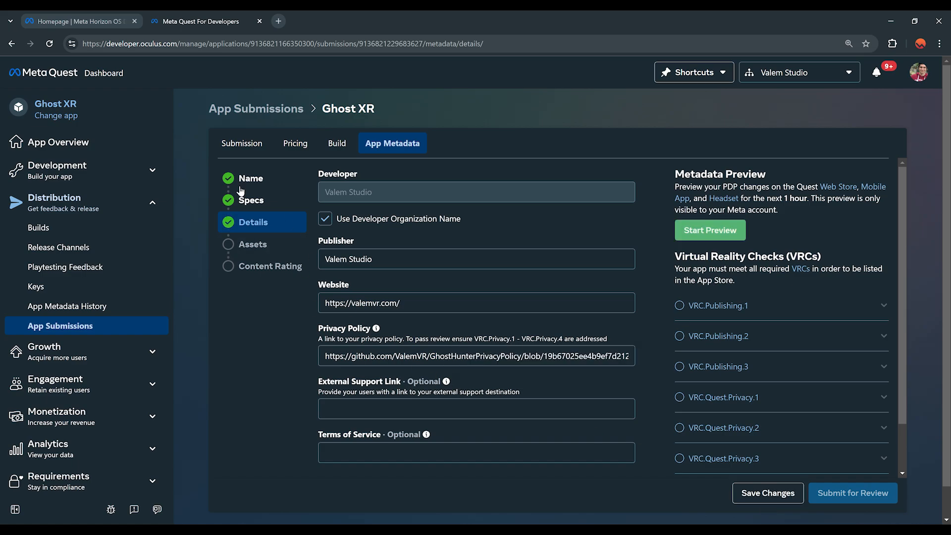
Step: Open the Assets step and switch to the desktop's image files
click(278, 244)
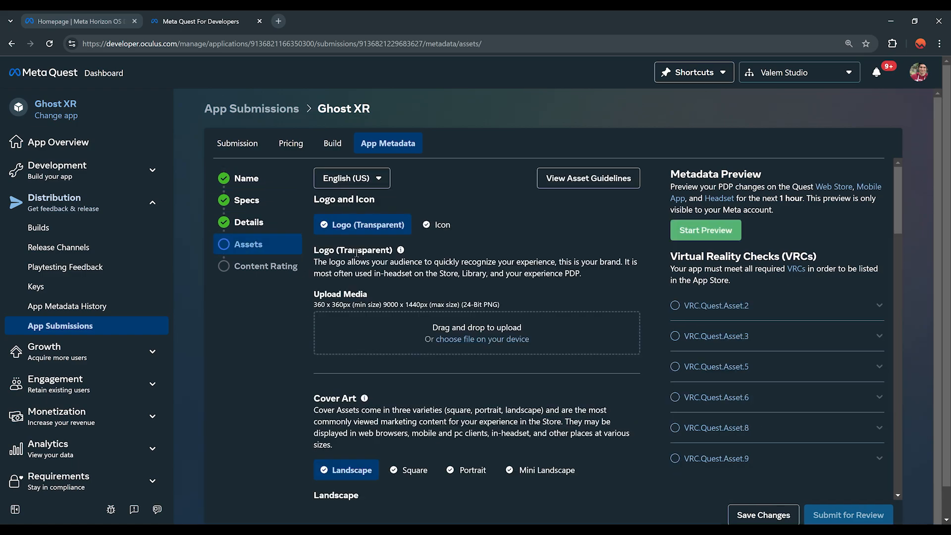
scroll(550, 290, down, 5)
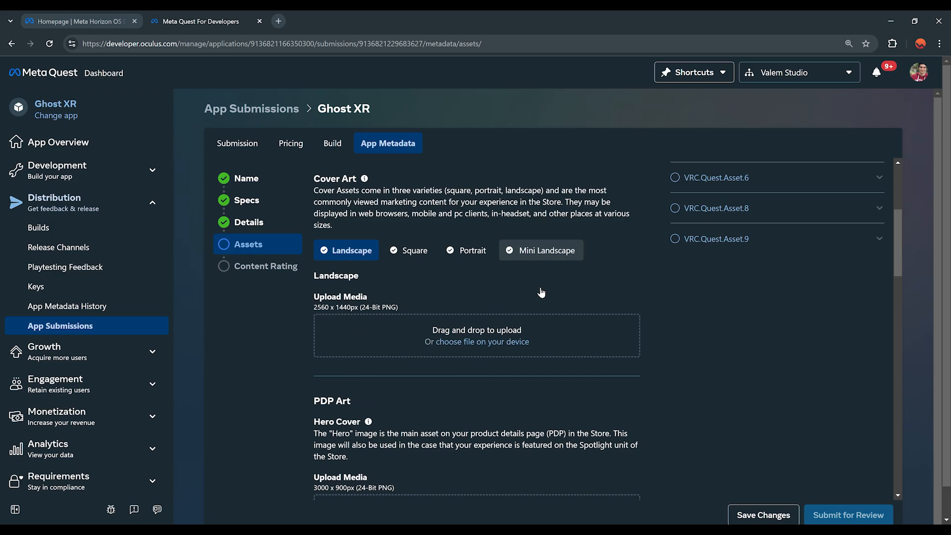
scroll(539, 288, up, 5)
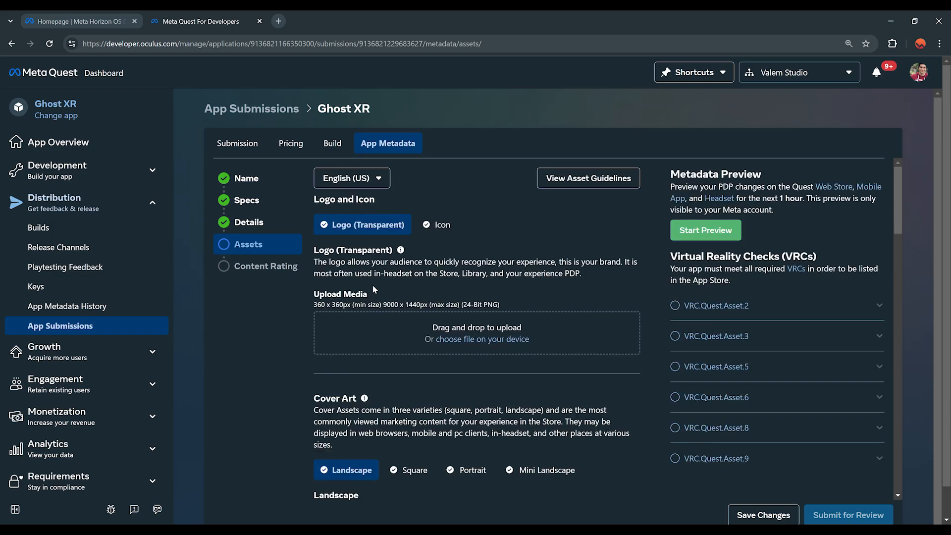
scroll(342, 337, down, 3)
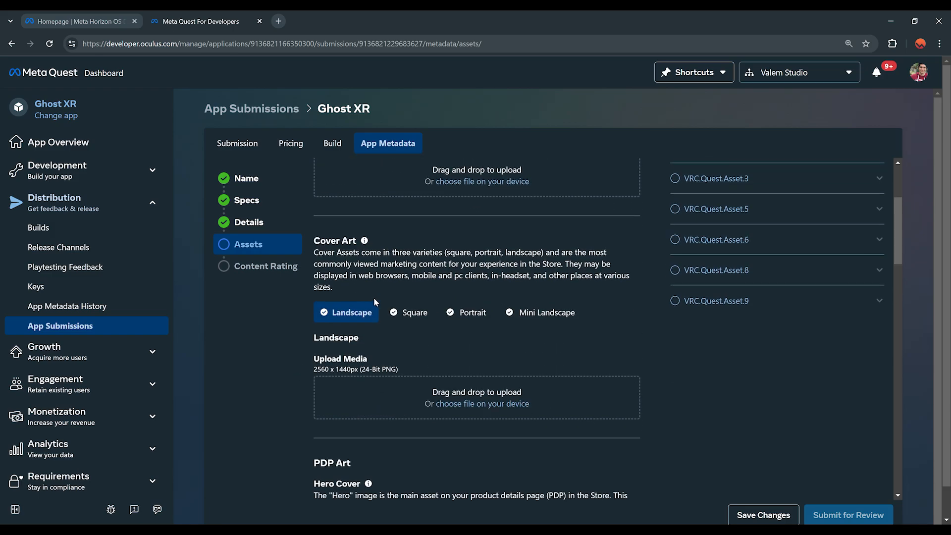
scroll(406, 322, up, 2)
scroll(433, 350, up, 1)
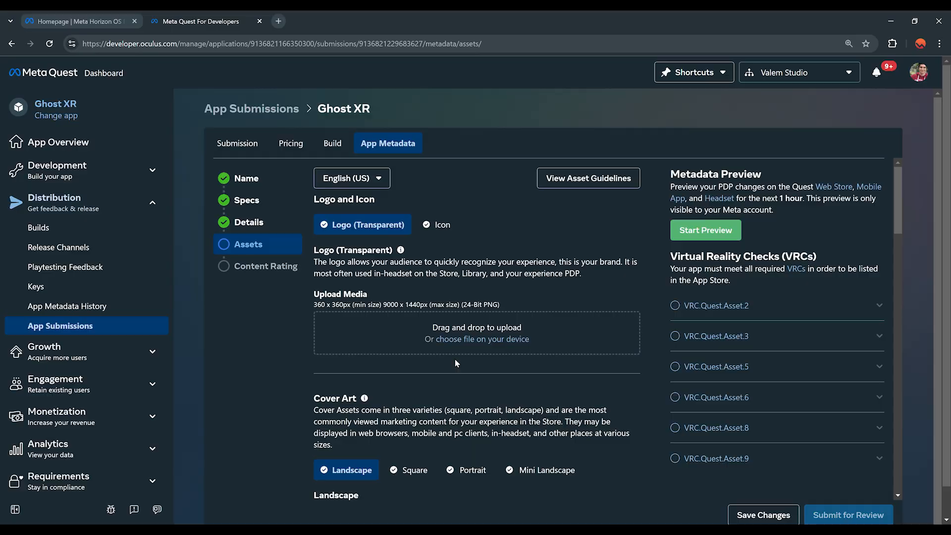
key(super+d)
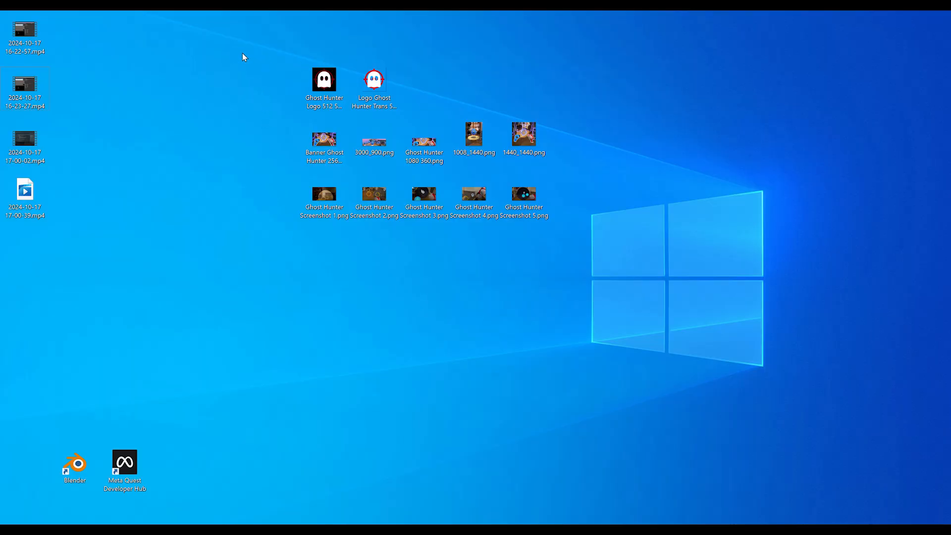
Step: Inspect the Ghost Hunter Logo 512 and transparent logo images on the desktop
drag(216, 33, 655, 289)
click(620, 229)
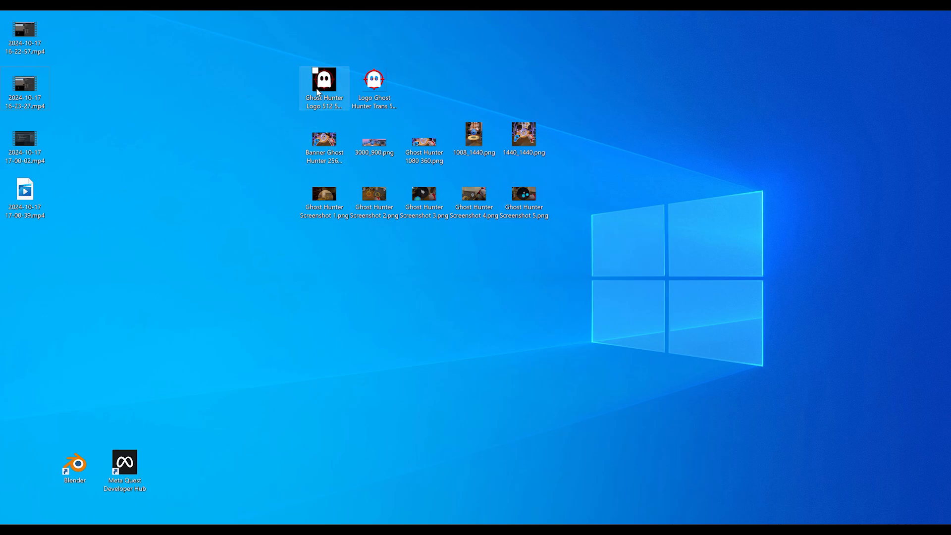
click(321, 79)
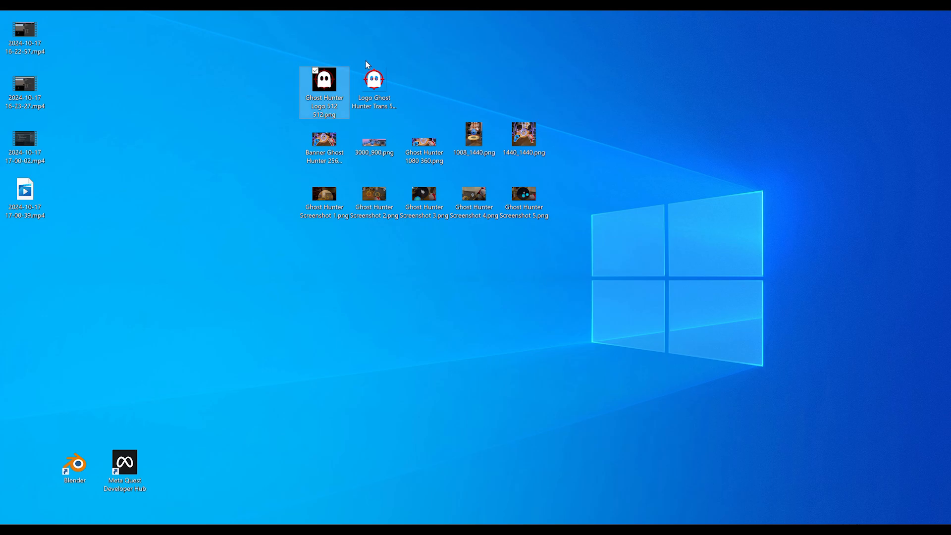
click(370, 88)
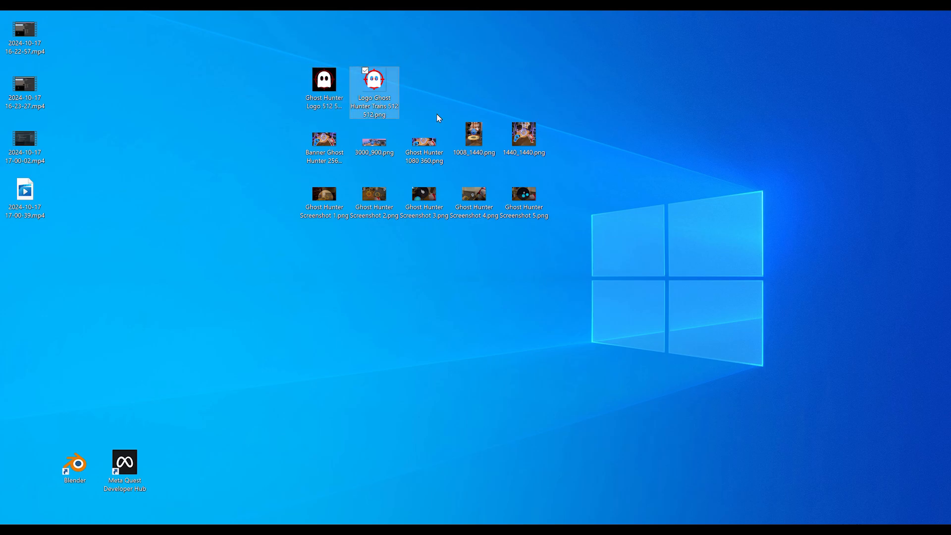
click(227, 138)
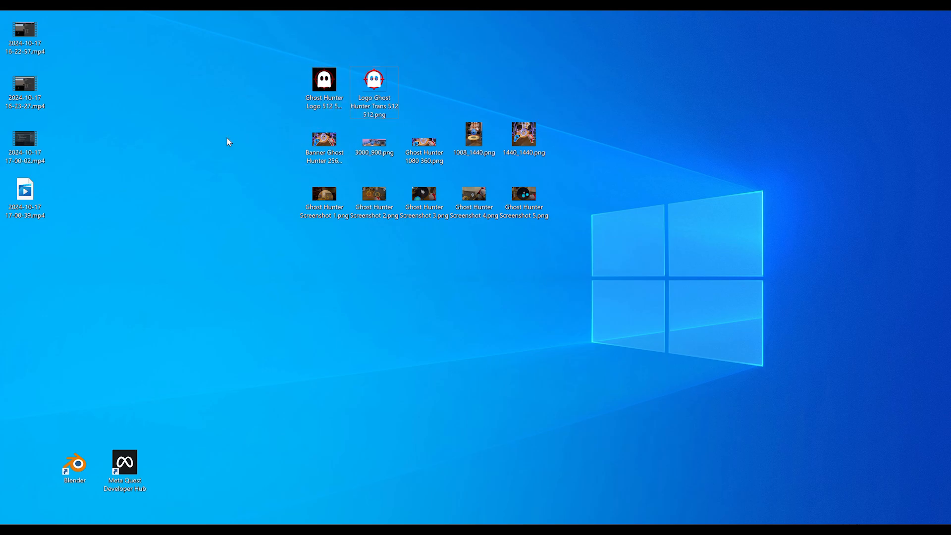
Step: Check the Banner Ghost Hunter, 3000_900, 1080 360, 1008_1440 and 1440_1440 images
drag(261, 124, 641, 163)
click(641, 164)
click(313, 157)
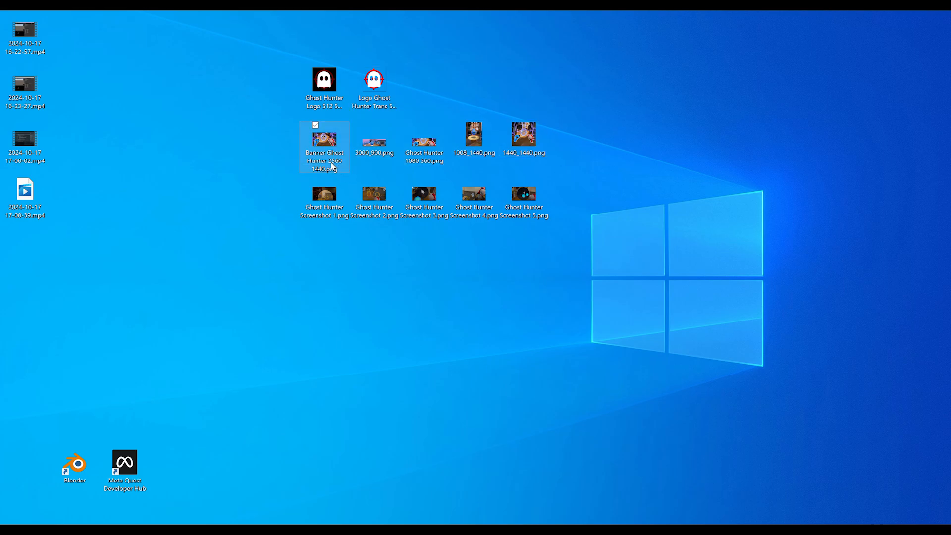
mouse_move(331, 166)
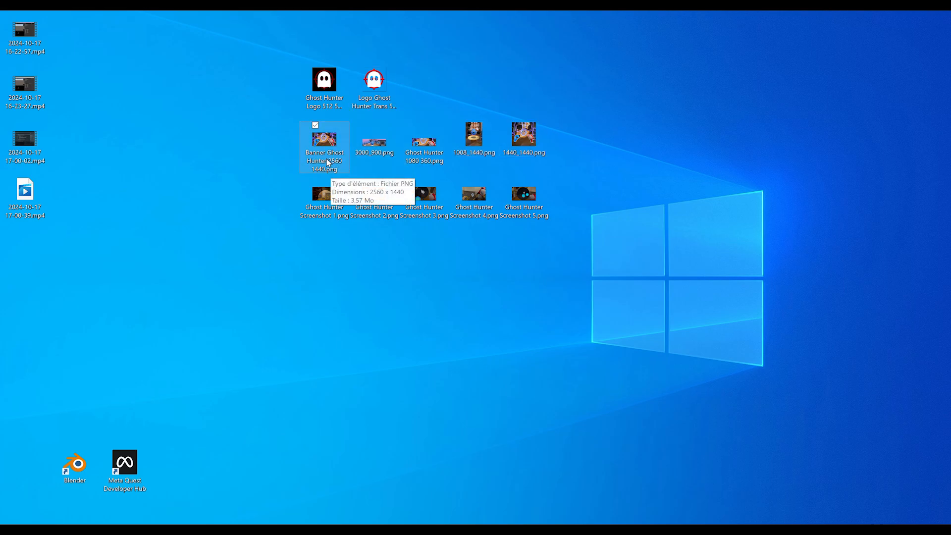
click(375, 151)
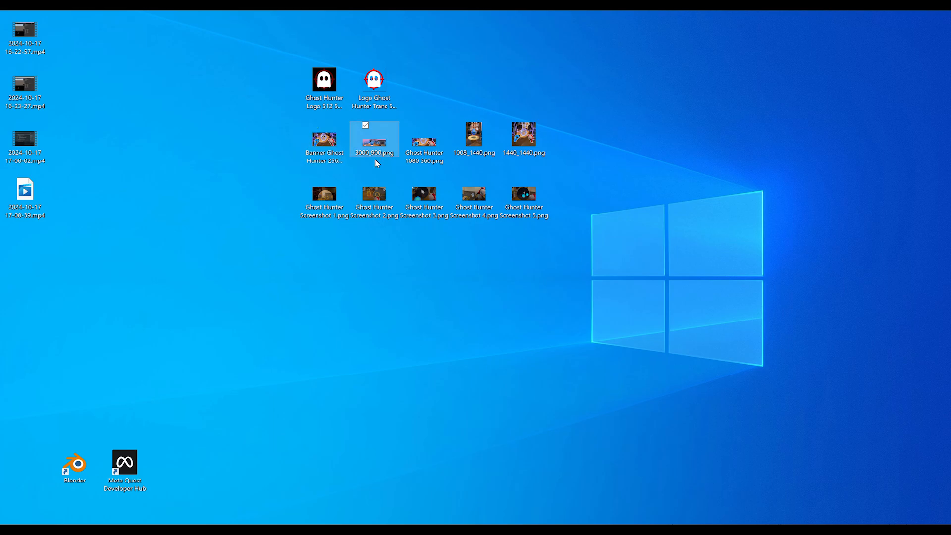
click(417, 157)
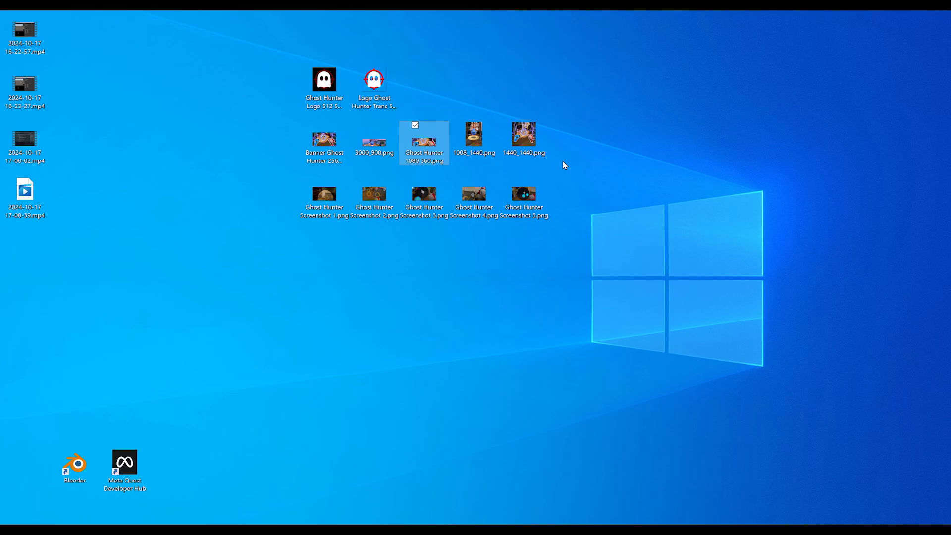
click(490, 154)
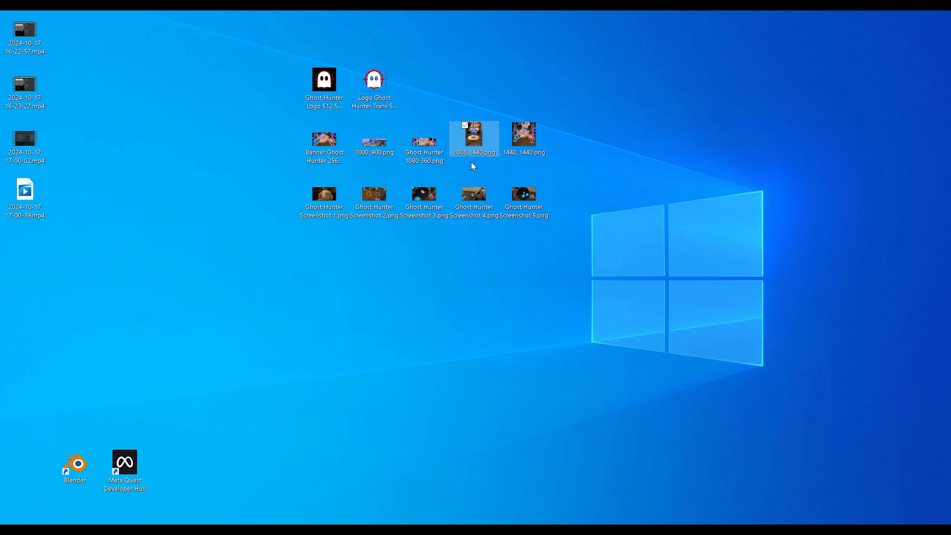
click(505, 145)
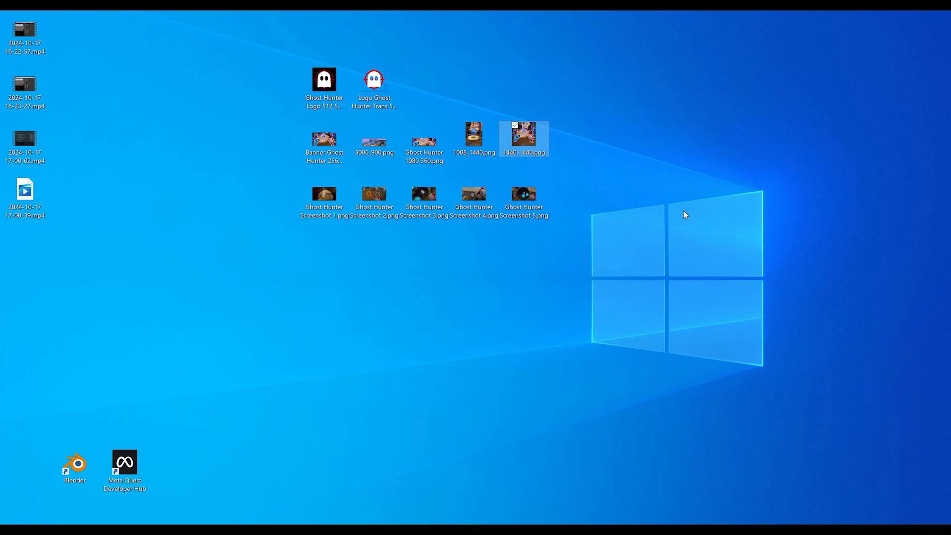
Step: Check the five Ghost Hunter Screenshot images, then return to the browser dashboard
click(616, 271)
drag(417, 263, 253, 189)
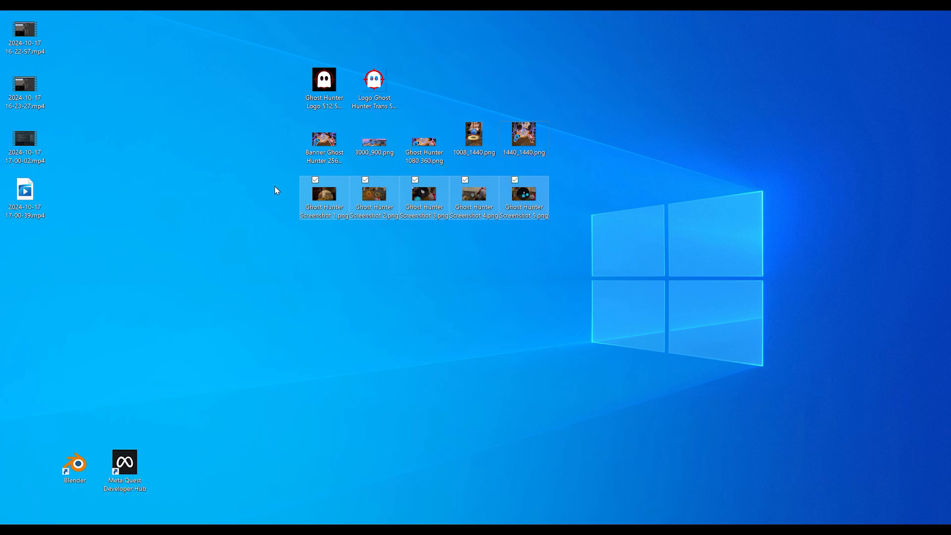
key(Up)
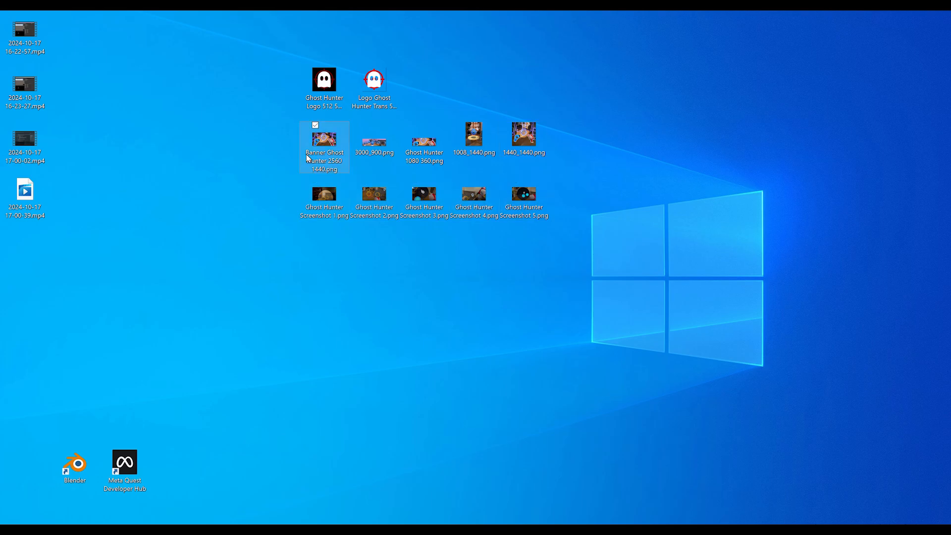
click(283, 259)
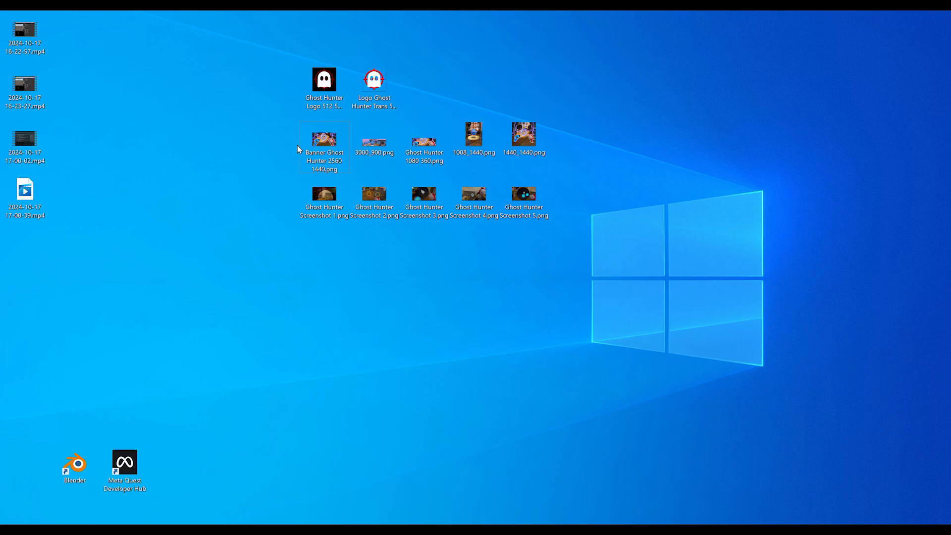
key(alt+Tab)
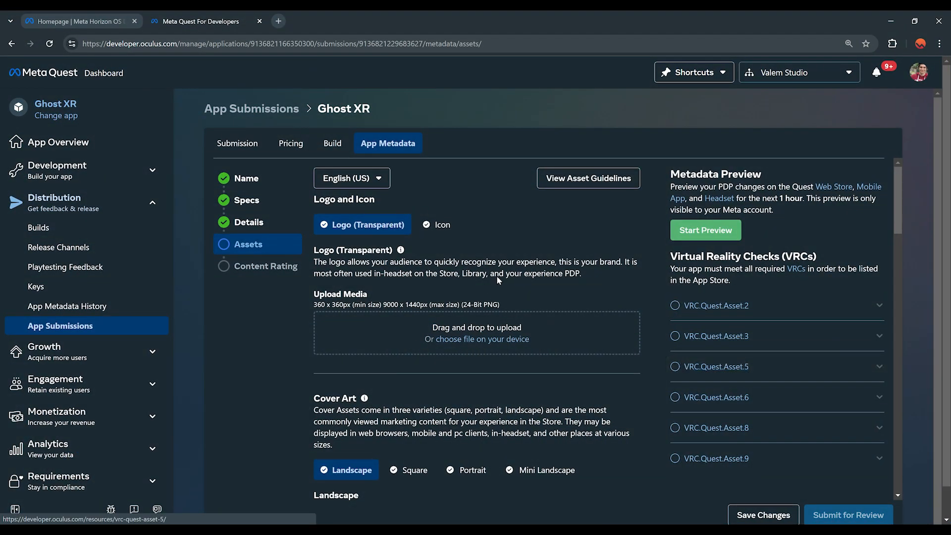
Step: Upload the transparent logo, and Ghost Hunter Logo 512 512.png as the icon
click(482, 339)
double_click(660, 206)
click(441, 224)
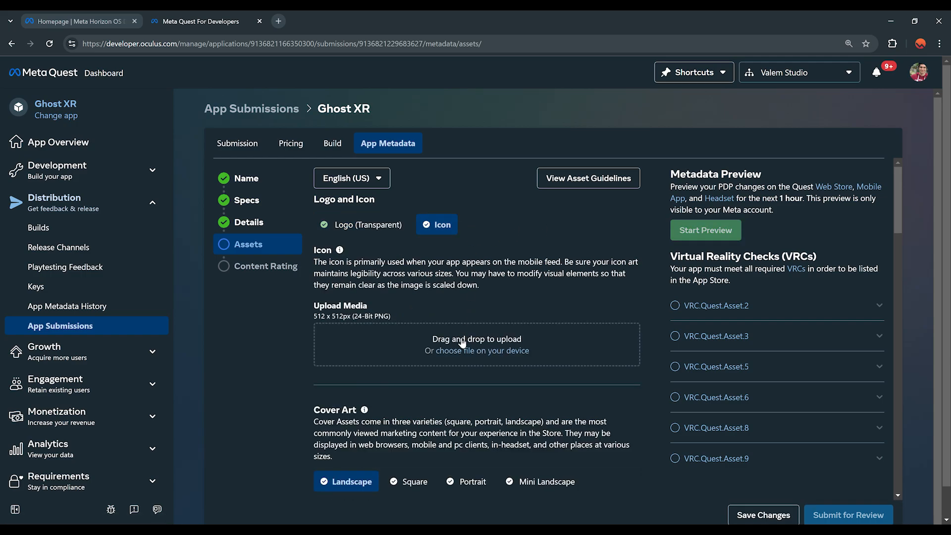
click(462, 350)
click(316, 208)
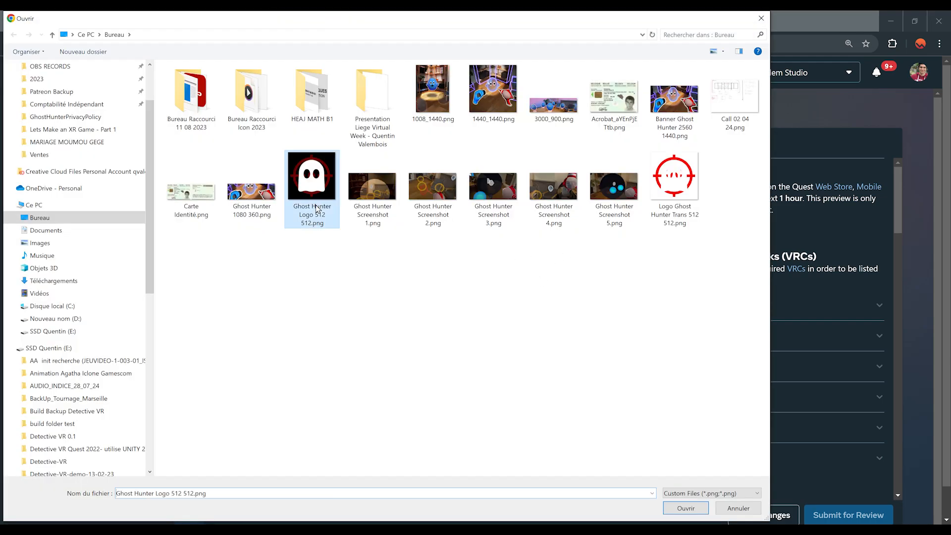
double_click(316, 208)
Step: Upload Banner Ghost Hunter as landscape cover art and 1440_1440.png as square art
scroll(545, 297, down, 5)
click(604, 309)
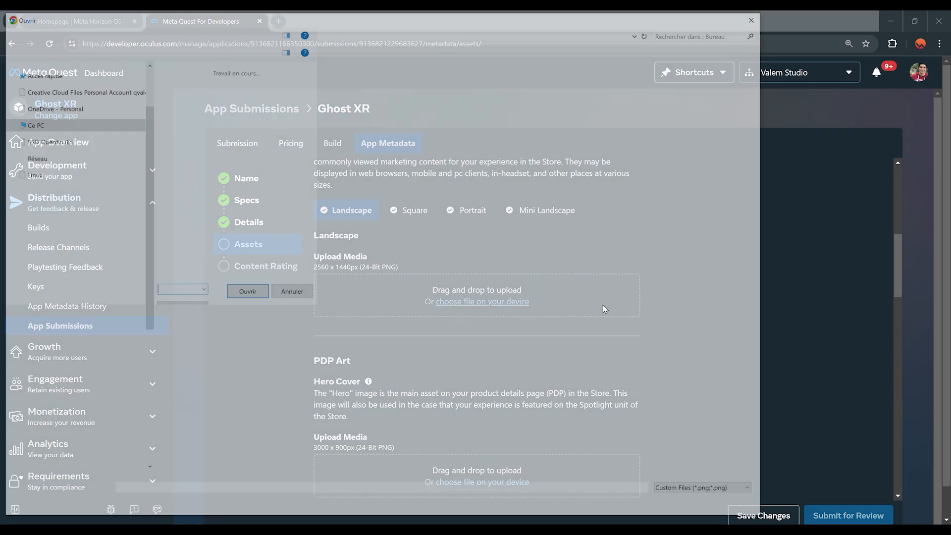
double_click(683, 124)
click(622, 379)
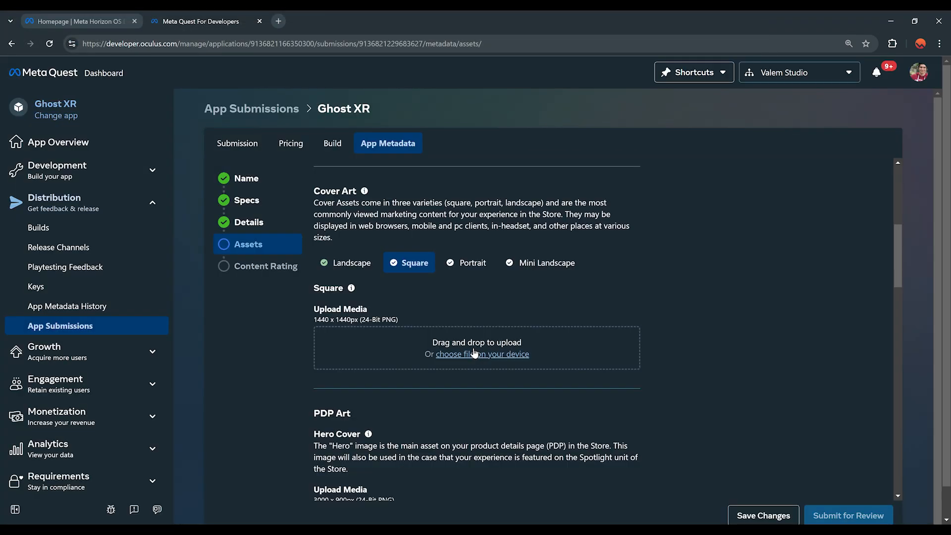
click(474, 353)
double_click(501, 208)
click(624, 474)
Step: Upload 1008_1440.png as portrait cover art and start the Mini Landscape upload
click(468, 263)
click(488, 353)
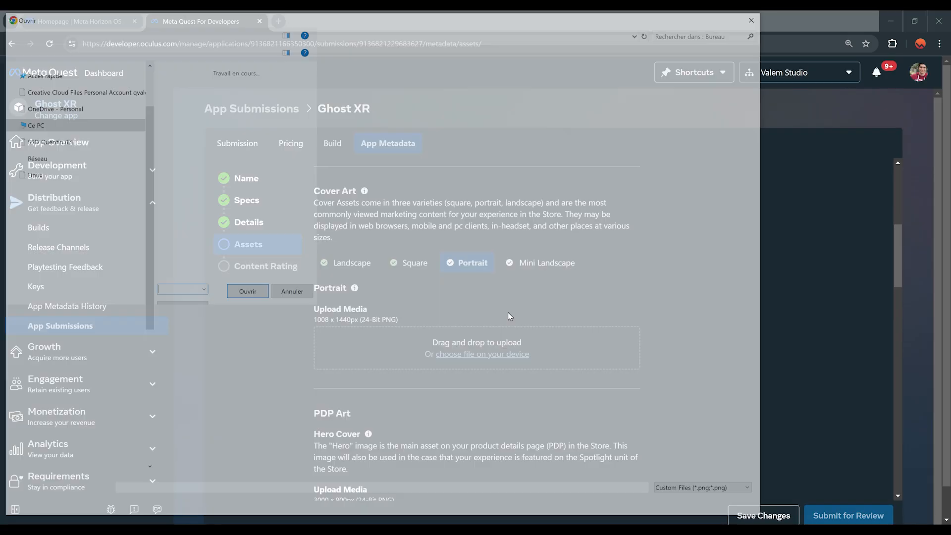
double_click(433, 90)
click(621, 473)
click(547, 263)
click(482, 354)
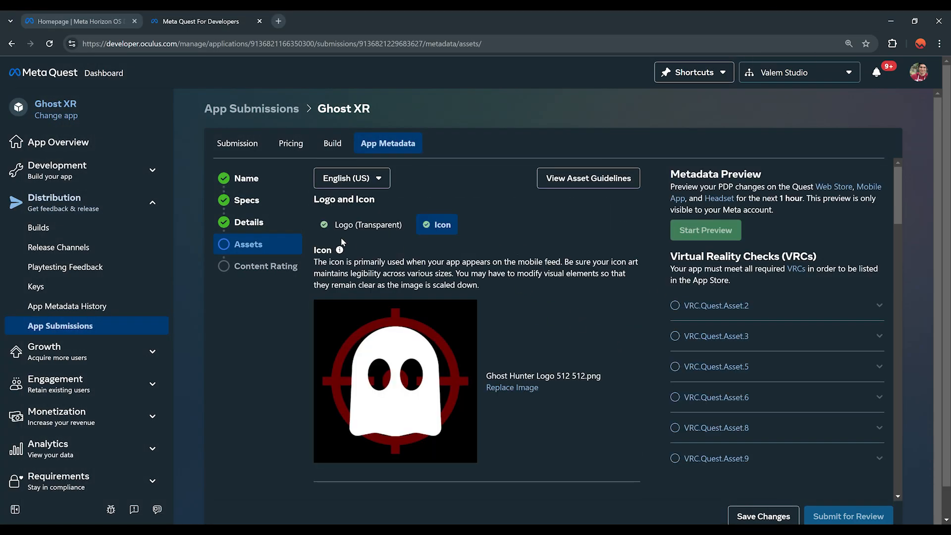
Step: Review the logo, icon, and landscape, square, portrait and mini landscape cover art
click(365, 224)
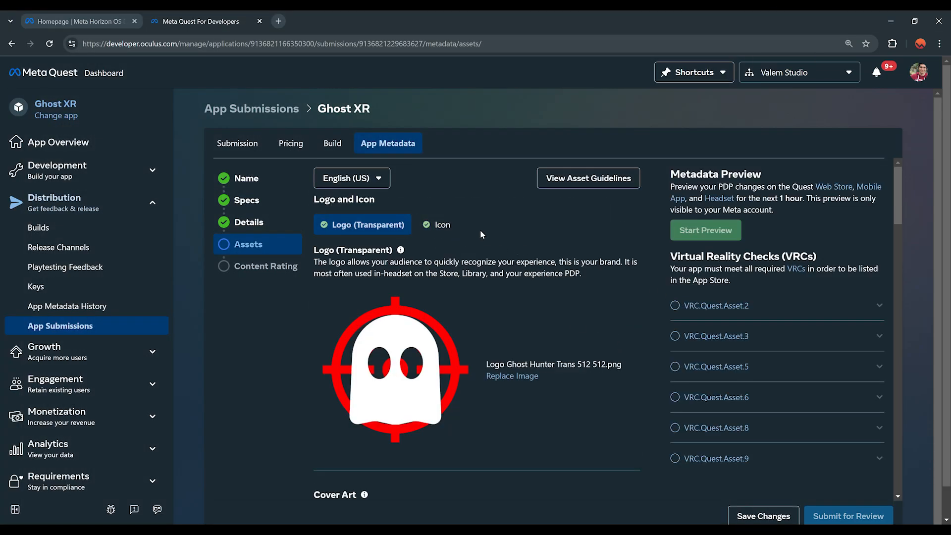
click(448, 228)
scroll(432, 328, down, 6)
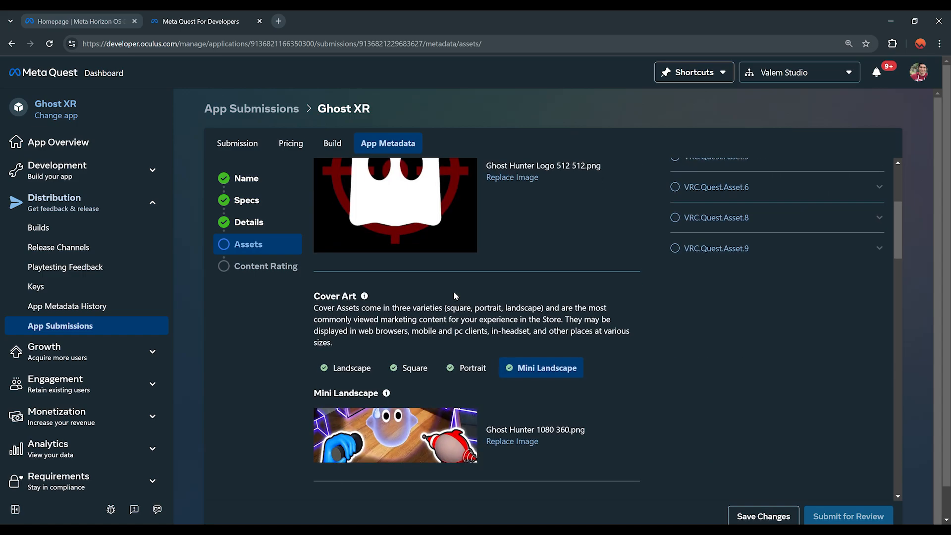
click(356, 262)
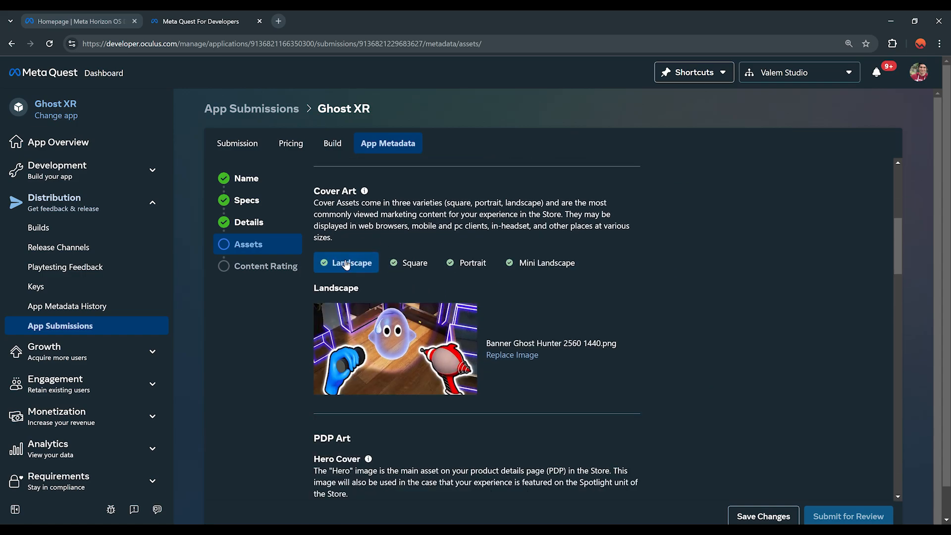
click(411, 262)
click(467, 263)
click(555, 266)
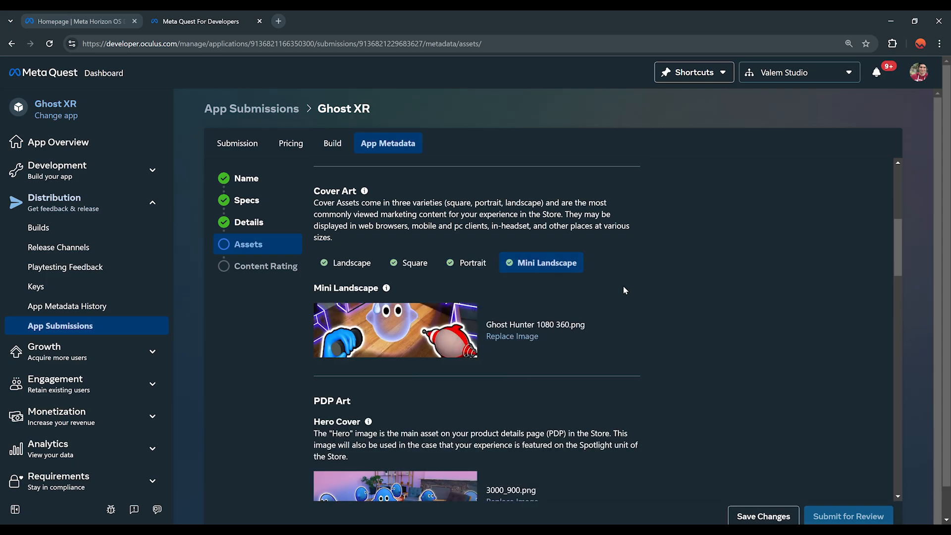
Step: Save the asset changes and move on to the Content Rating step
scroll(617, 346, down, 4)
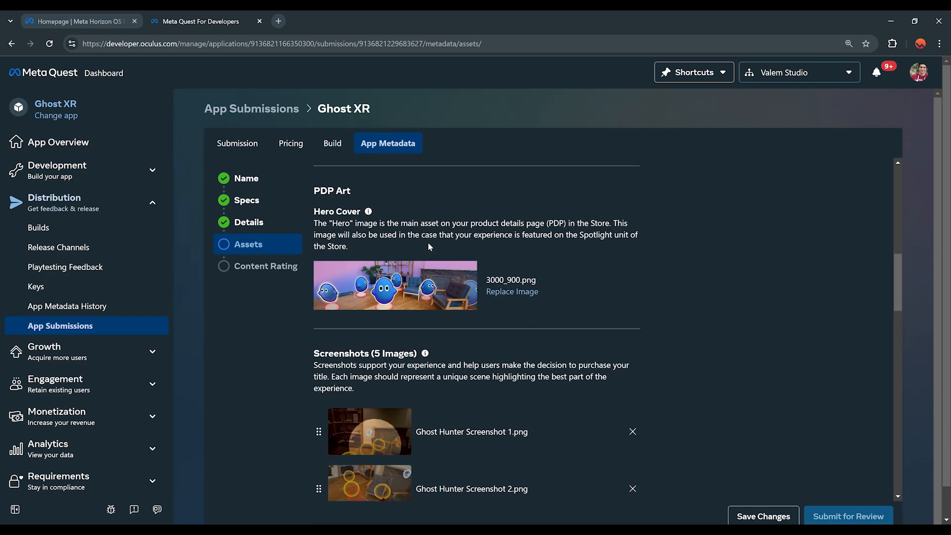
scroll(491, 354, down, 4)
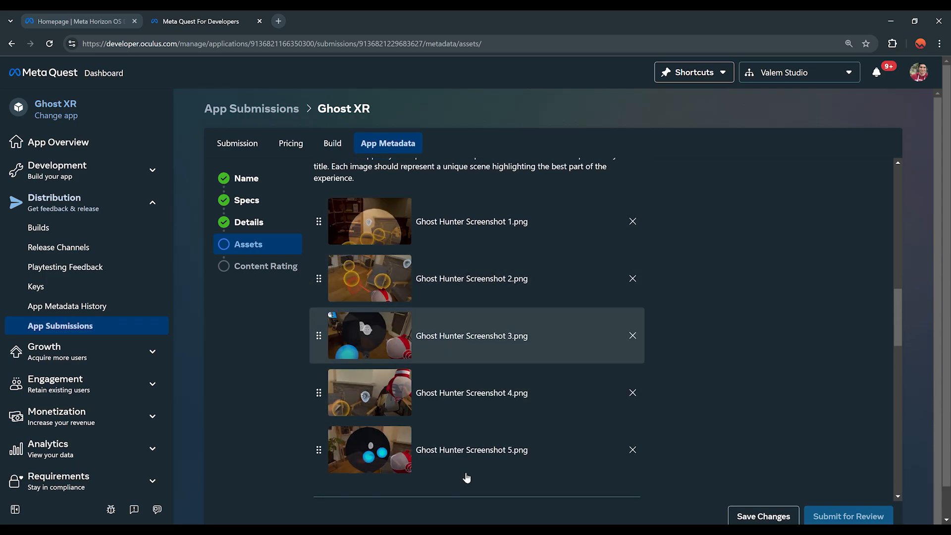
scroll(467, 331, down, 5)
scroll(404, 320, down, 5)
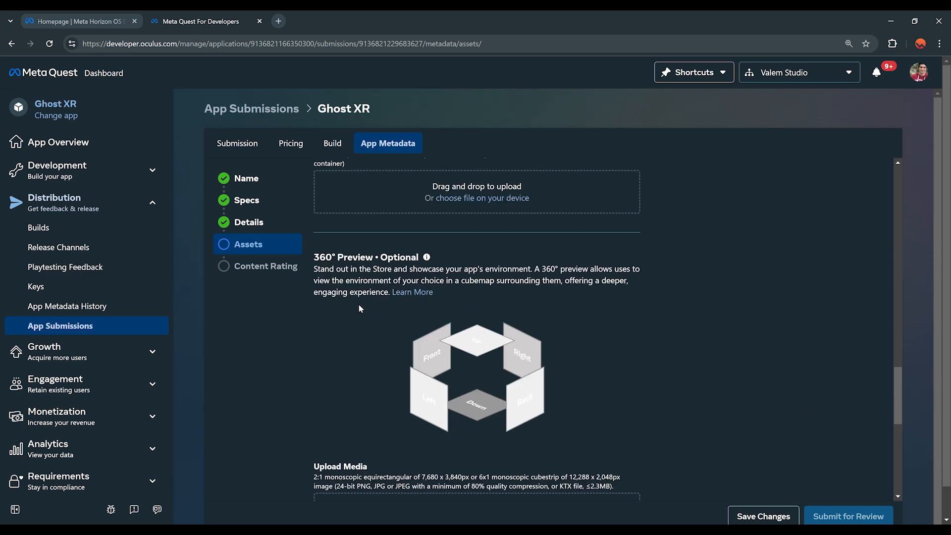
scroll(358, 304, down, 8)
scroll(671, 392, up, 3)
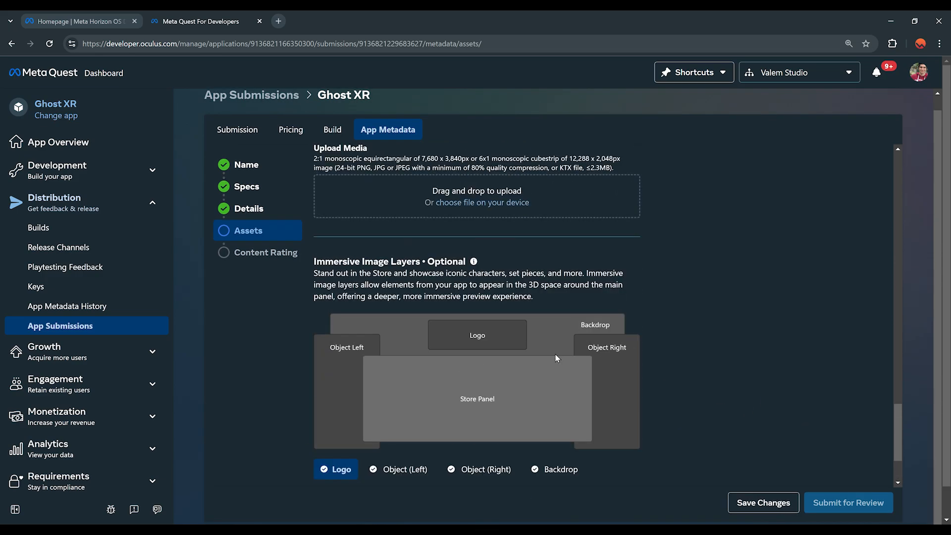
scroll(555, 355, down, 3)
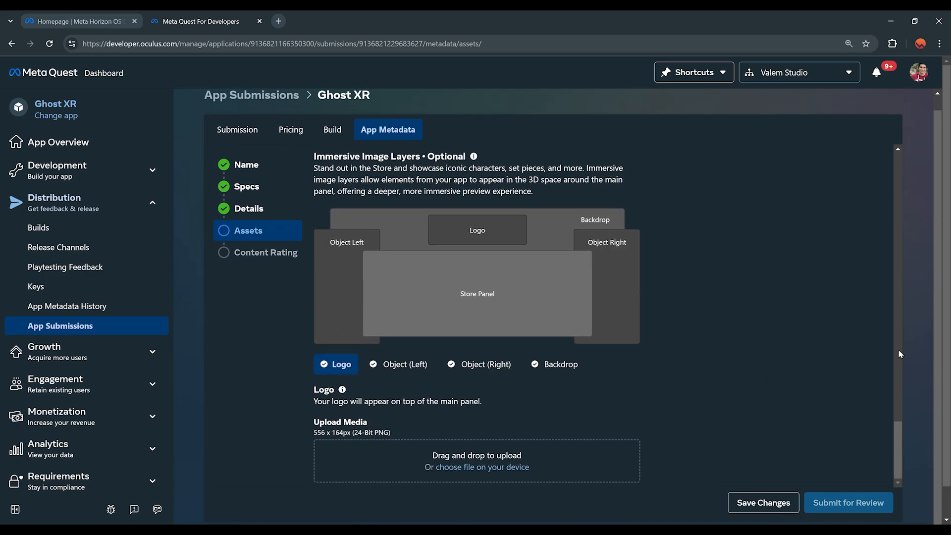
click(761, 503)
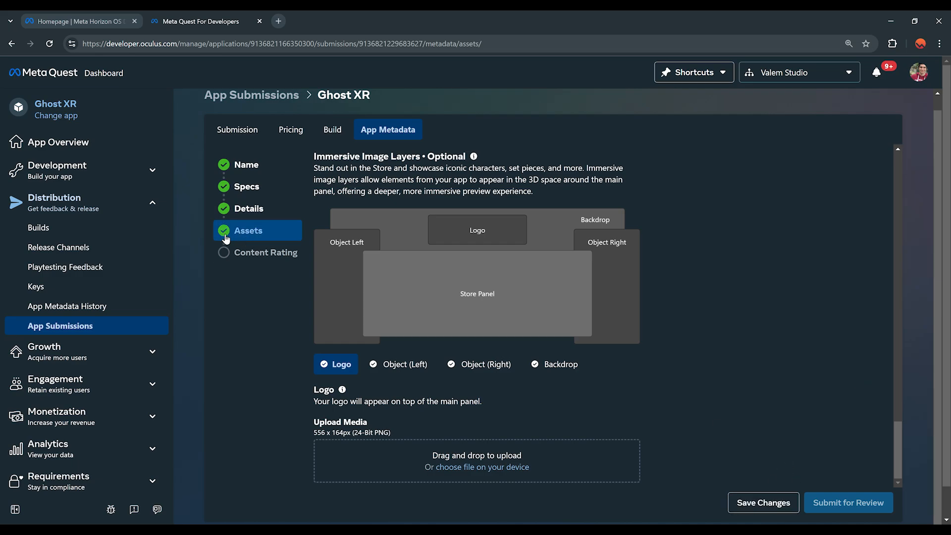
click(262, 255)
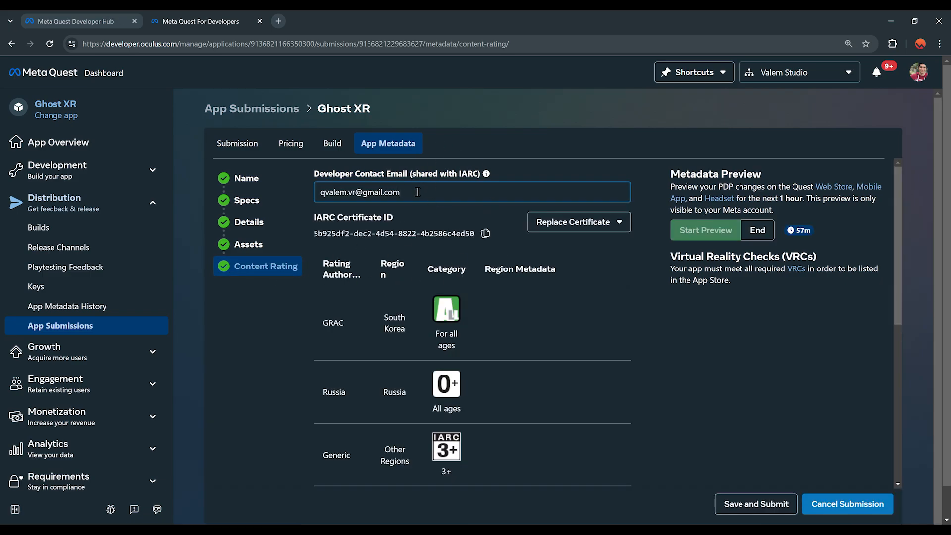
Step: Replace Ghost XR's rating certificate by choosing Request New for an IARC certificate
drag(417, 192, 297, 198)
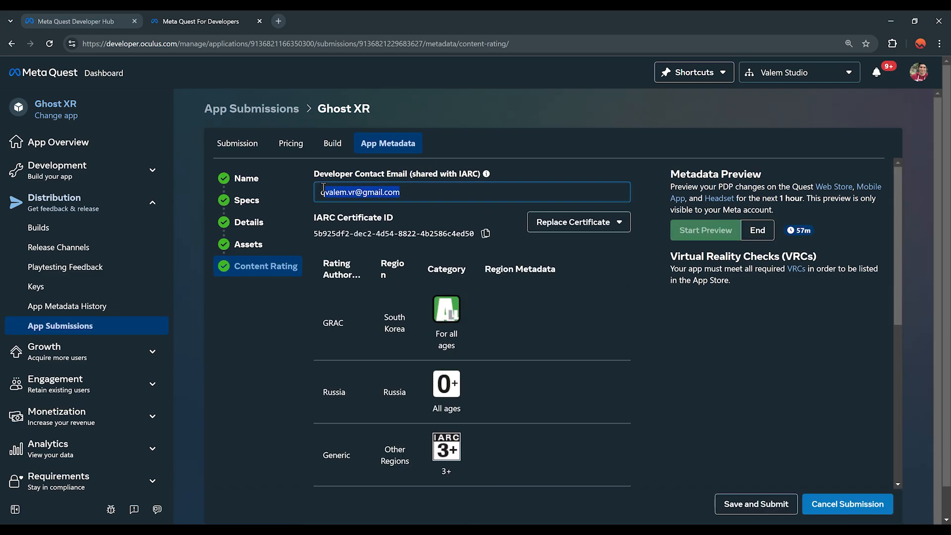
click(453, 193)
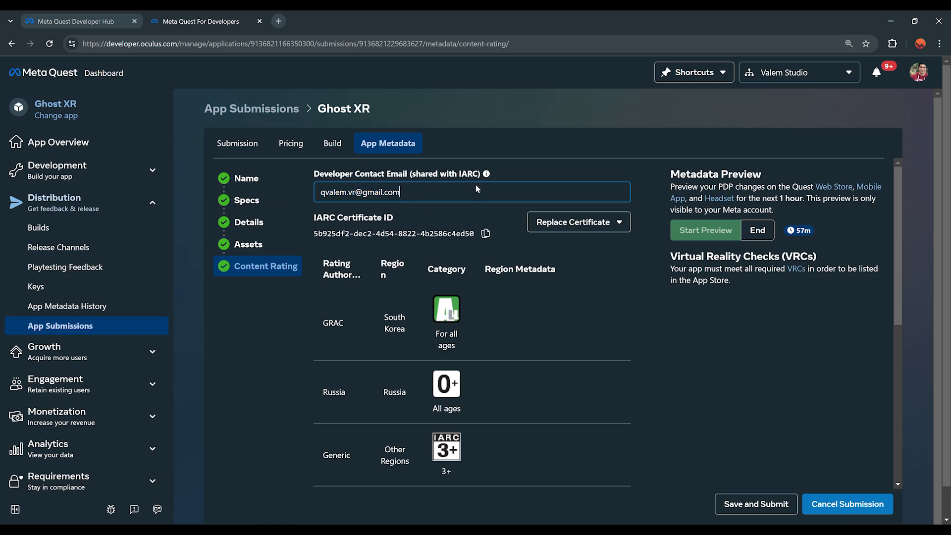
scroll(443, 292, down, 1)
scroll(444, 292, down, 5)
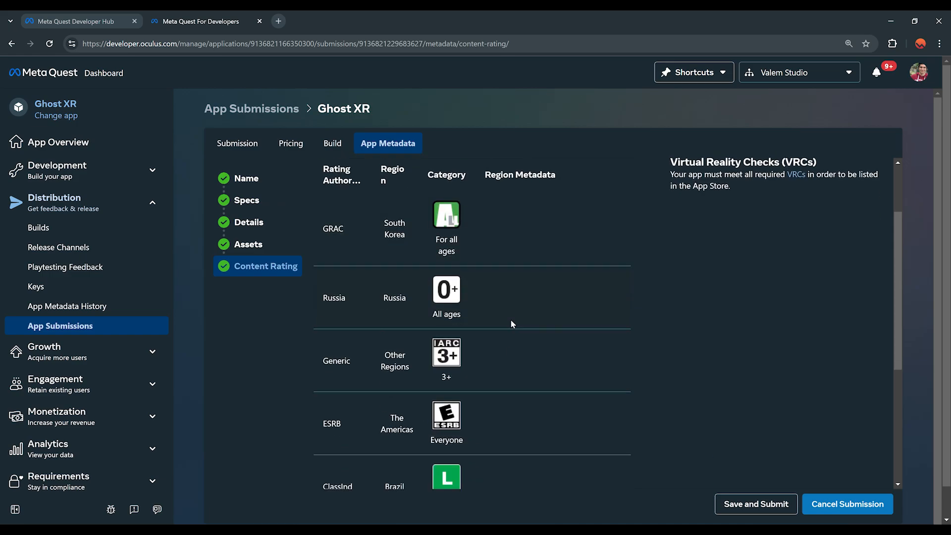
scroll(521, 268, up, 6)
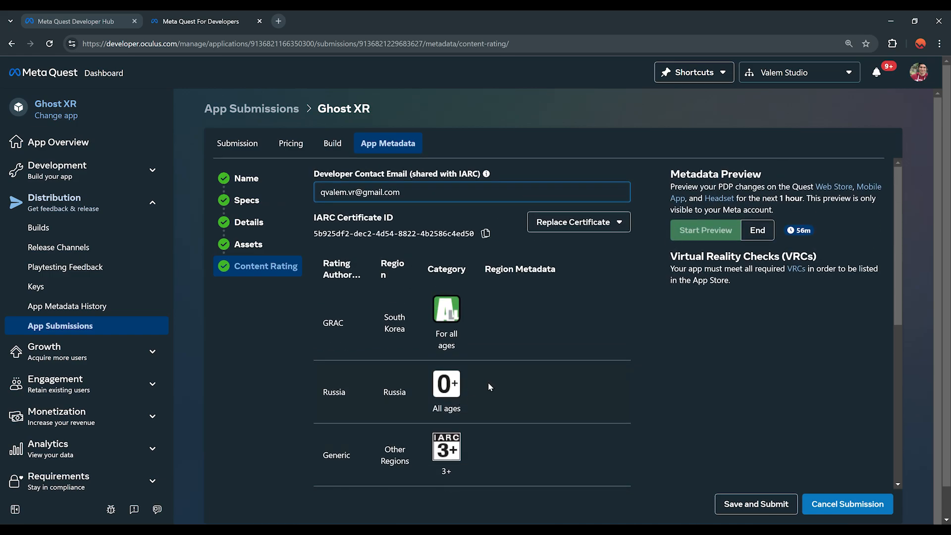
click(588, 223)
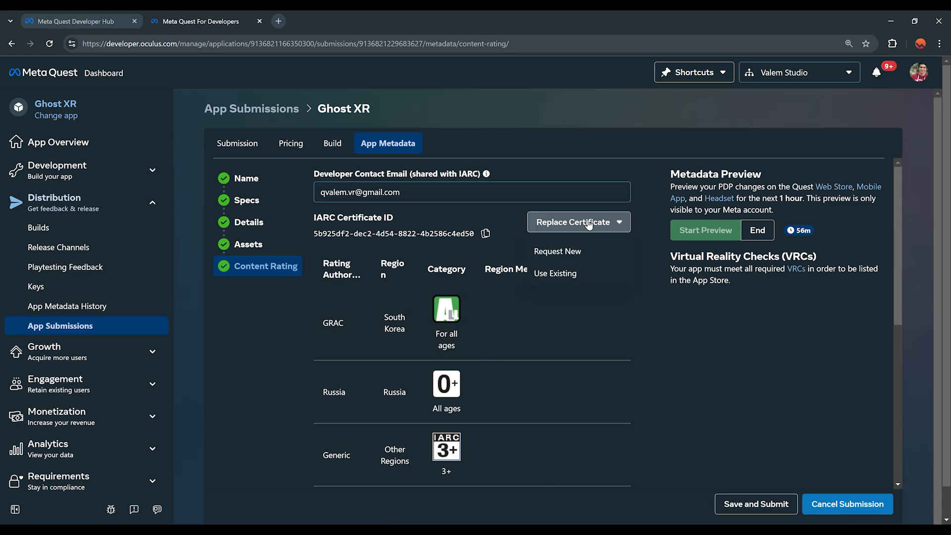
click(568, 251)
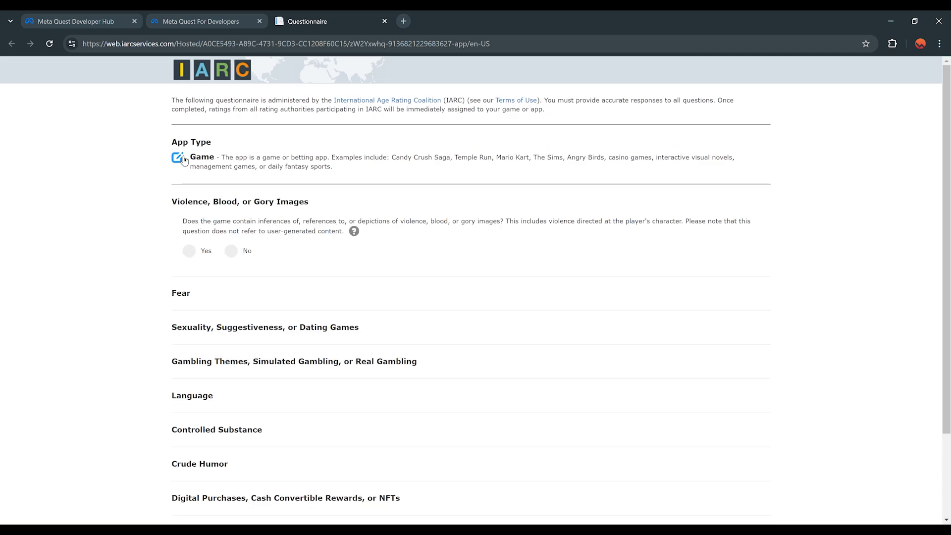
Step: Answer No to all eight IARC content questions and submit the answers
click(234, 253)
click(234, 183)
click(234, 218)
click(234, 251)
click(234, 285)
click(234, 320)
click(234, 353)
click(233, 387)
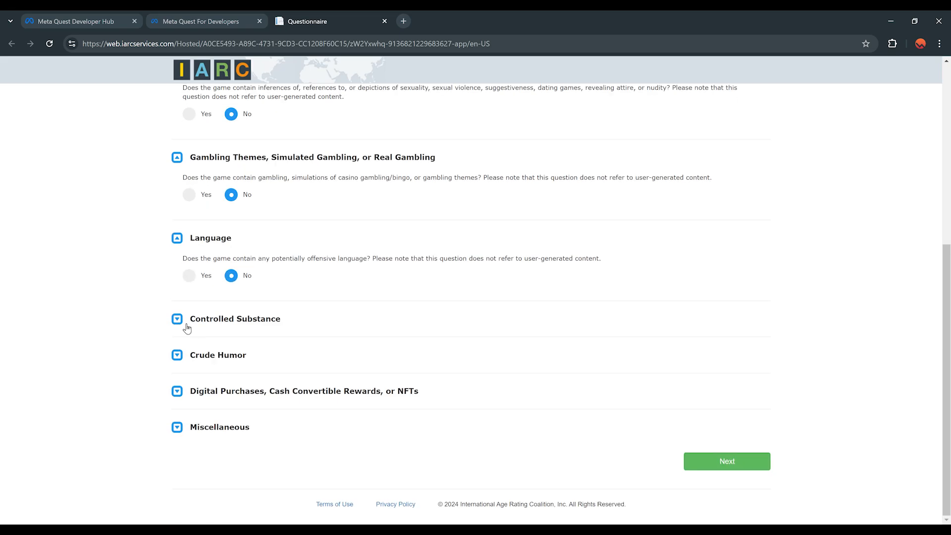
scroll(475, 297, up, 10)
scroll(365, 265, down, 4)
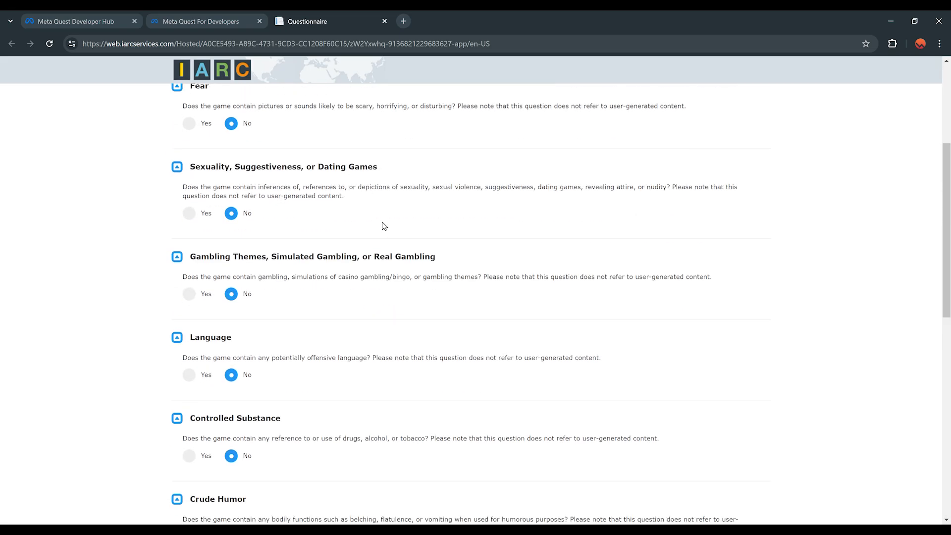
scroll(377, 213, down, 9)
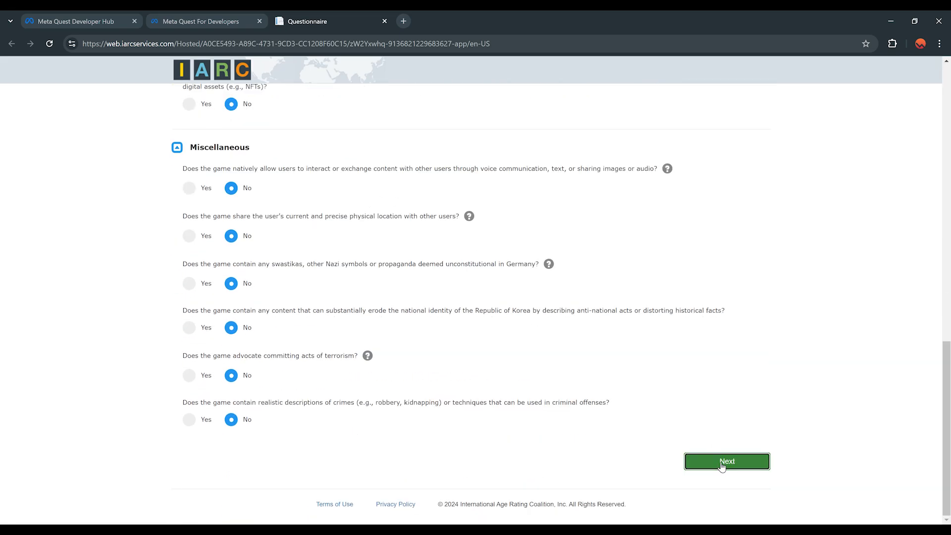
click(721, 461)
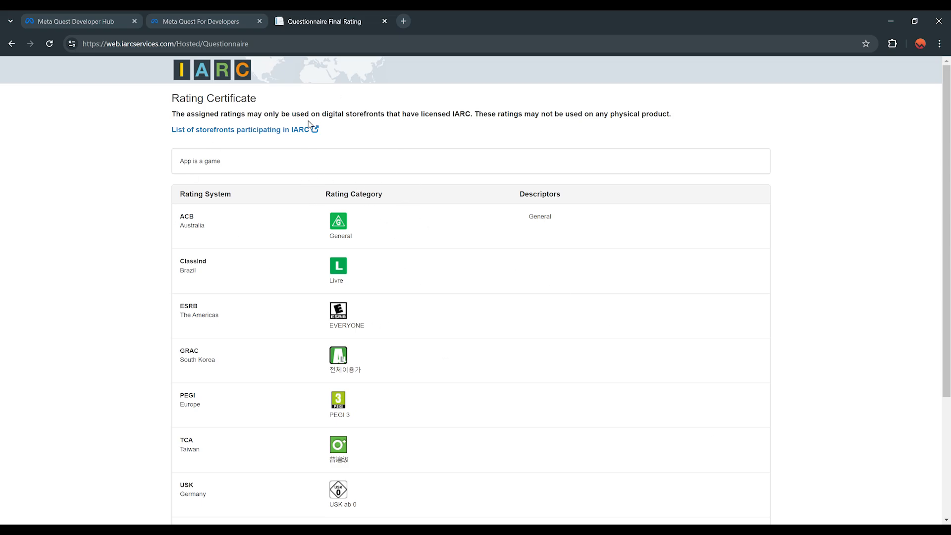
Step: Accept the IARC terms of use and create the rating certificate
scroll(374, 272, down, 3)
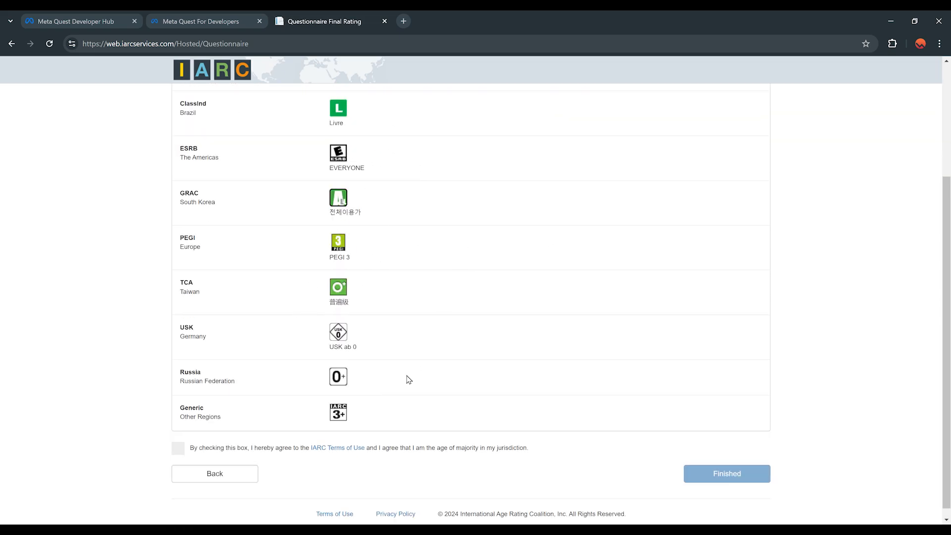
scroll(409, 380, down, 1)
click(178, 439)
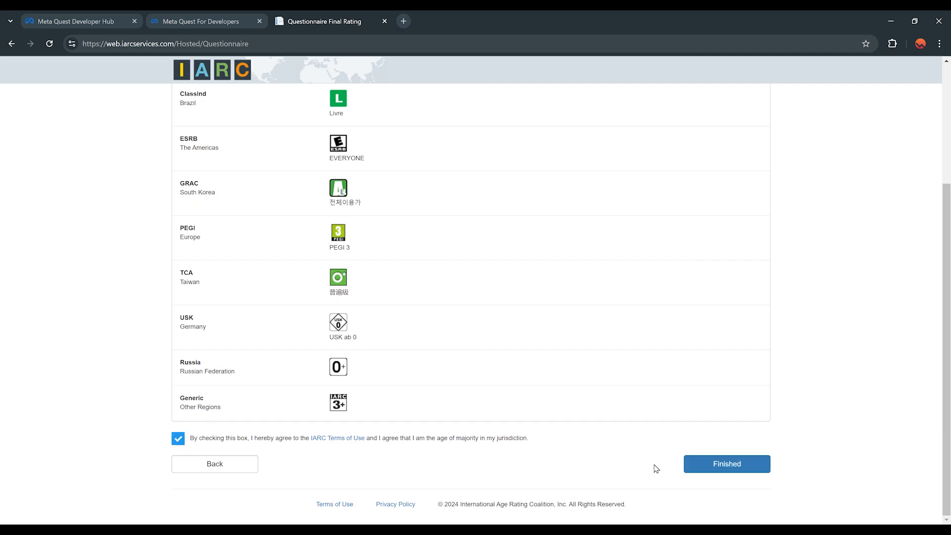
click(713, 470)
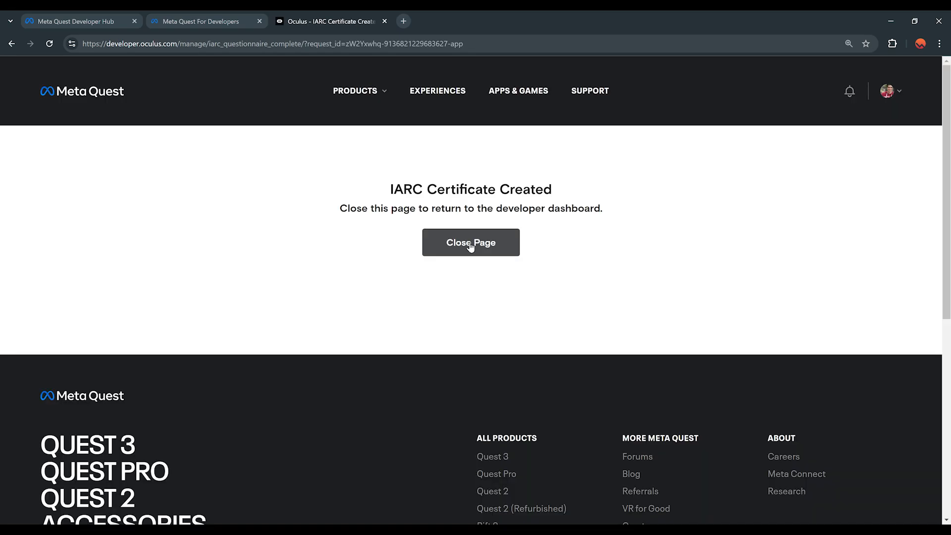
Step: Close the IARC confirmation, then save and submit the Ghost XR submission
click(471, 243)
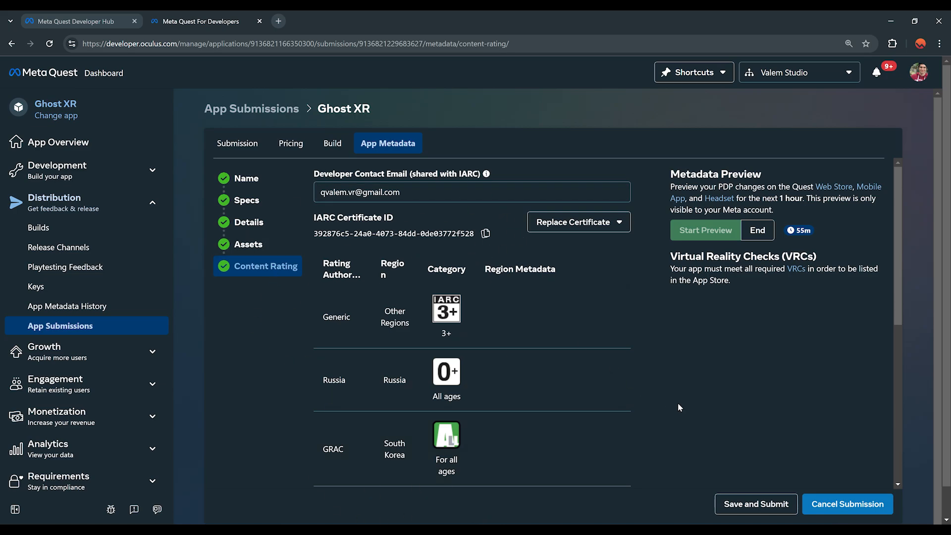
click(756, 504)
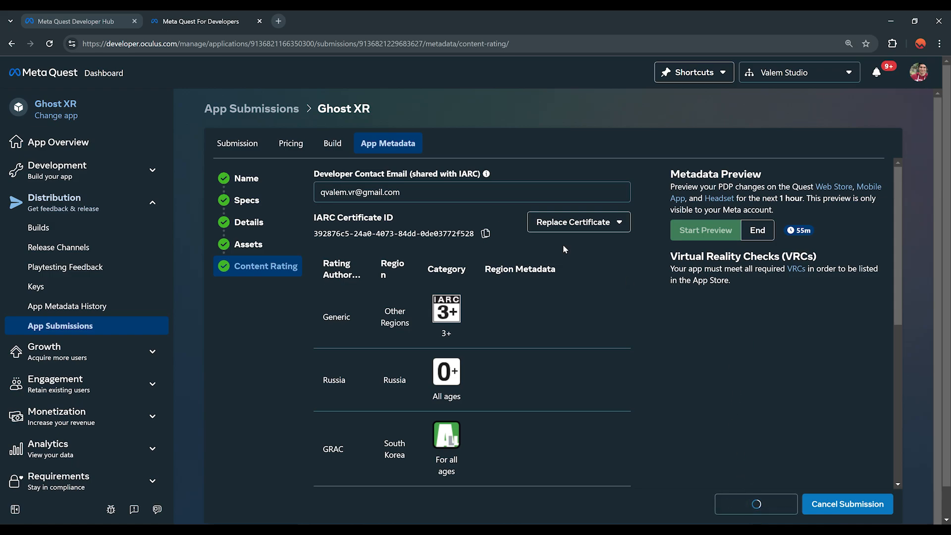
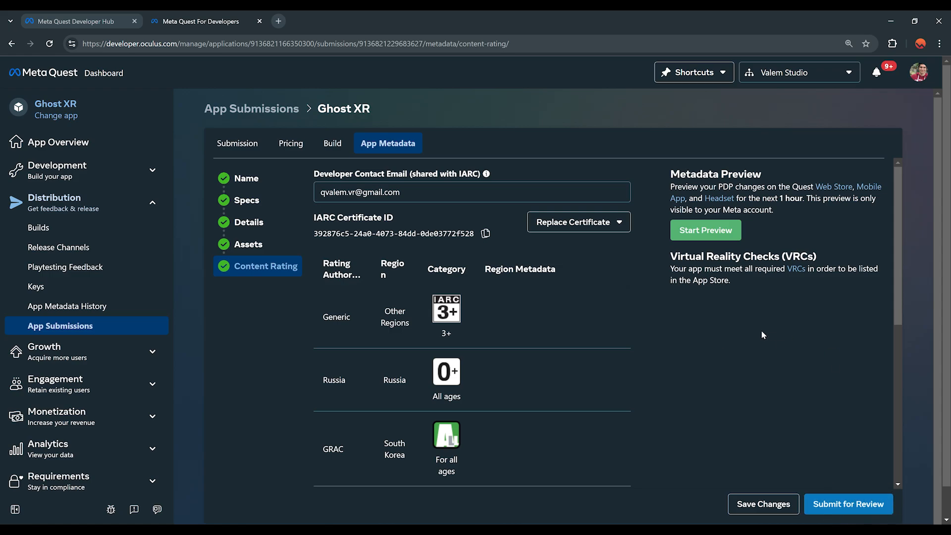
Step: Start the one-hour metadata preview of the Ghost XR store page and open its web preview
click(706, 232)
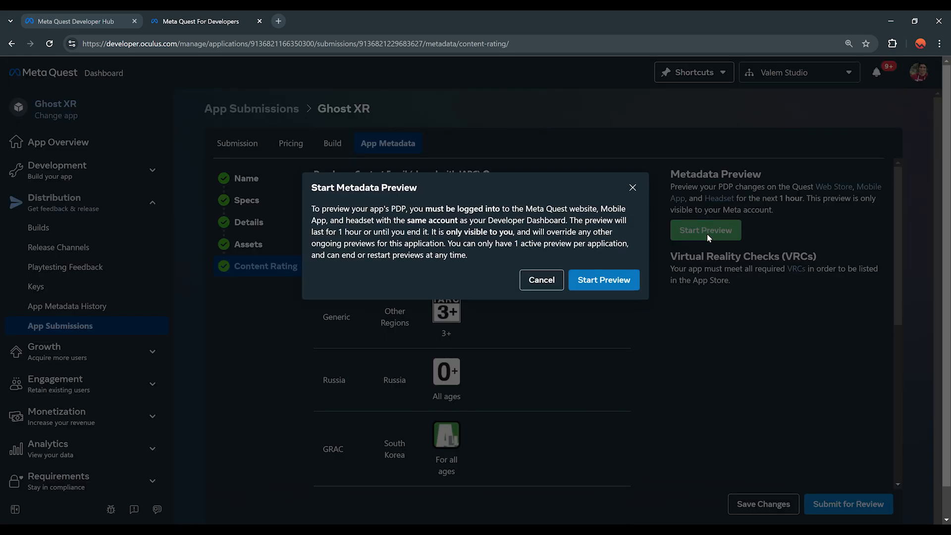
click(604, 280)
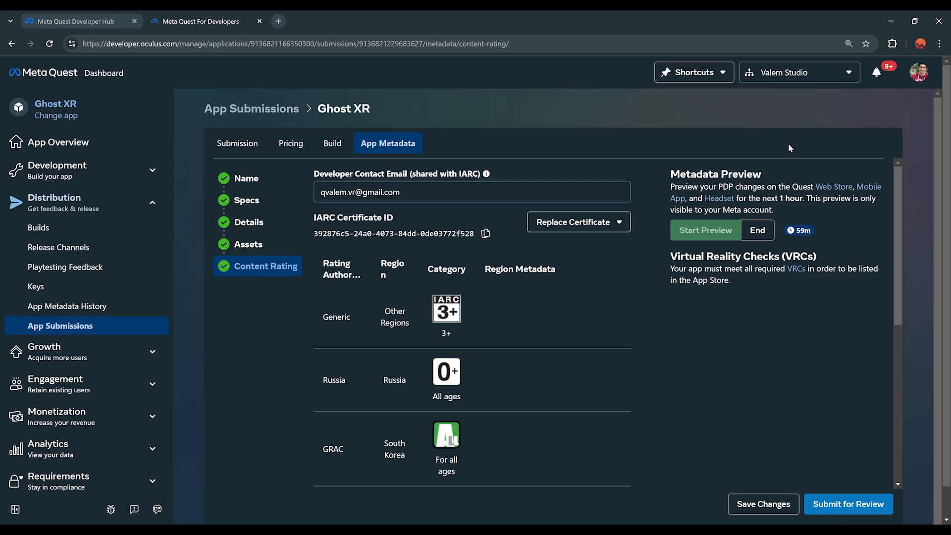
click(836, 189)
Step: Open the Ghost XR store page preview and flip through its five gameplay screenshots
click(621, 268)
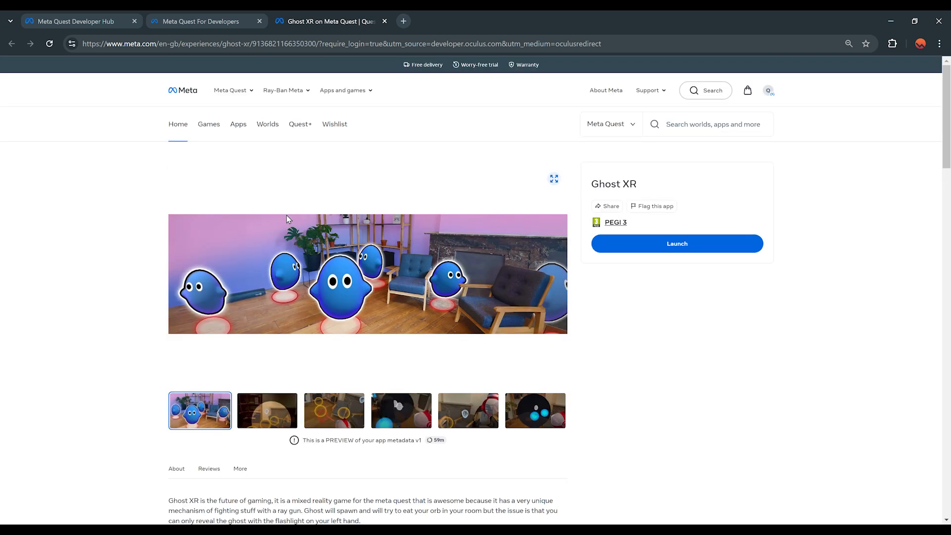
scroll(282, 215, down, 2)
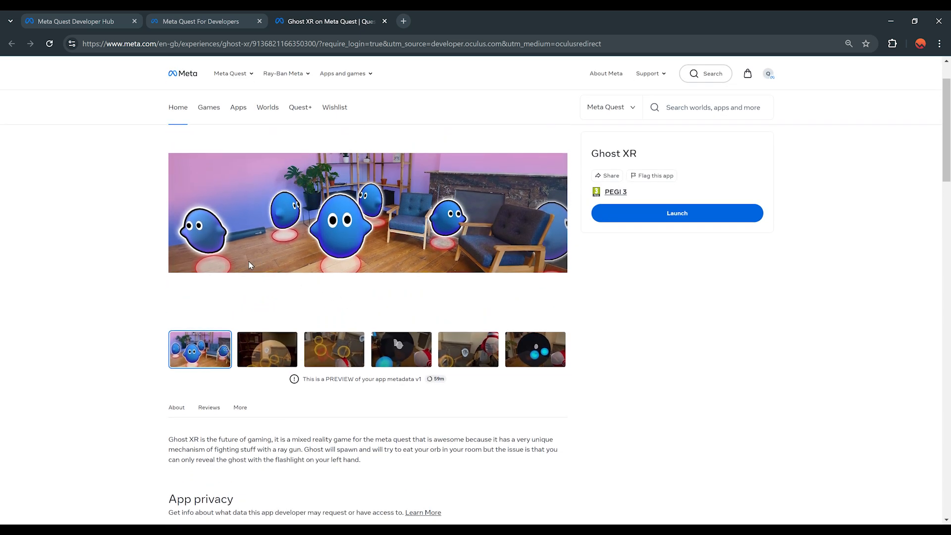
scroll(258, 253, down, 2)
scroll(268, 243, up, 4)
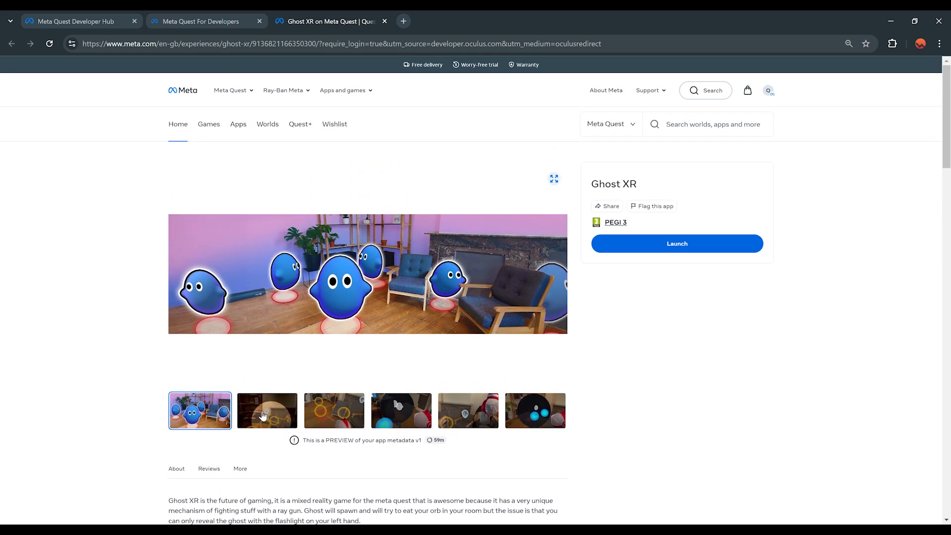
click(263, 416)
click(341, 414)
click(399, 414)
click(470, 414)
Step: Read the description, open the Valem Studio Privacy Policy, then return to the developer dashboard
scroll(307, 299, down, 4)
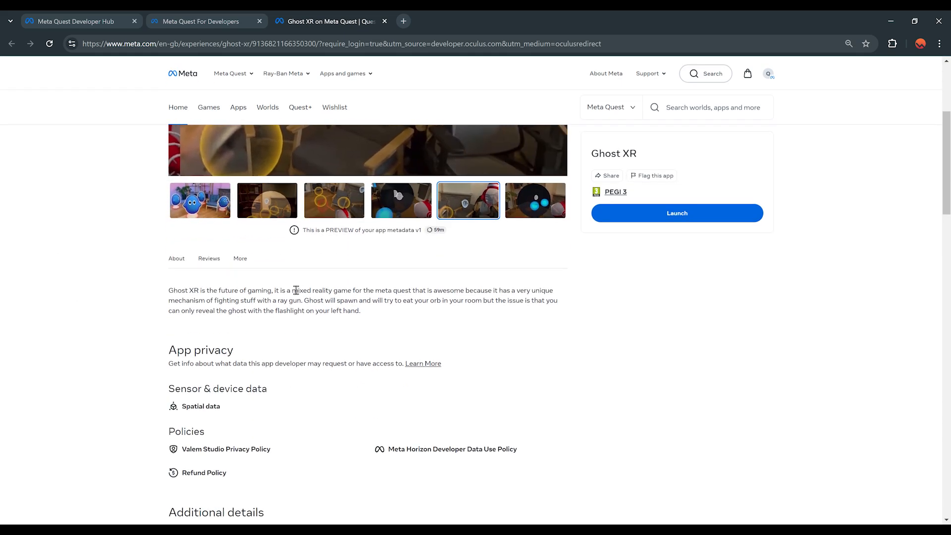
drag(167, 290, 436, 329)
click(469, 330)
scroll(262, 323, down, 2)
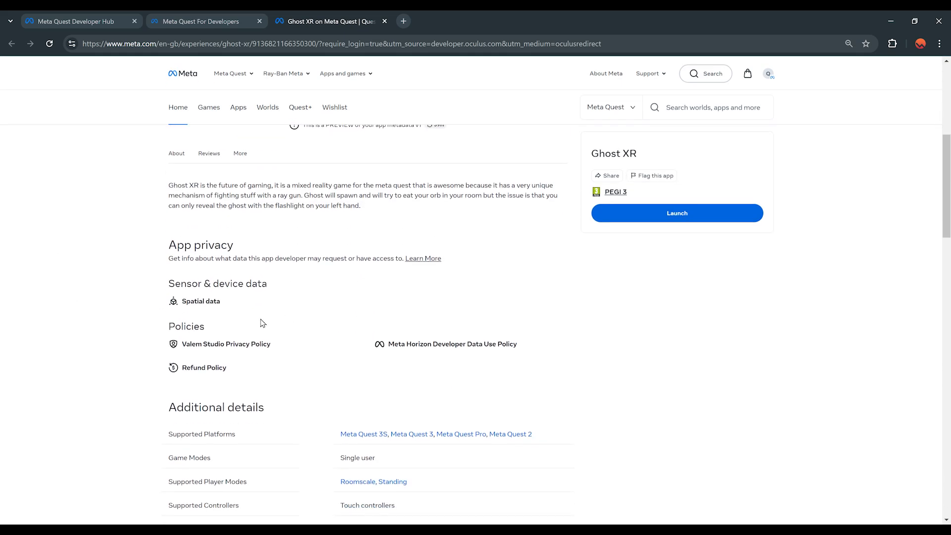
click(224, 345)
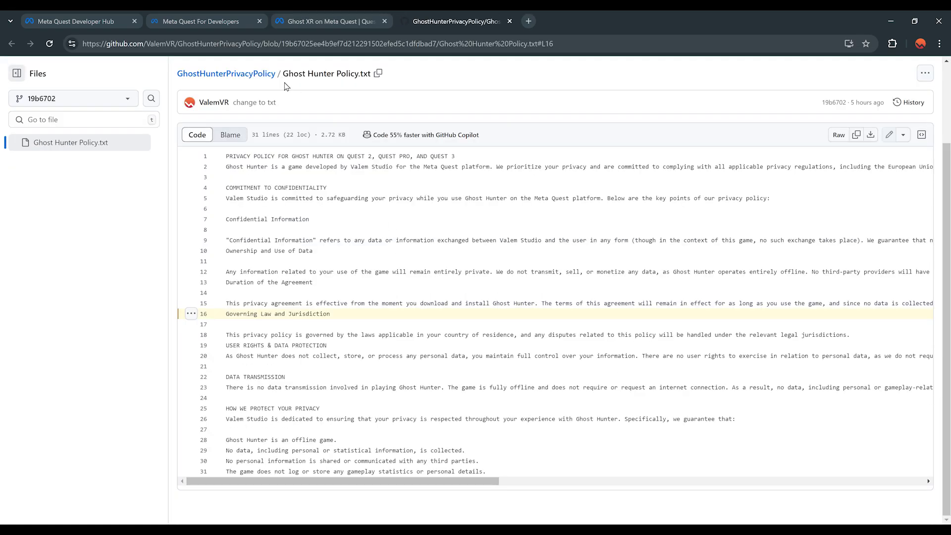
click(306, 15)
click(232, 23)
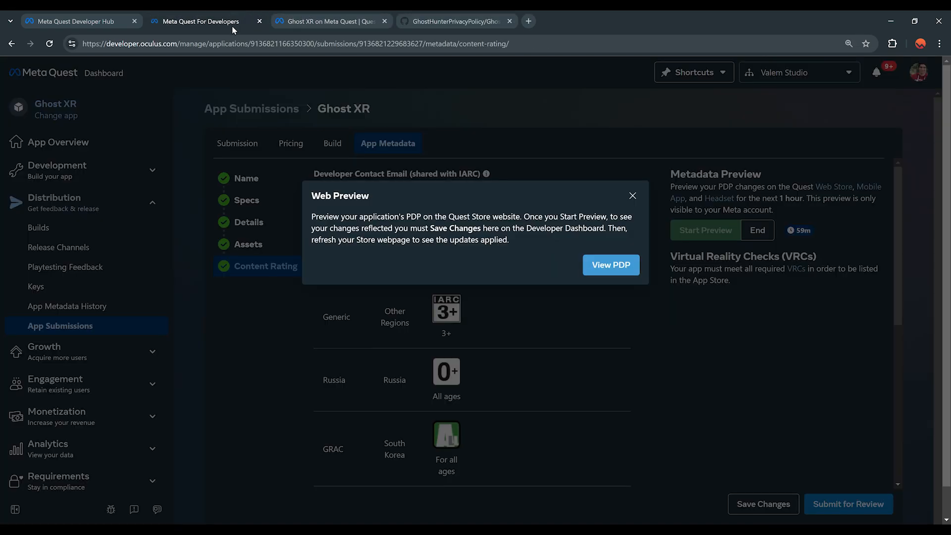
Step: Dismiss the web preview notice, submit Ghost XR for review, and go to App Overview
click(633, 198)
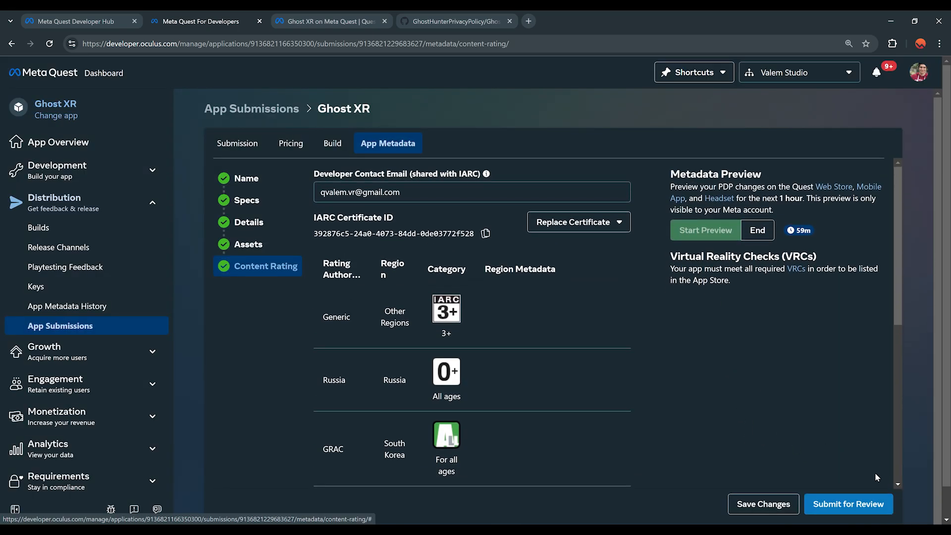
click(859, 511)
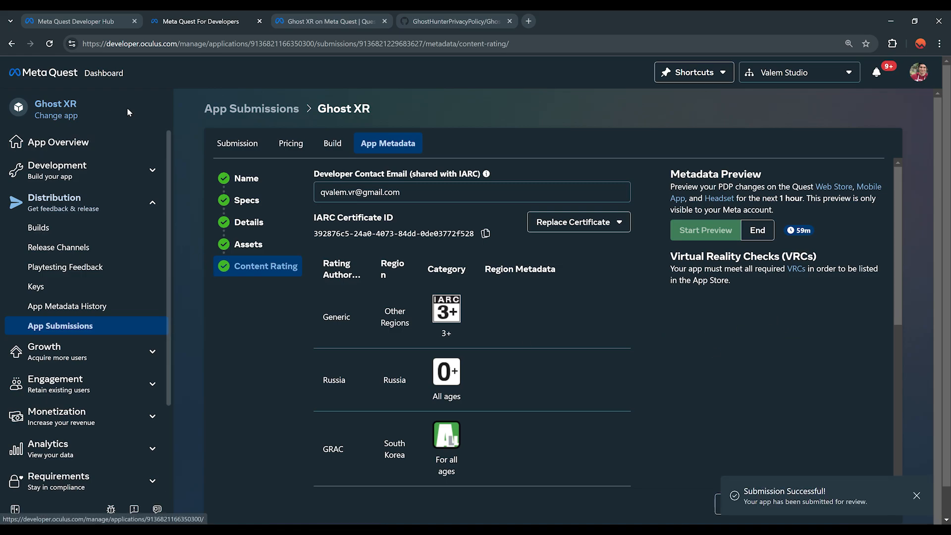
click(58, 143)
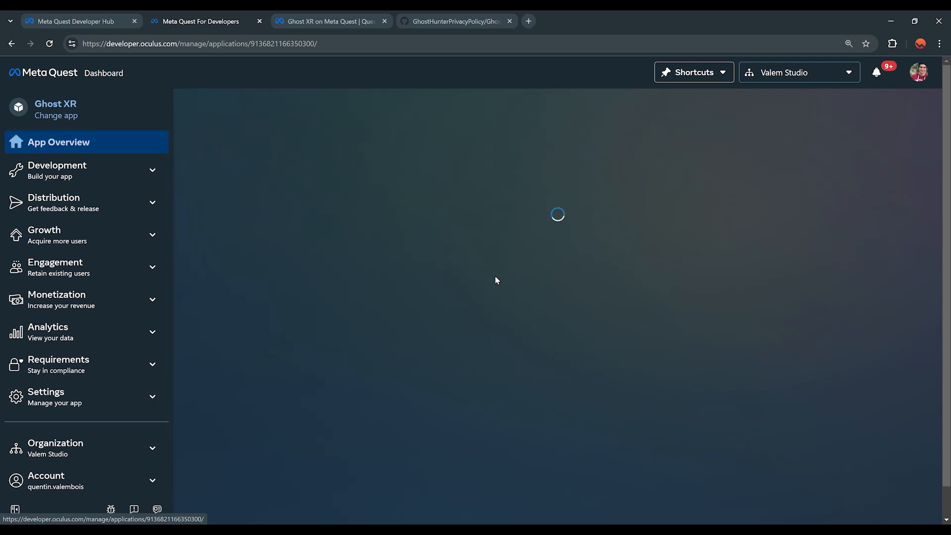
scroll(320, 314, down, 1)
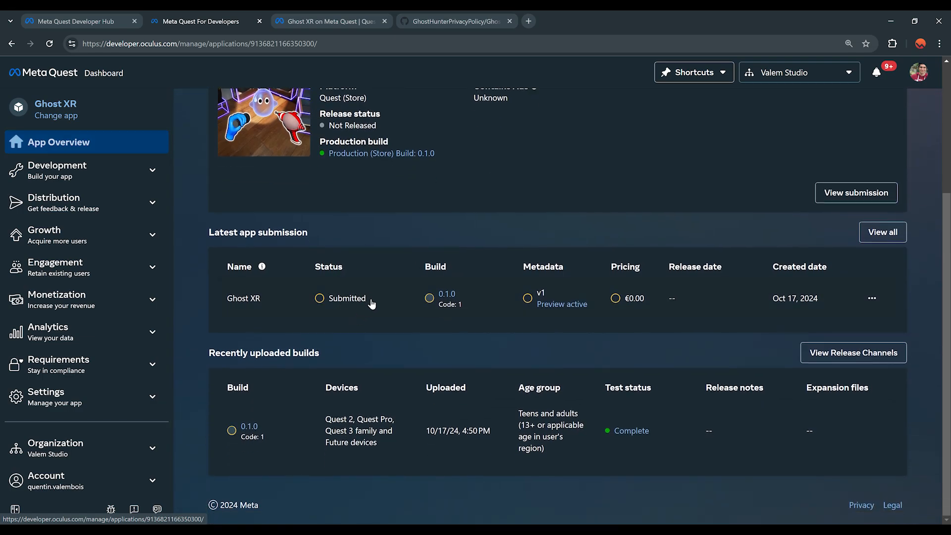
scroll(372, 304, up, 2)
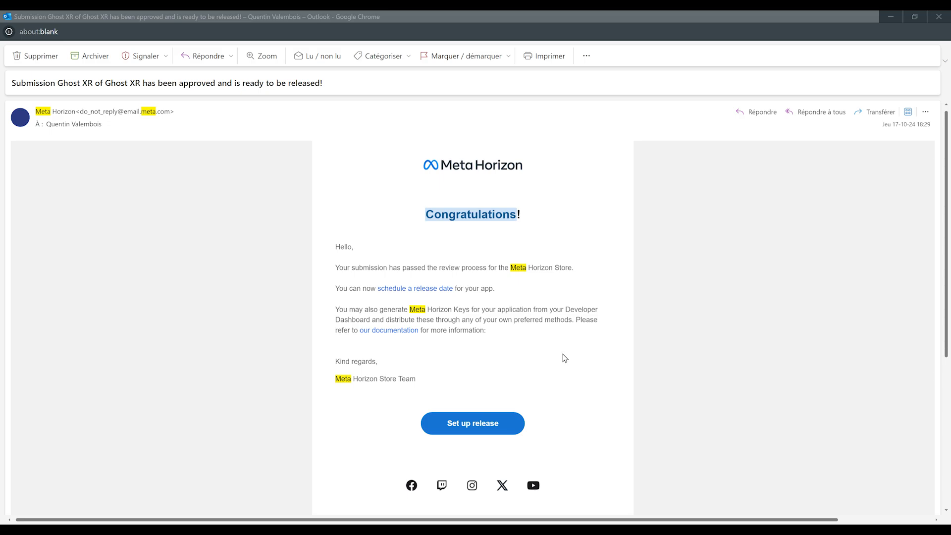
Step: Use the approval email's Set up release button to open Ghost XR's release setup
click(477, 423)
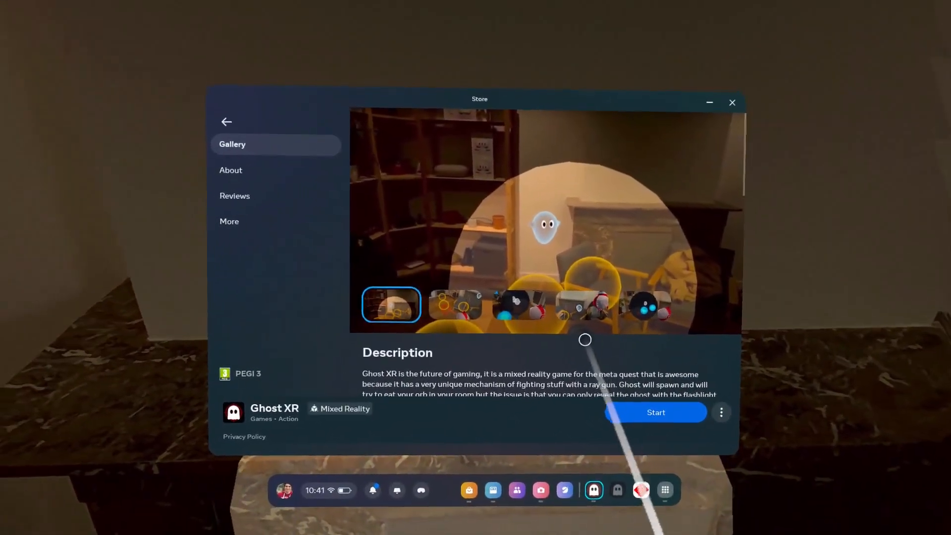
Step: View all five Ghost XR gallery images, then jump to the listing's About and Reviews sections
scroll(585, 339, down, 15)
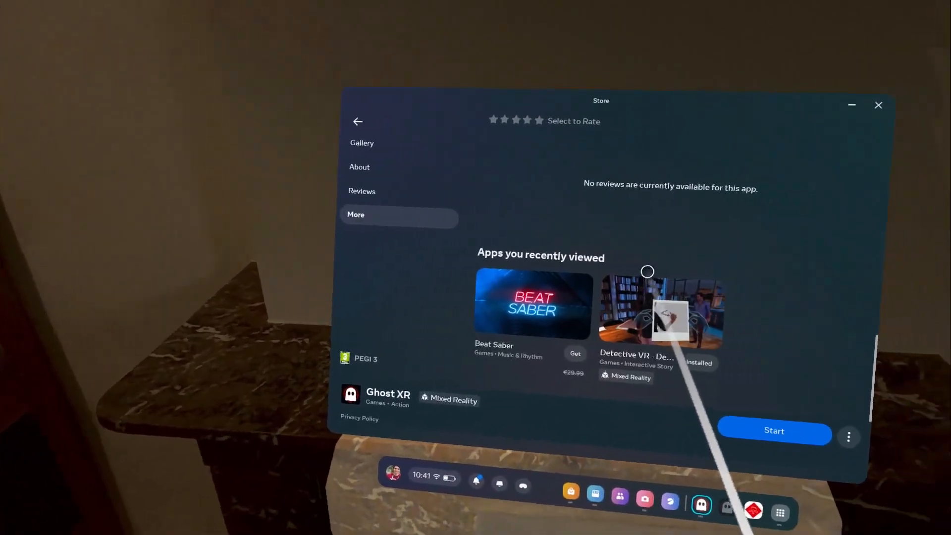
scroll(600, 310, up, 5)
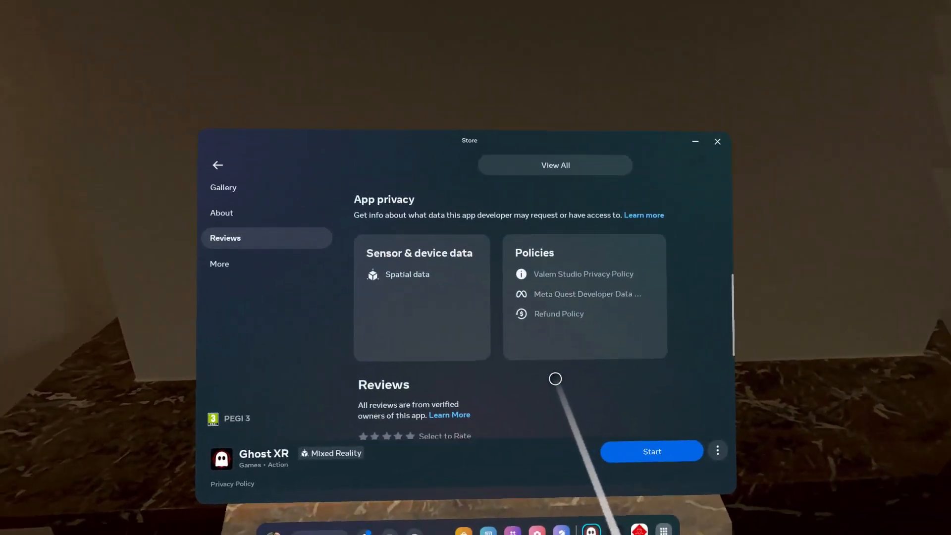
scroll(555, 378, up, 5)
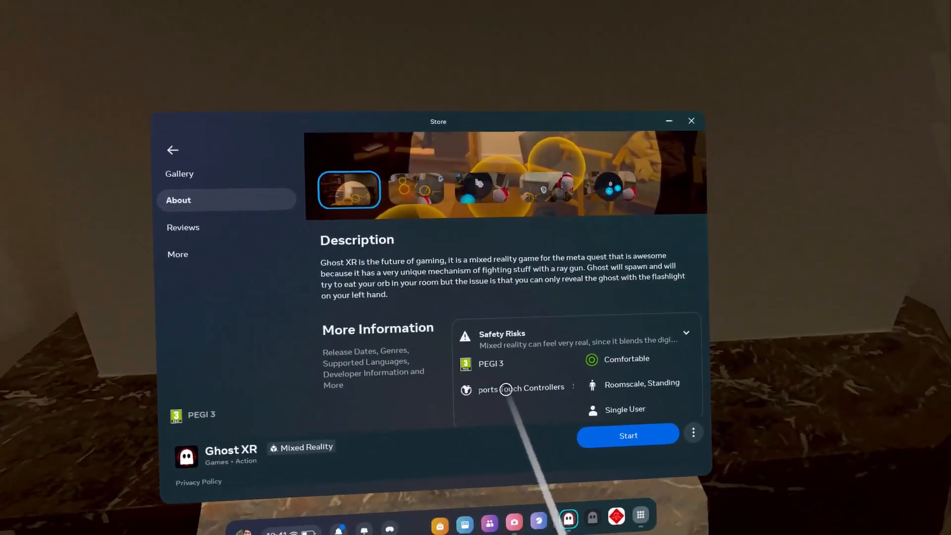
scroll(506, 390, up, 5)
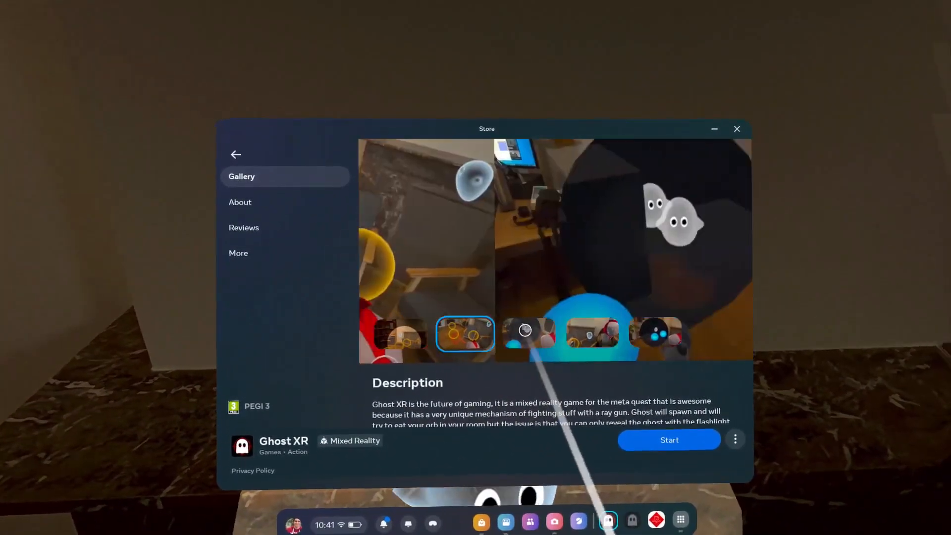
click(565, 354)
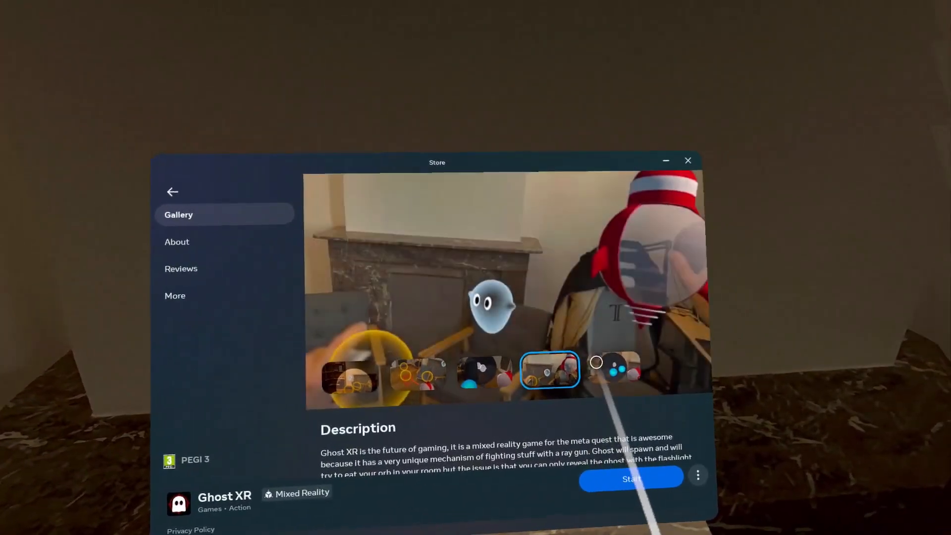
click(600, 364)
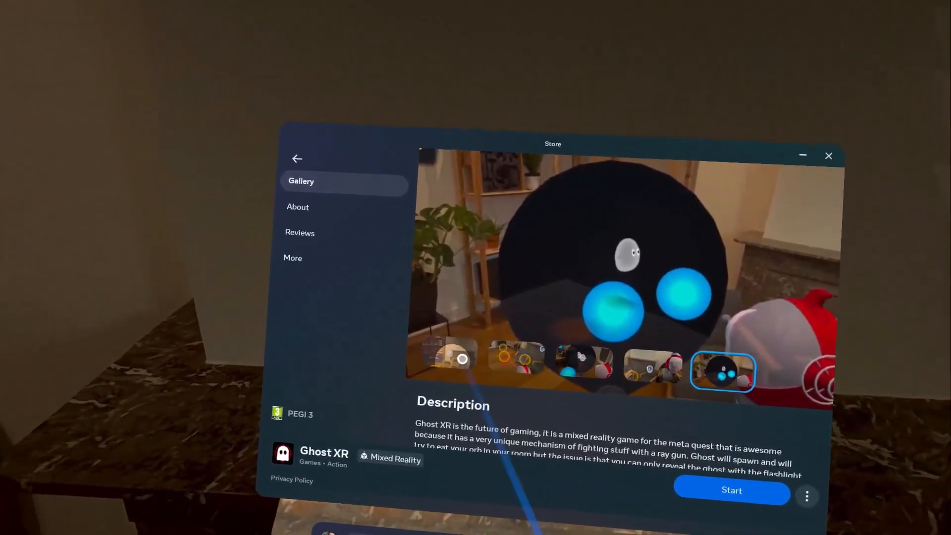
click(462, 359)
click(488, 350)
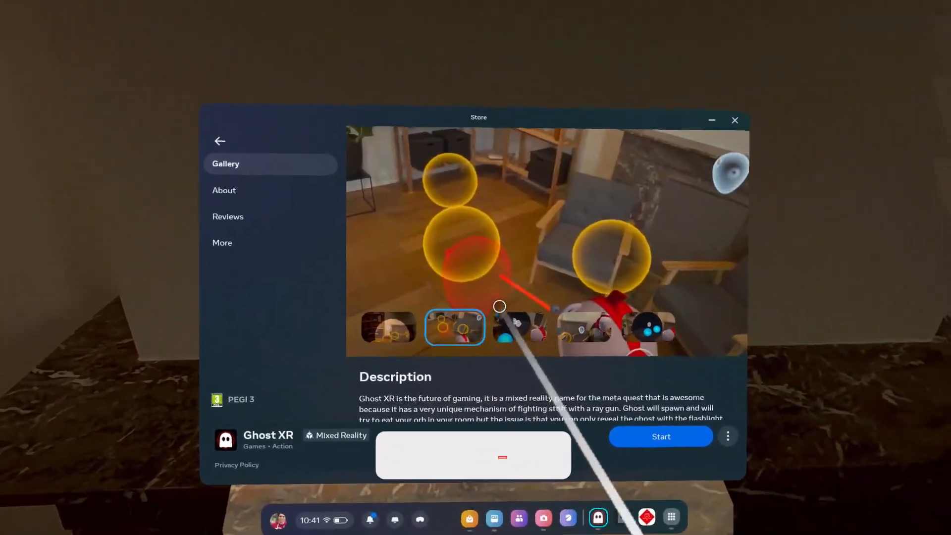
click(515, 327)
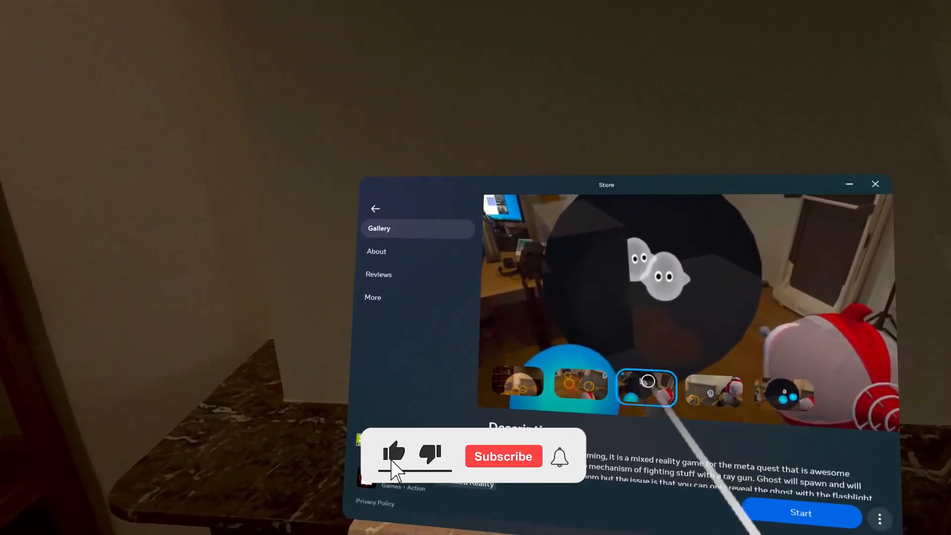
click(402, 251)
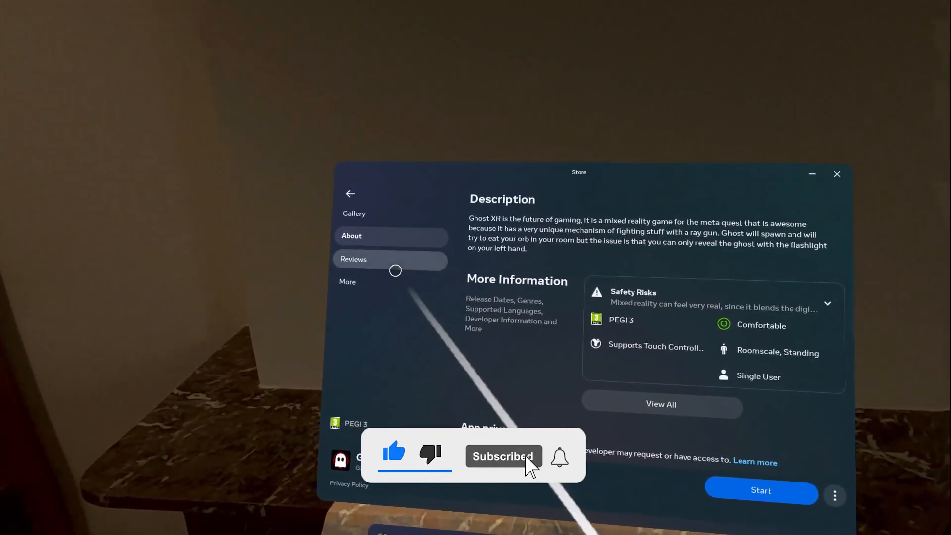
click(396, 266)
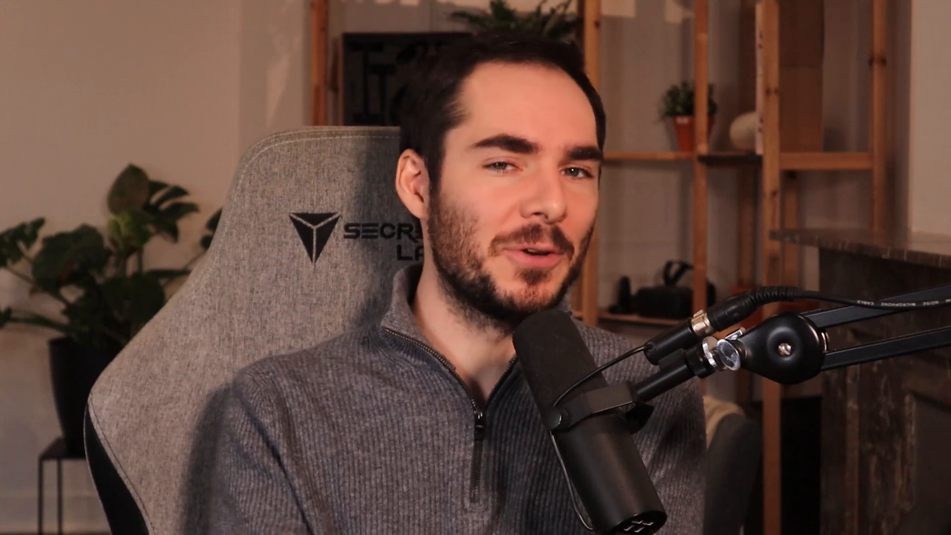